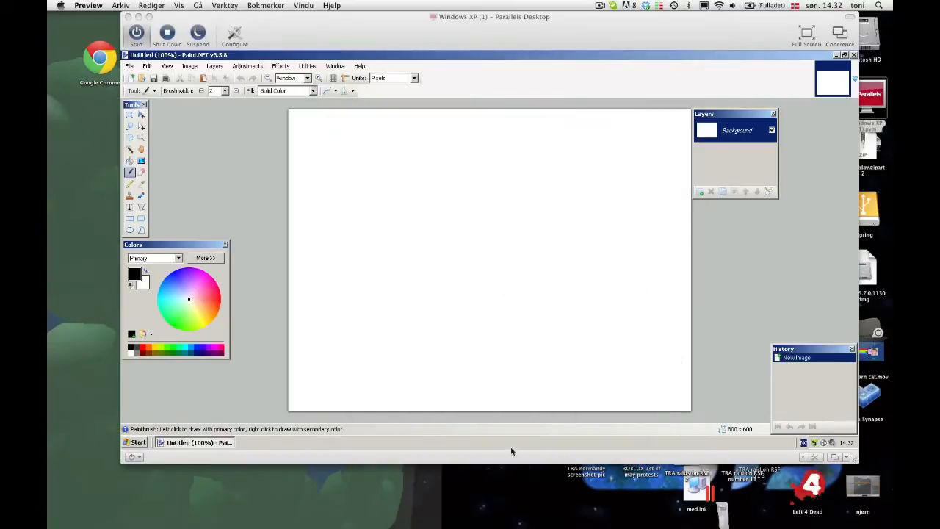
- Switch to Roblox Studio and open the Recording place from the active places for editing
click(523, 516)
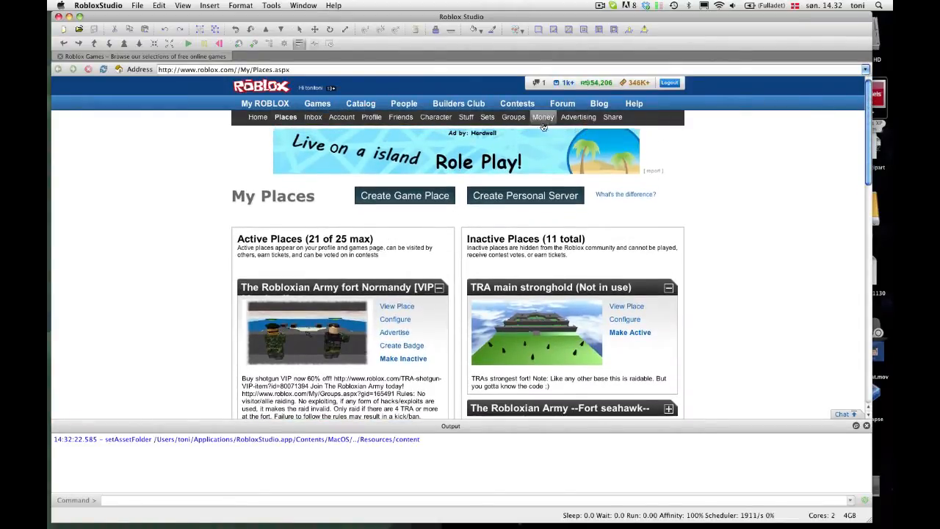
drag(869, 114, 856, 227)
scroll(443, 378, down, 3)
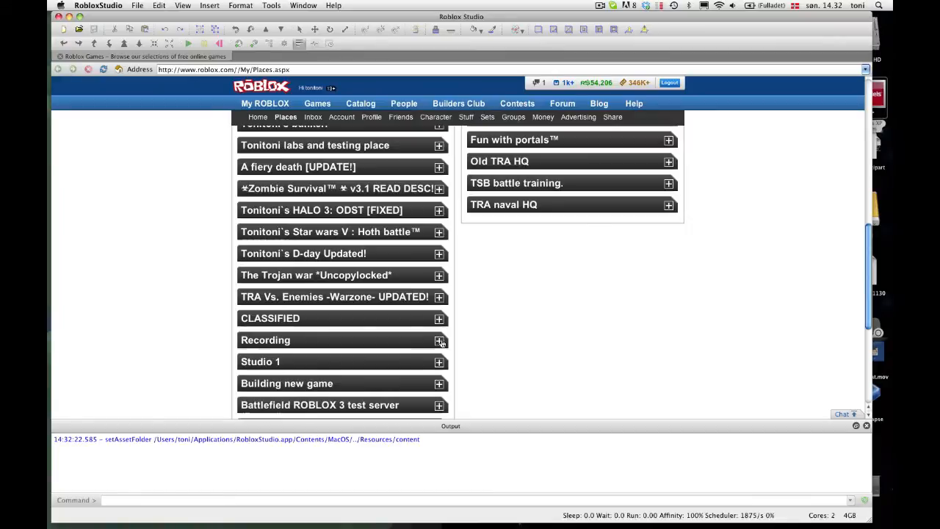
click(439, 340)
scroll(443, 345, down, 2)
scroll(444, 367, down, 1)
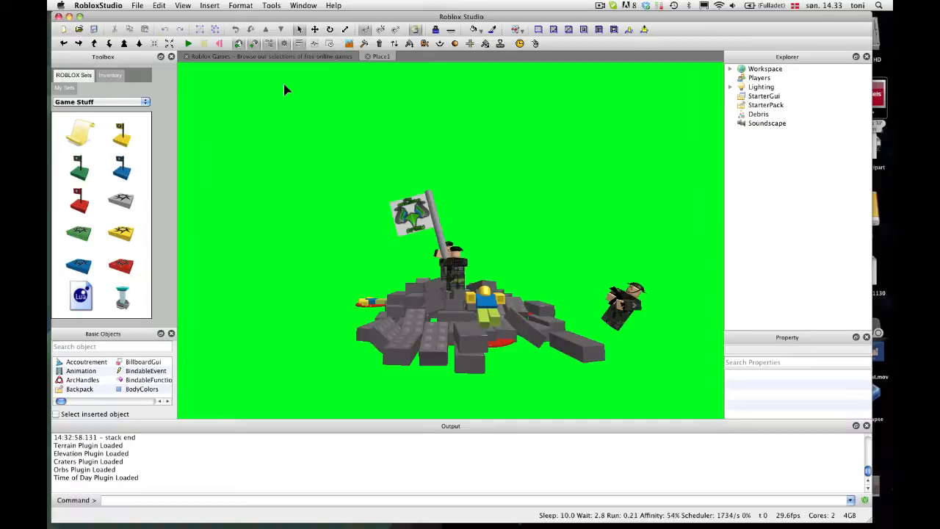
- Search the inventory's free models for "greenscreen skybox" and insert the first result into the place
click(112, 76)
click(99, 101)
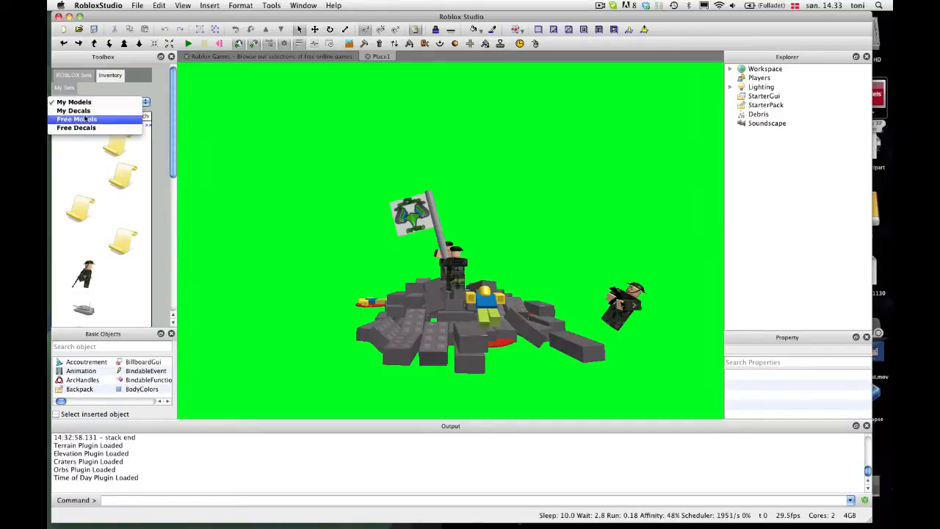
click(86, 119)
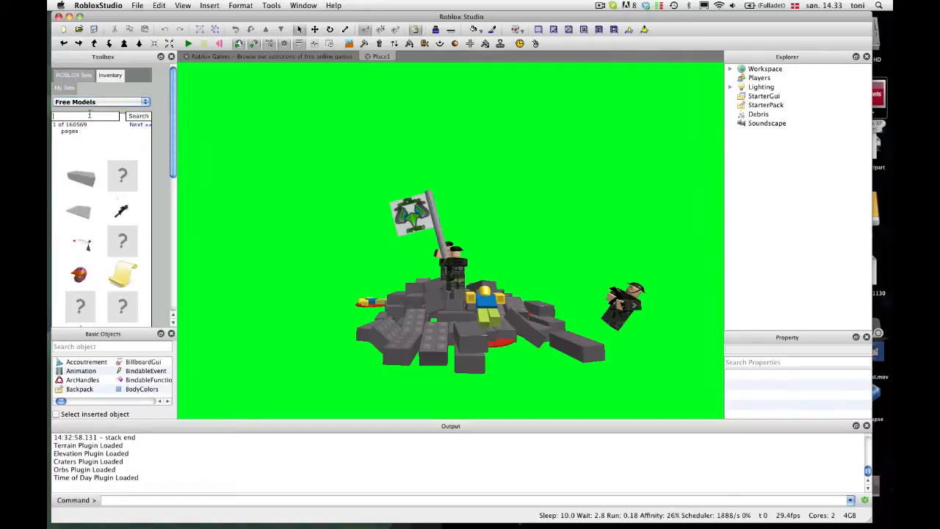
click(88, 115)
text(g)
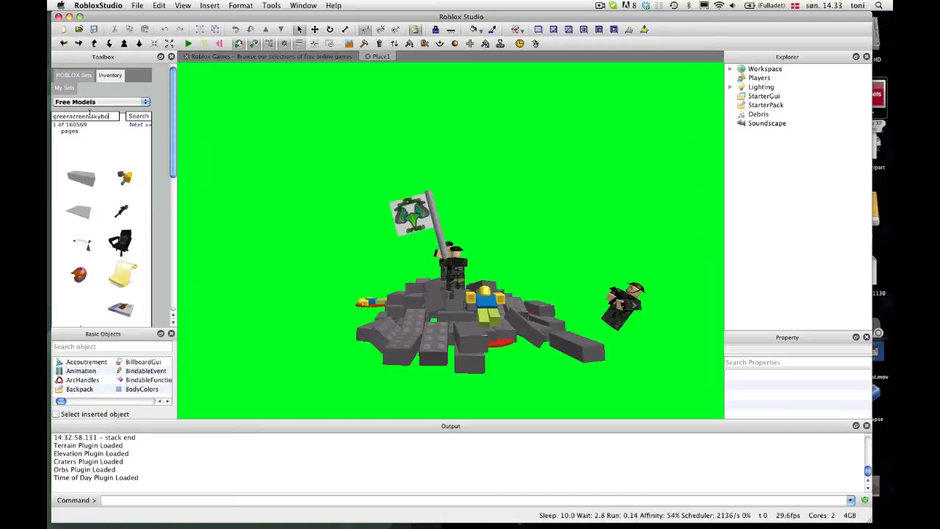
text(reenscreen skybox)
key(Return)
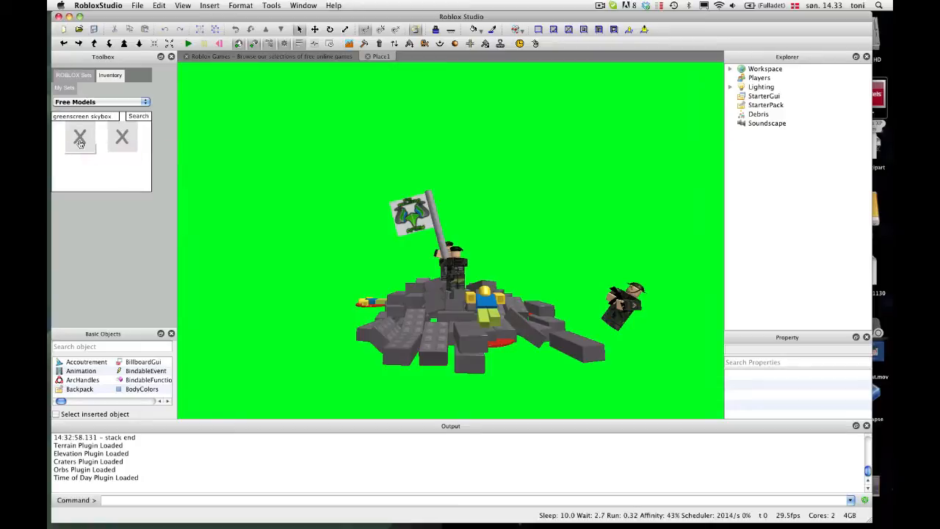
click(80, 144)
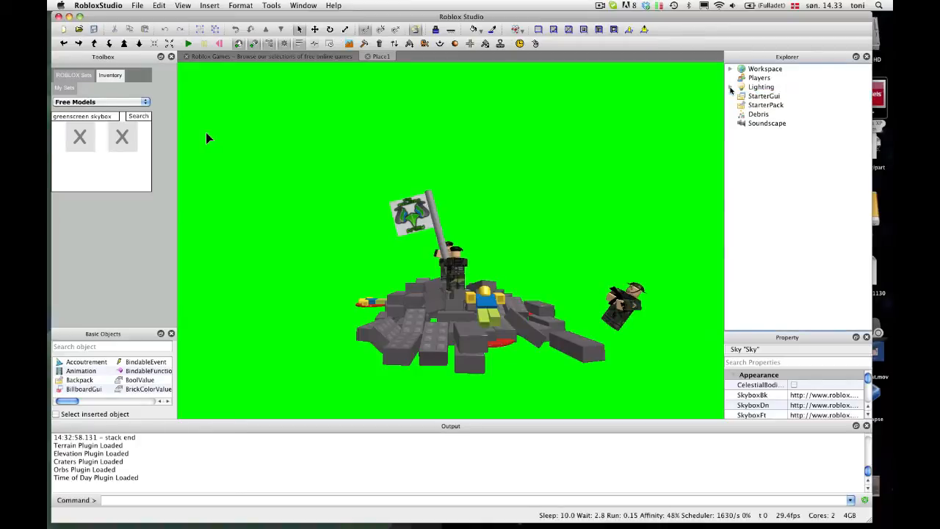
click(207, 138)
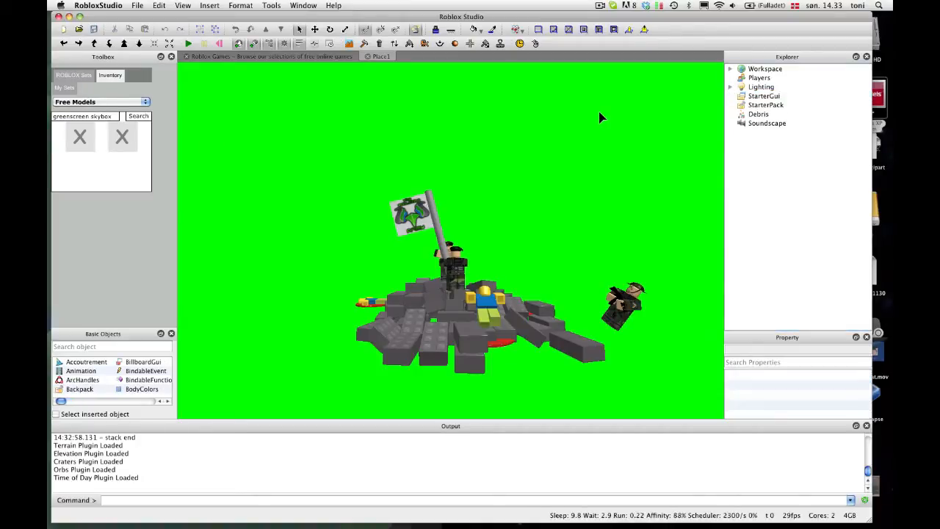
- Insert the model file TRA normandy guns.rbxm from the Roblox models folder into an empty area of the place
key(Left)
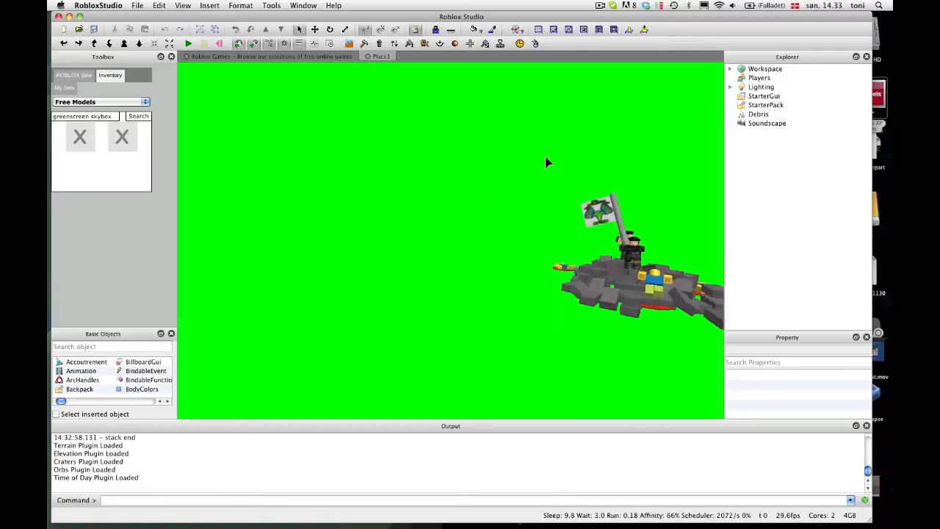
key(Left)
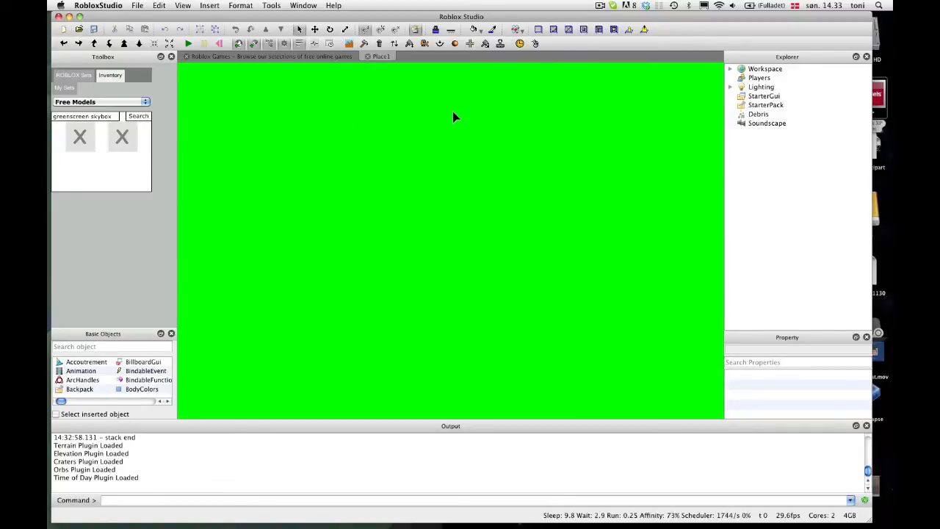
key(Left)
click(208, 5)
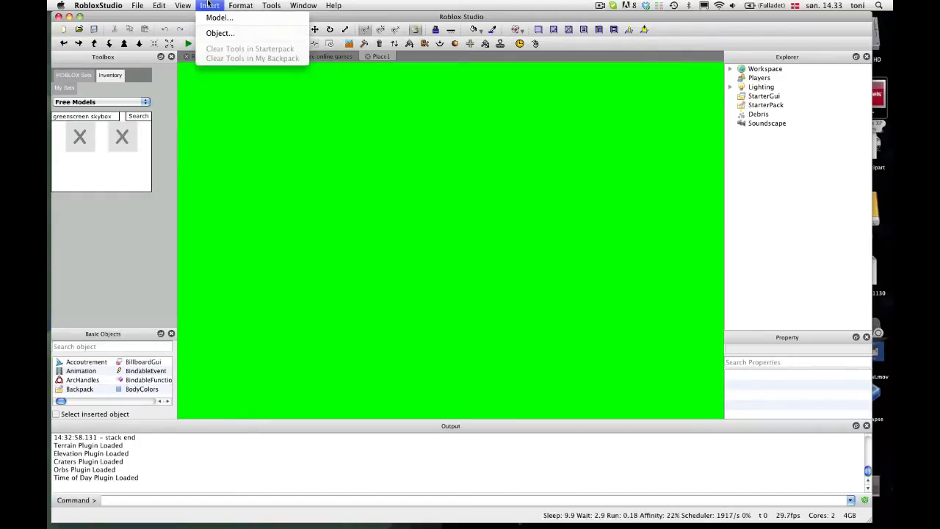
click(216, 17)
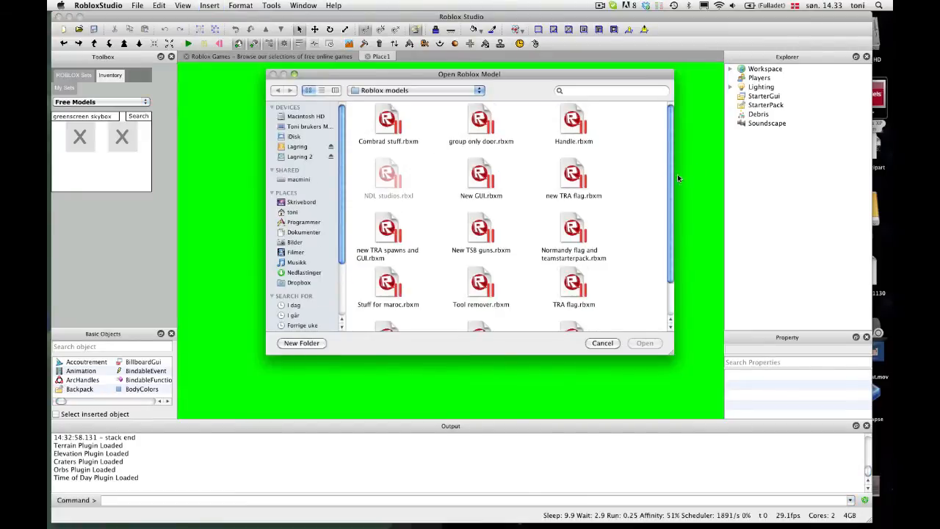
drag(670, 178, 672, 254)
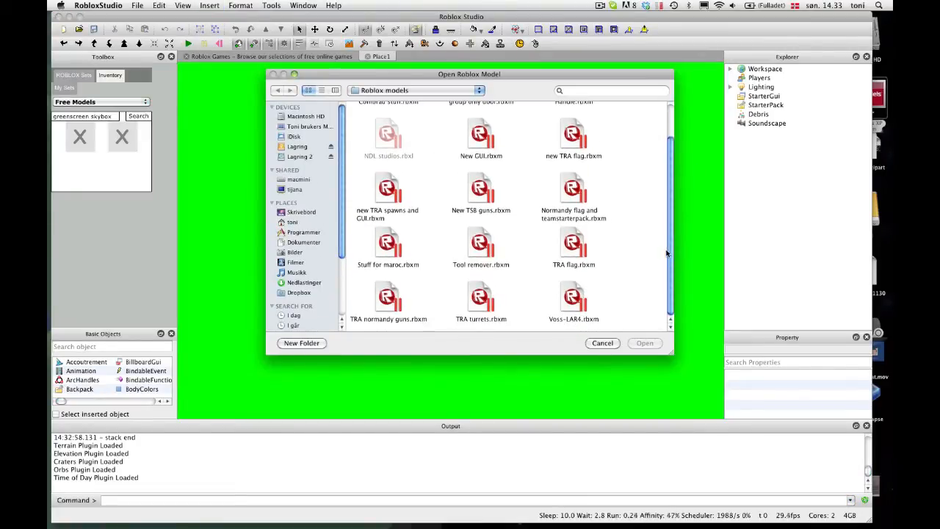
click(389, 298)
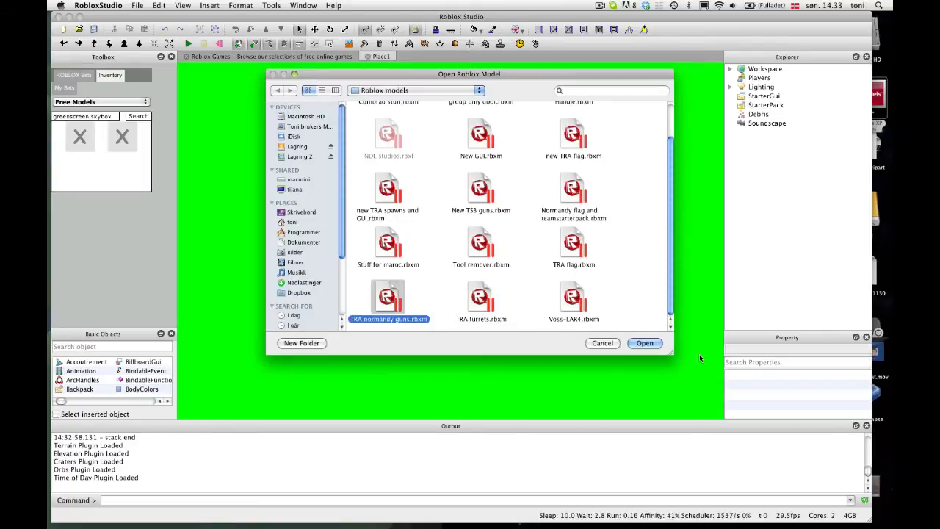
click(644, 343)
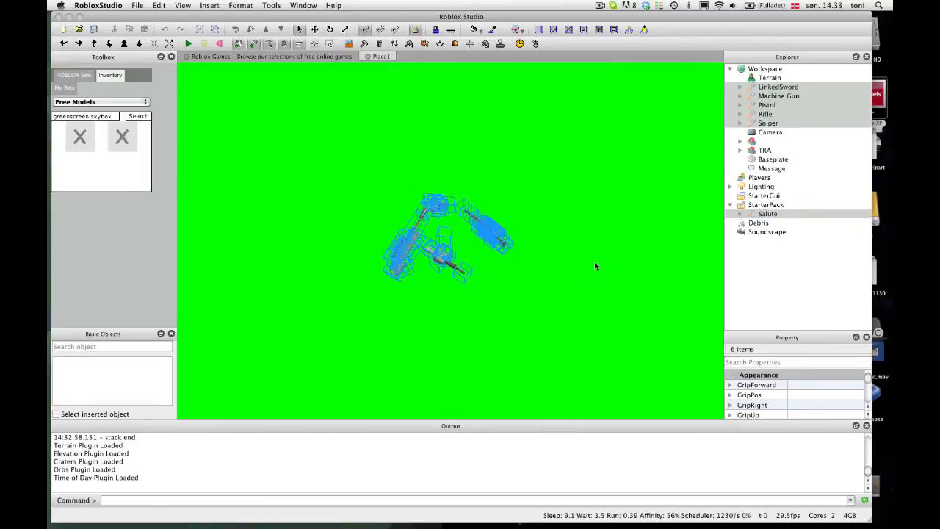
- Delete the inserted LinkedSword, Sniper, Pistol and Rifle, keeping only the Machine Gun
drag(553, 232, 543, 238)
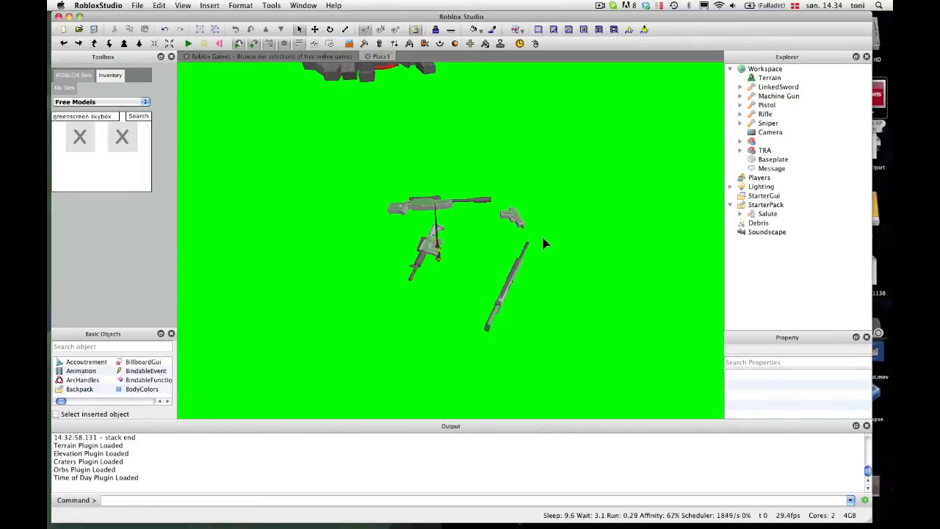
click(437, 224)
key(Delete)
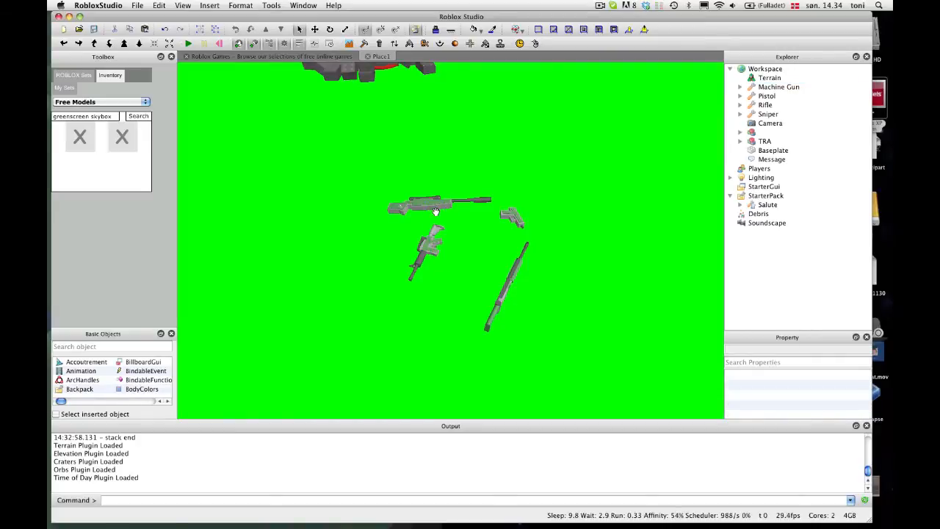
click(434, 213)
key(Delete)
click(512, 219)
key(Delete)
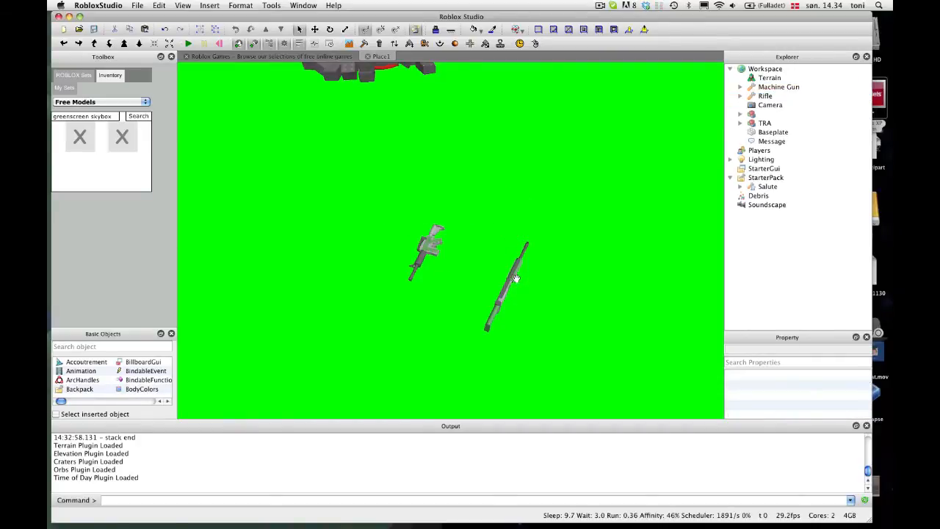
click(512, 281)
key(Delete)
- Frame the machine gun close-up from the side against the green background
drag(509, 250, 507, 241)
scroll(510, 250, up, 4)
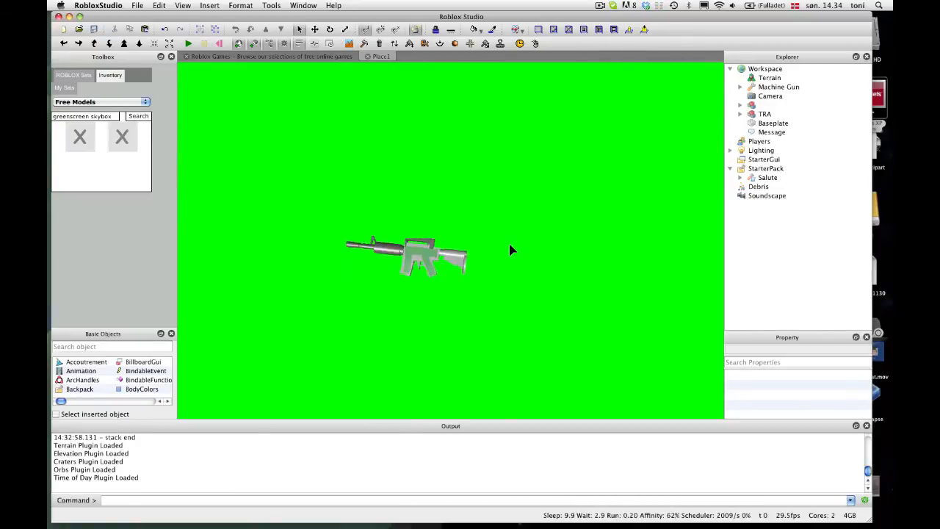
scroll(509, 244, up, 3)
scroll(509, 244, down, 2)
scroll(510, 246, down, 2)
scroll(507, 245, up, 2)
scroll(507, 241, down, 3)
key(d)
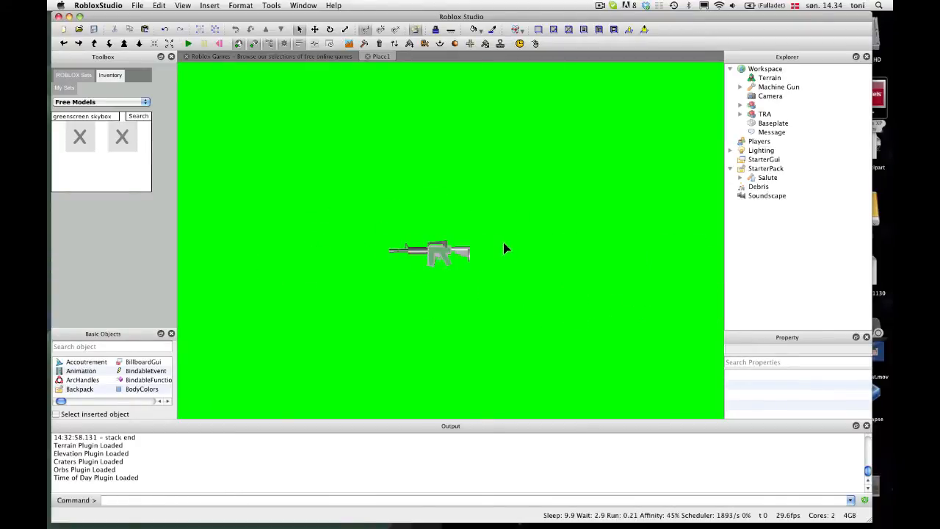
scroll(503, 243, up, 4)
scroll(500, 252, down, 2)
key(q)
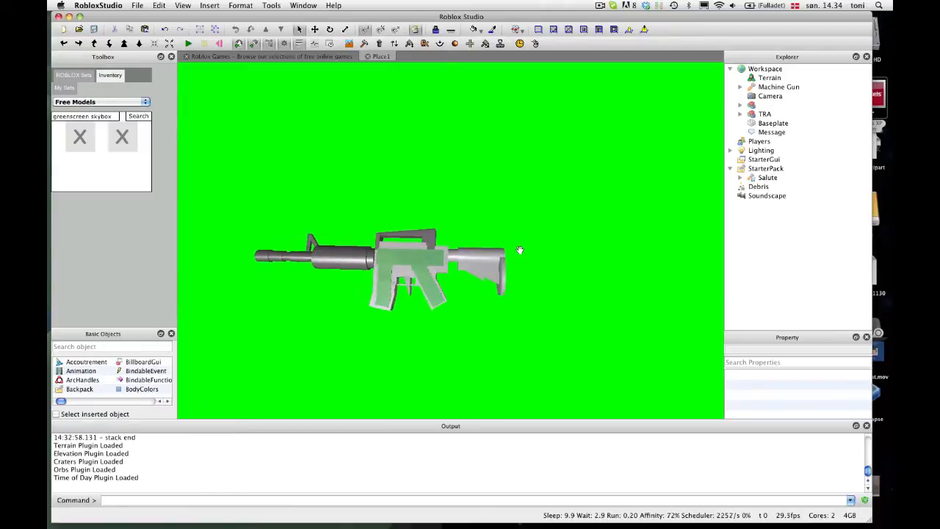
key(e)
key(a)
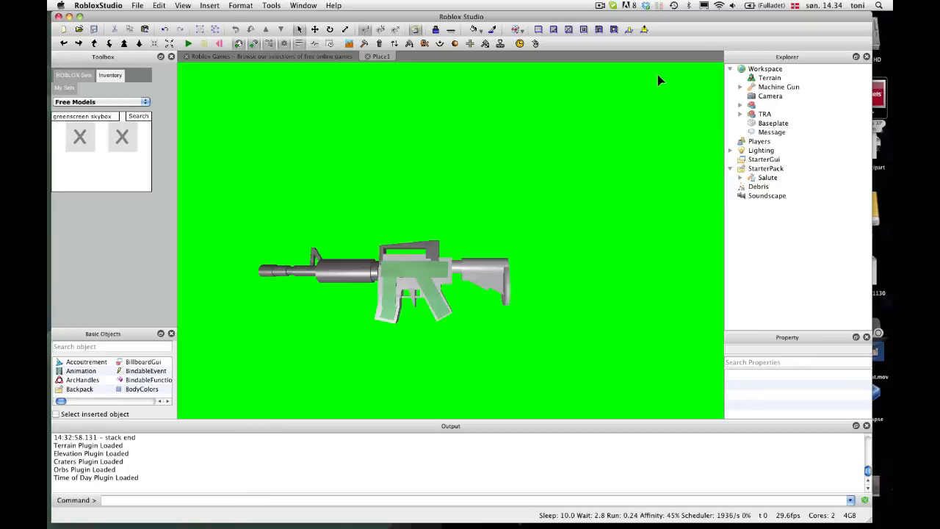
- Switch to Grab and capture a rectangular screen area around the whole machine gun
mouse_move(572, 520)
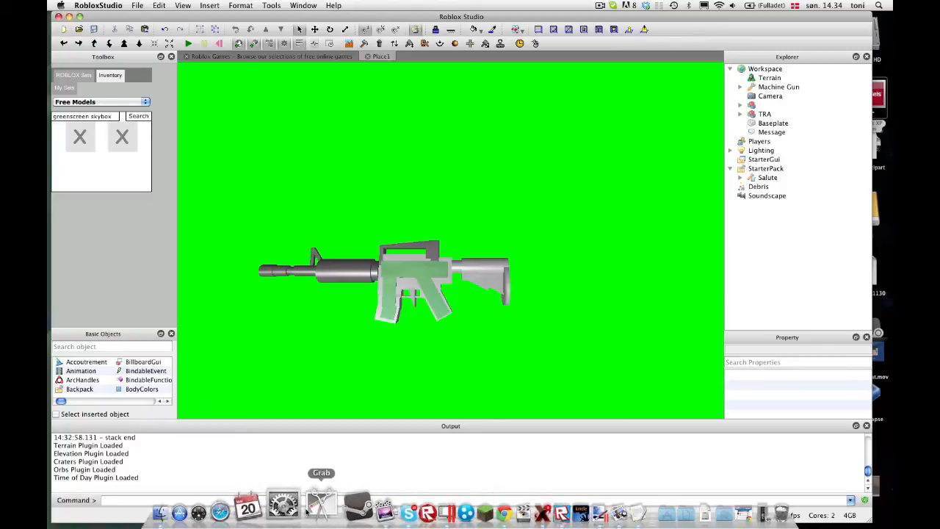
click(313, 509)
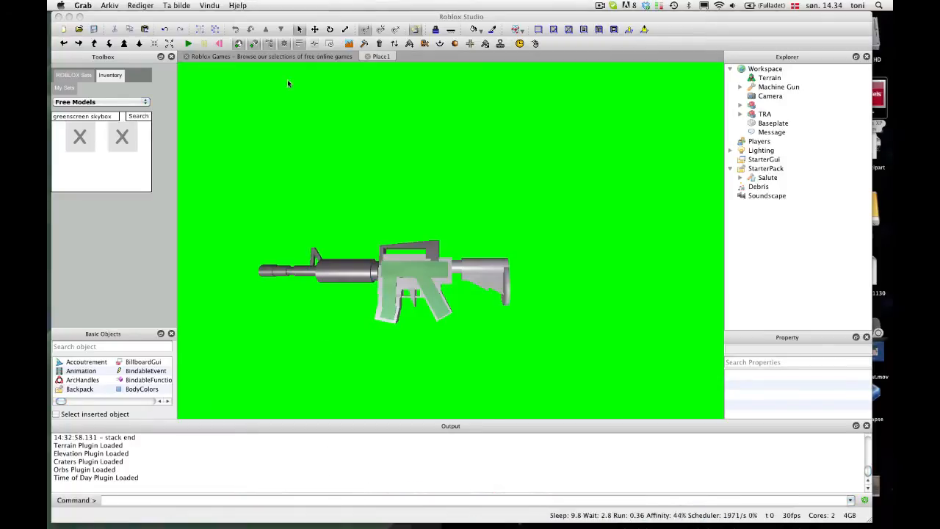
click(176, 5)
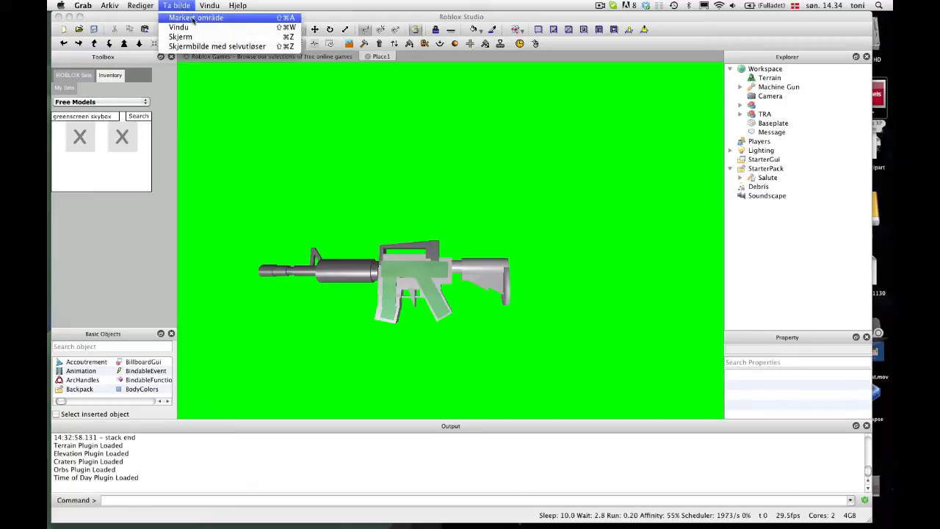
click(194, 18)
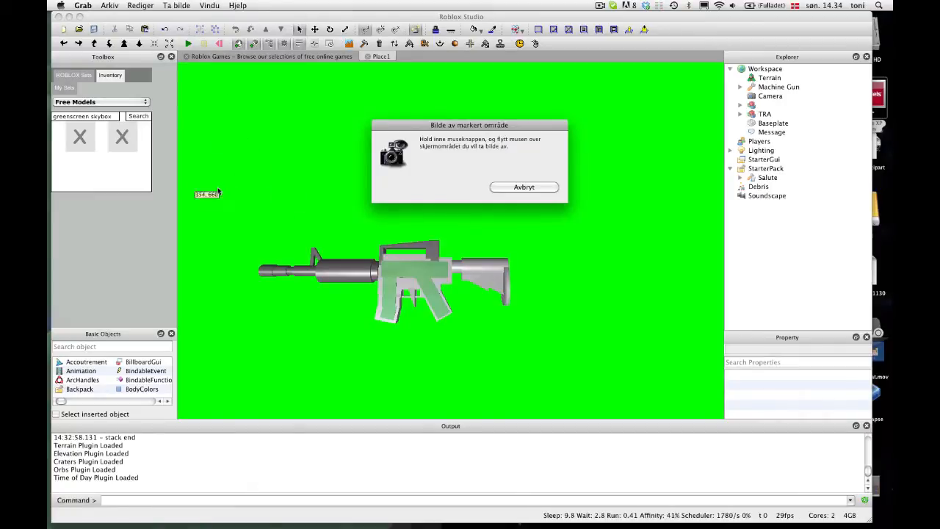
drag(229, 198, 546, 360)
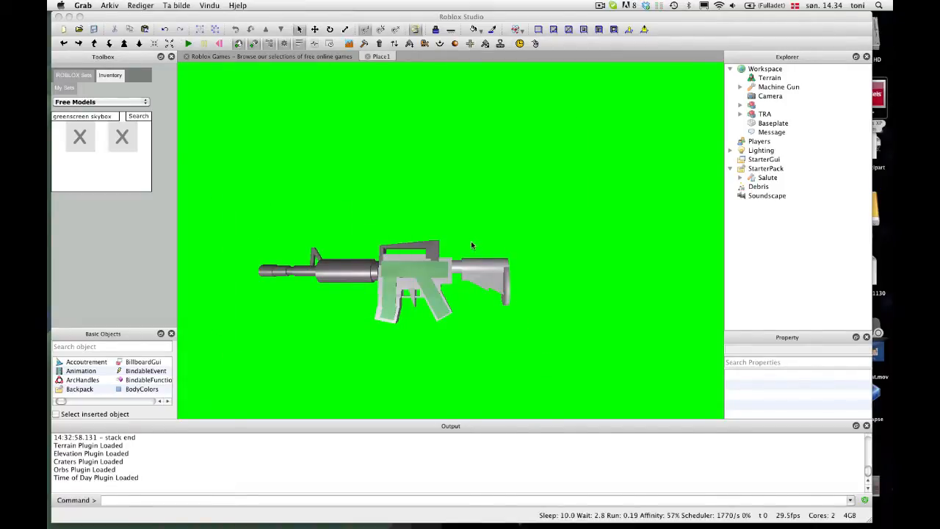
drag(468, 149, 368, 105)
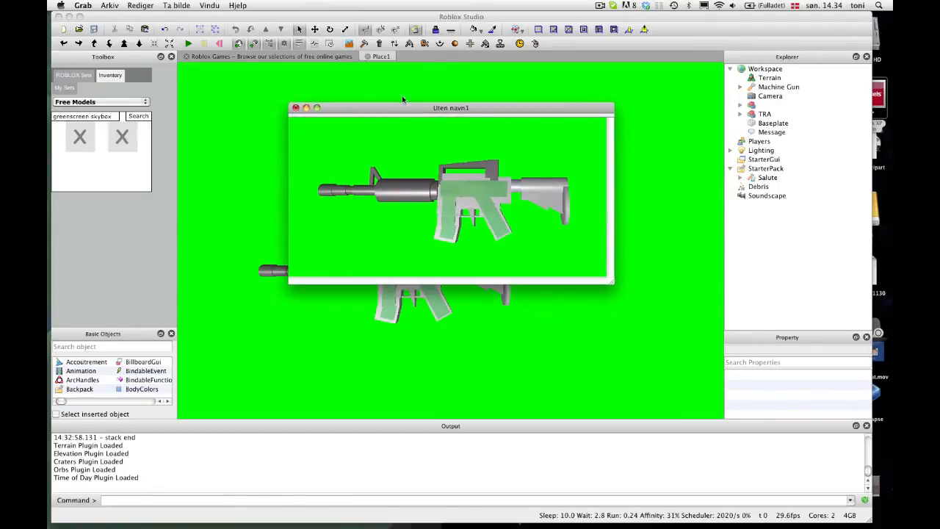
- Cancel saving the captured machine gun image and close it without saving
click(110, 5)
click(121, 34)
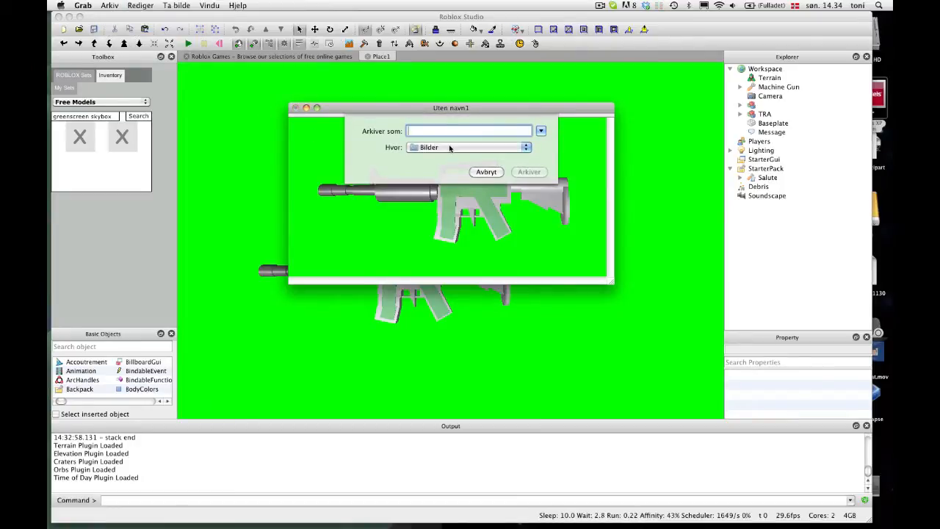
click(483, 175)
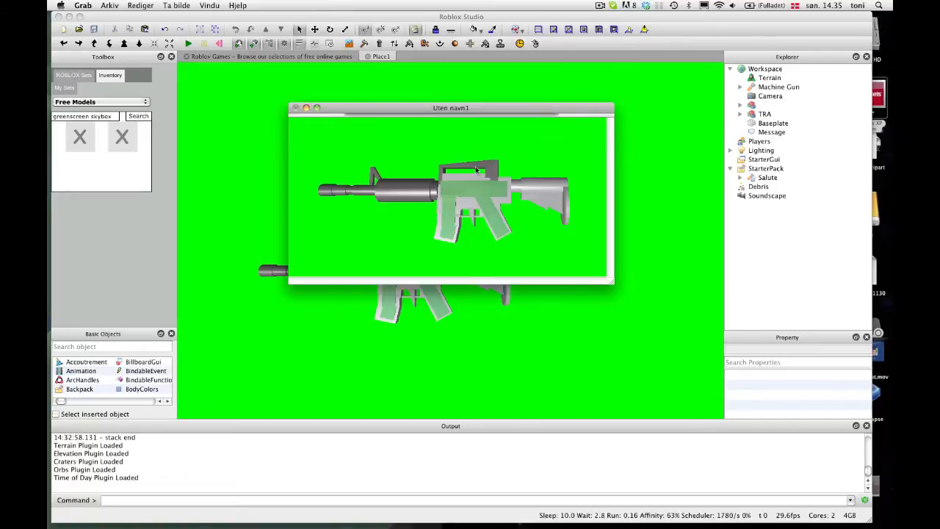
click(295, 108)
click(426, 168)
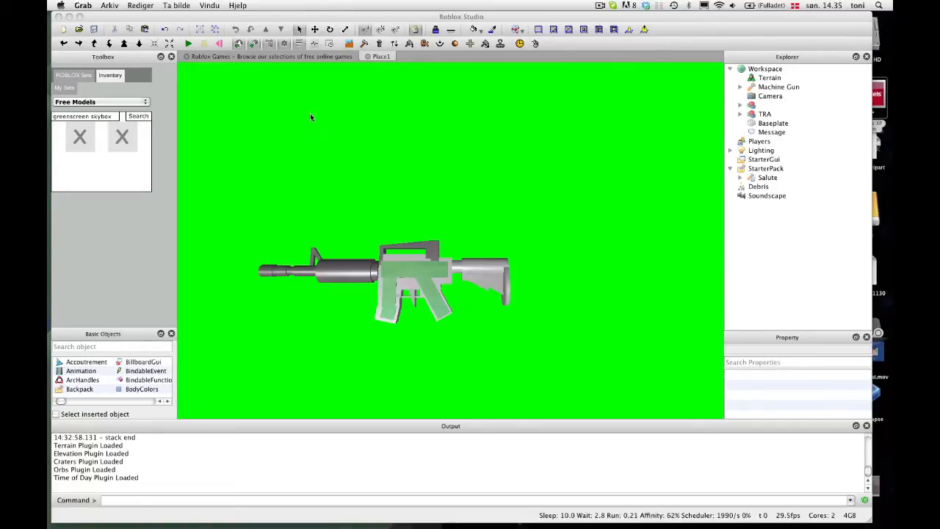
- Close the place in Roblox Studio without saving its changes and return to Paint.NET by closing the Studio window
click(367, 57)
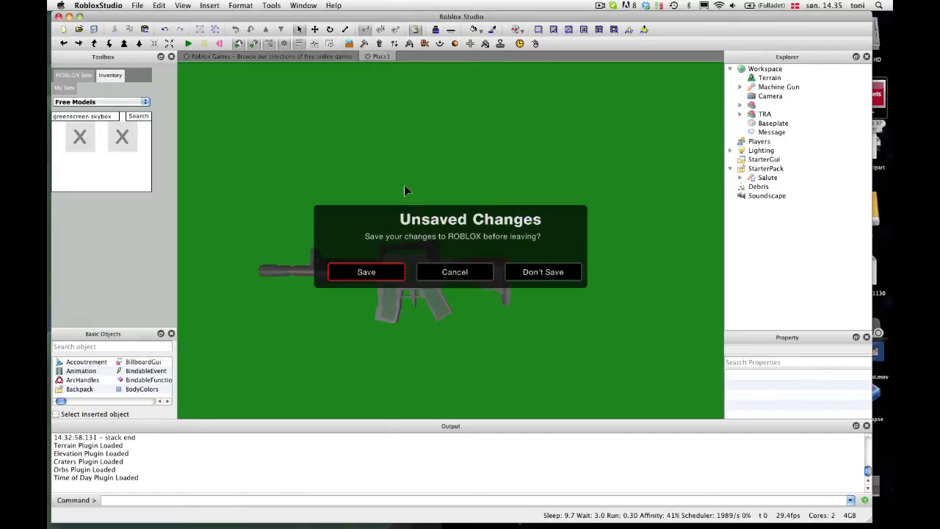
click(543, 272)
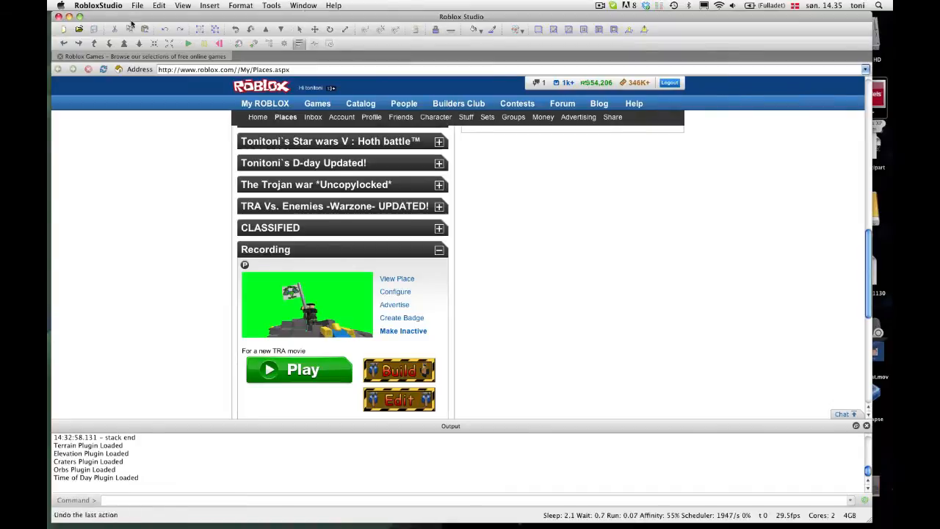
click(58, 17)
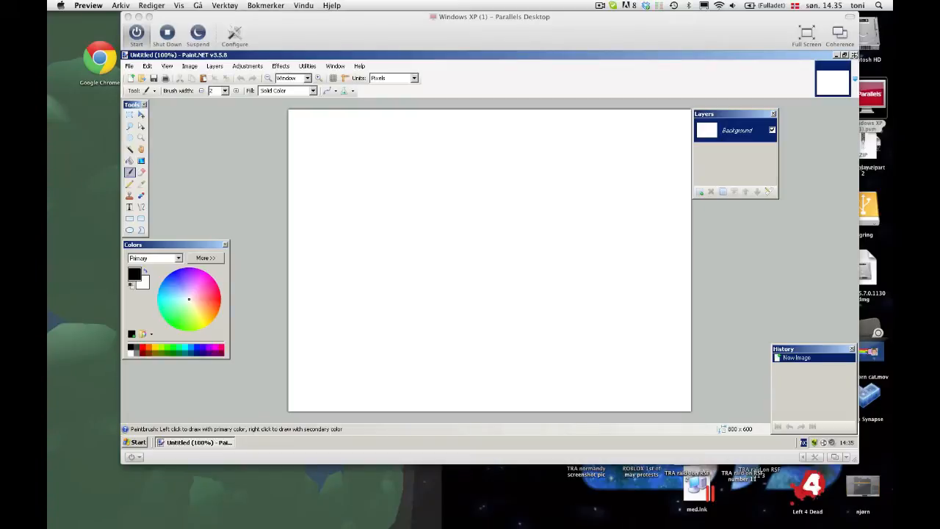
- Close Paint.NET and launch it again from the Windows XP desktop
click(854, 56)
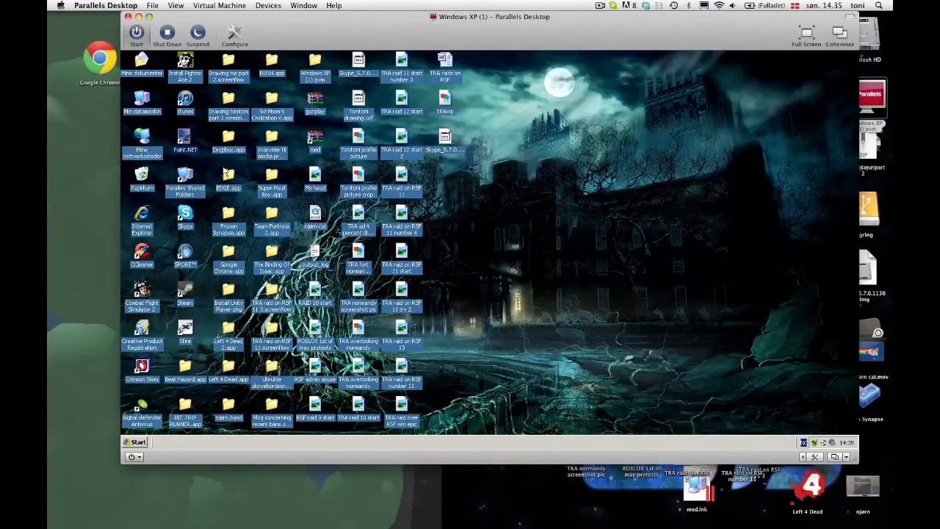
double_click(182, 138)
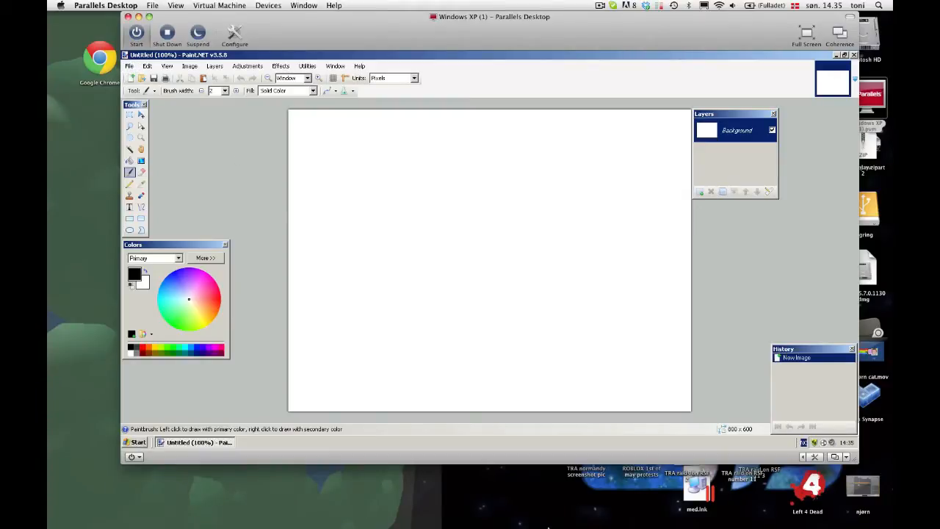
- Switch to Google Chrome and view the My Places page on the Roblox site
mouse_move(548, 526)
click(486, 508)
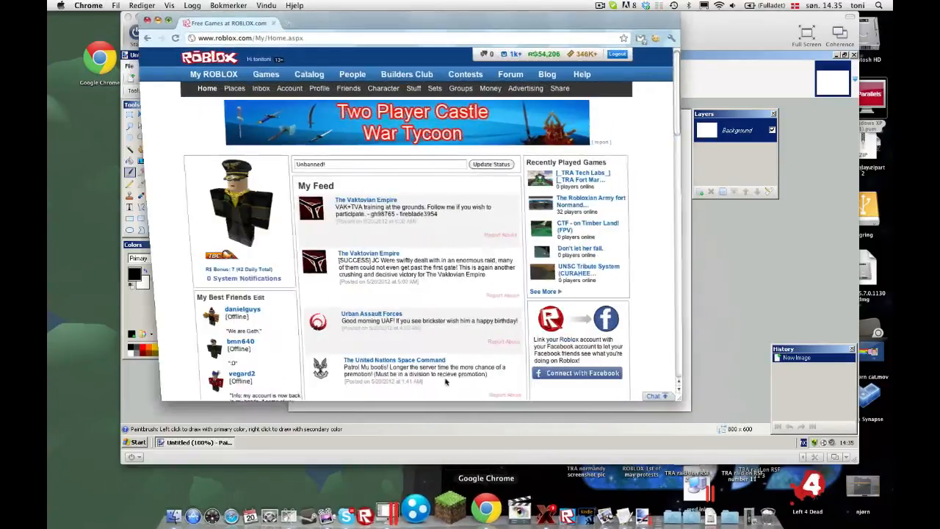
click(490, 89)
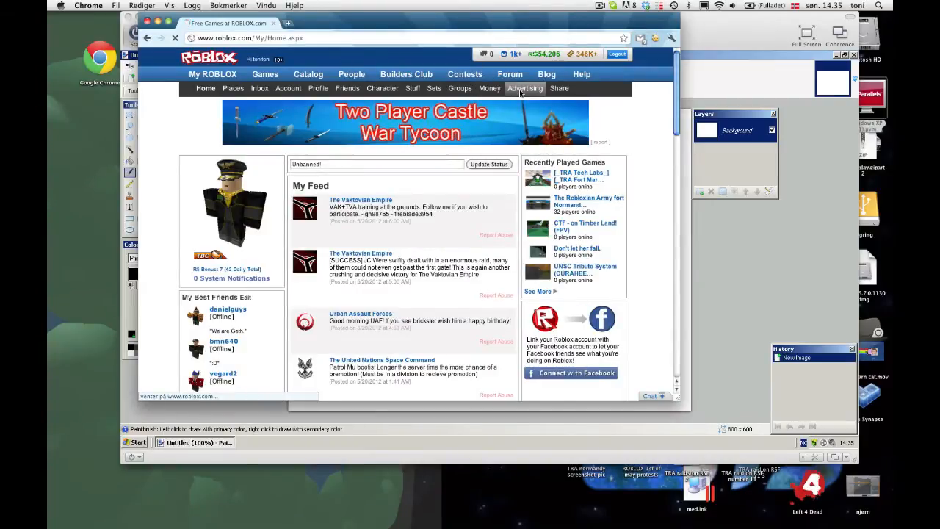
click(523, 88)
click(233, 88)
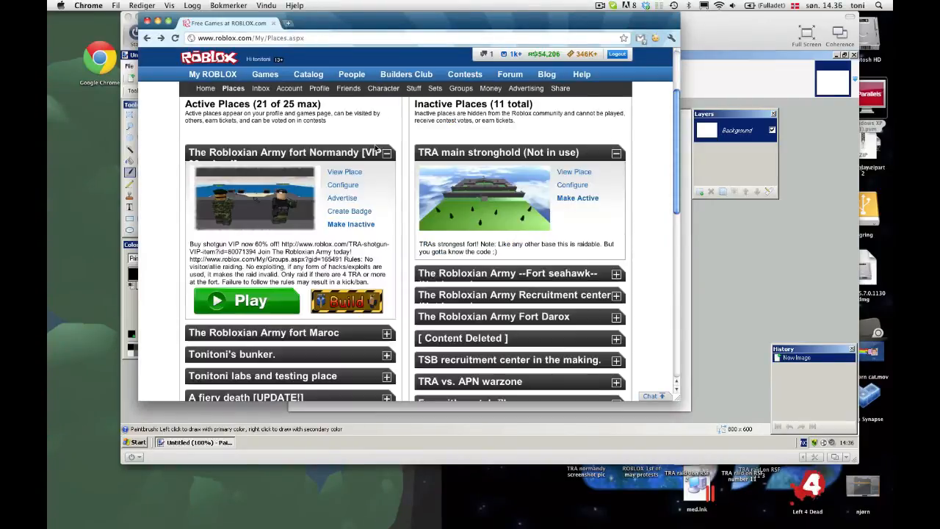
scroll(677, 149, up, 2)
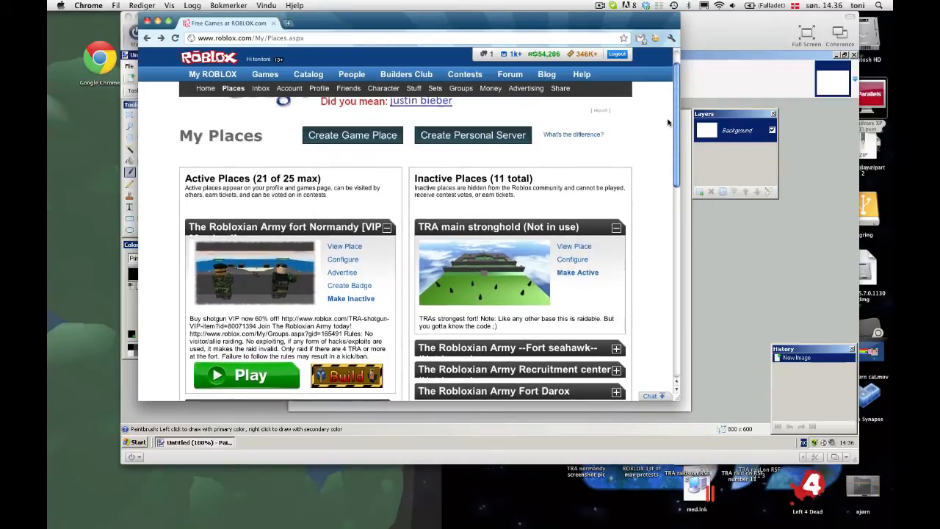
- Open the ad creation page for The Robloxian Army TRA group and open the 160 x 600 Skyscraper template
click(461, 88)
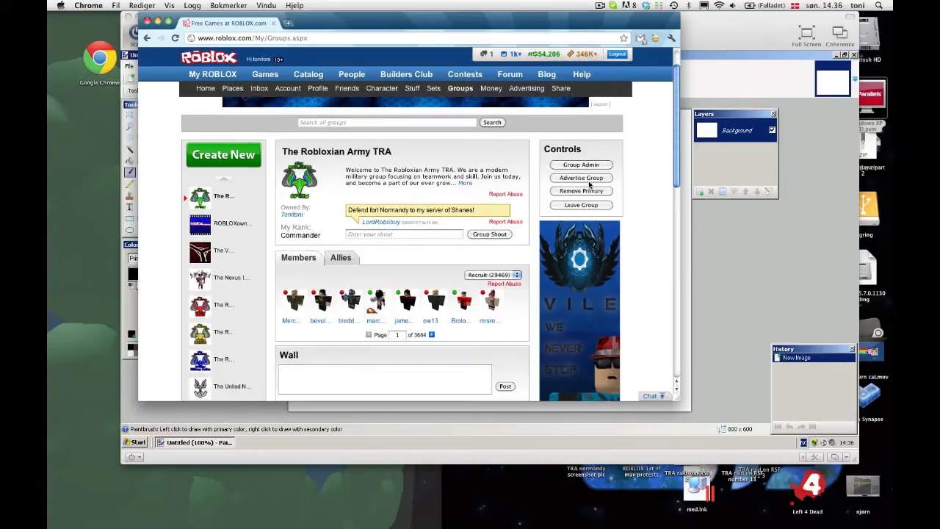
click(588, 181)
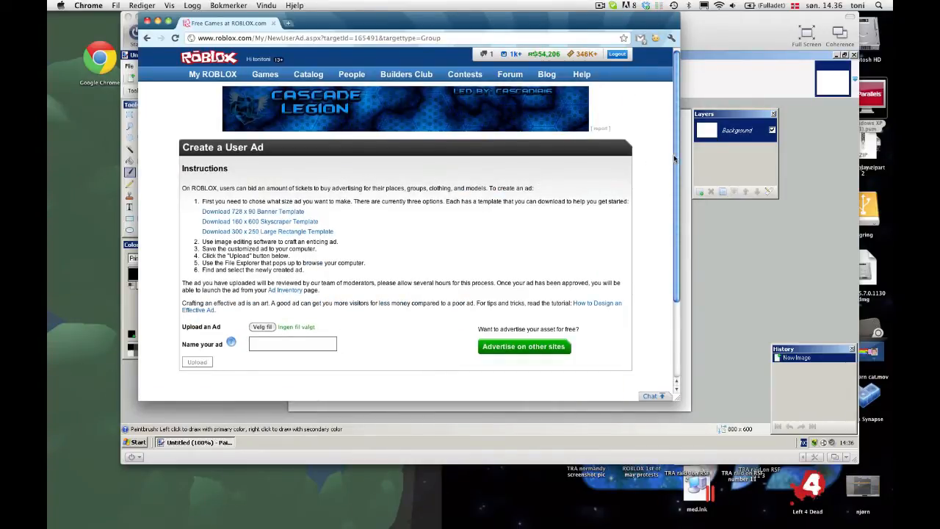
drag(676, 160, 676, 216)
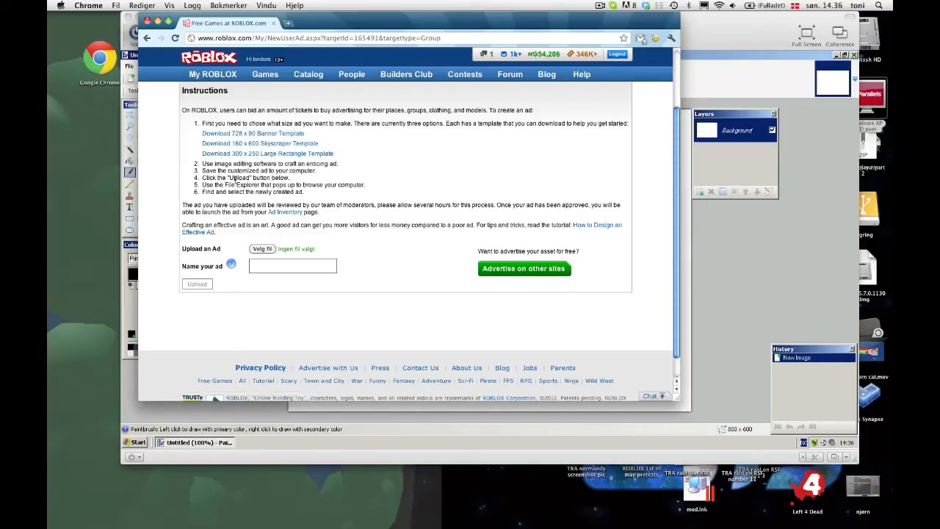
click(271, 145)
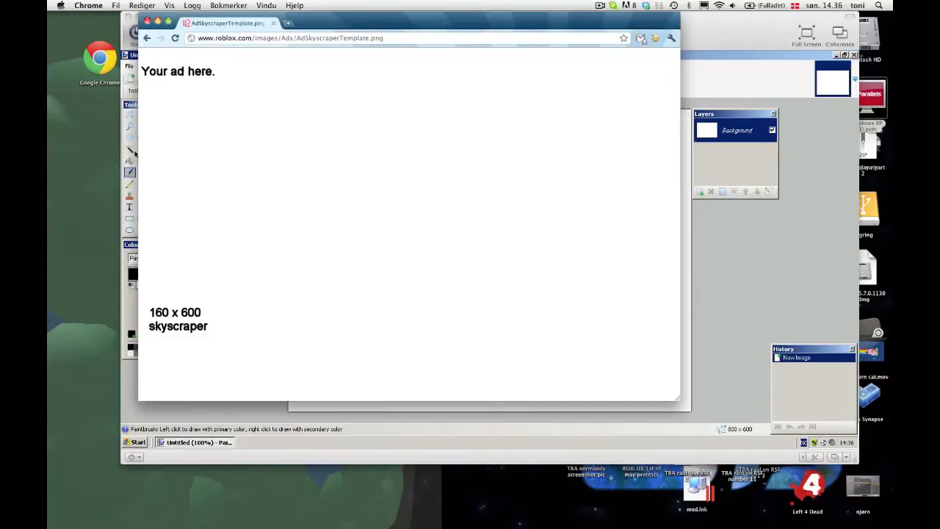
- Save the template image as AdSkyscraperTemplate in the TRA advertisment tutorial folder inside Bilder, and return to the ad creation page
right_click(179, 158)
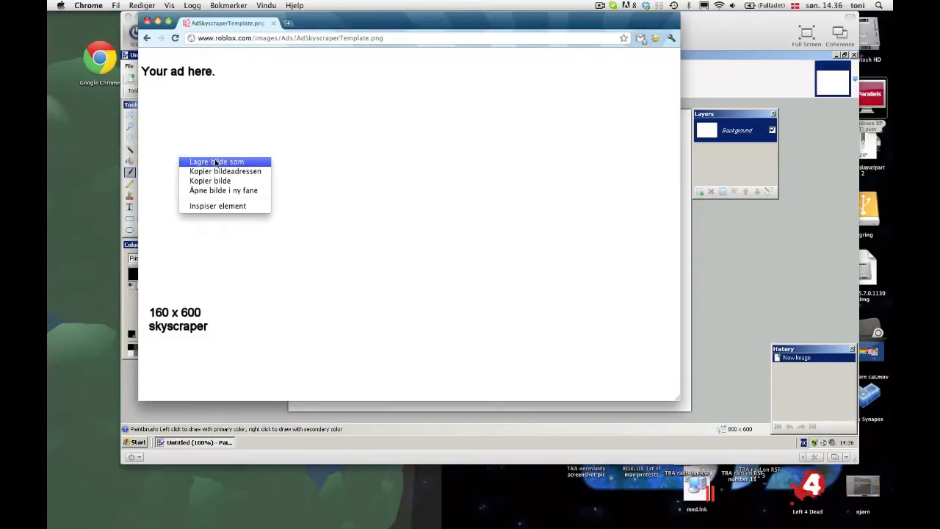
click(215, 161)
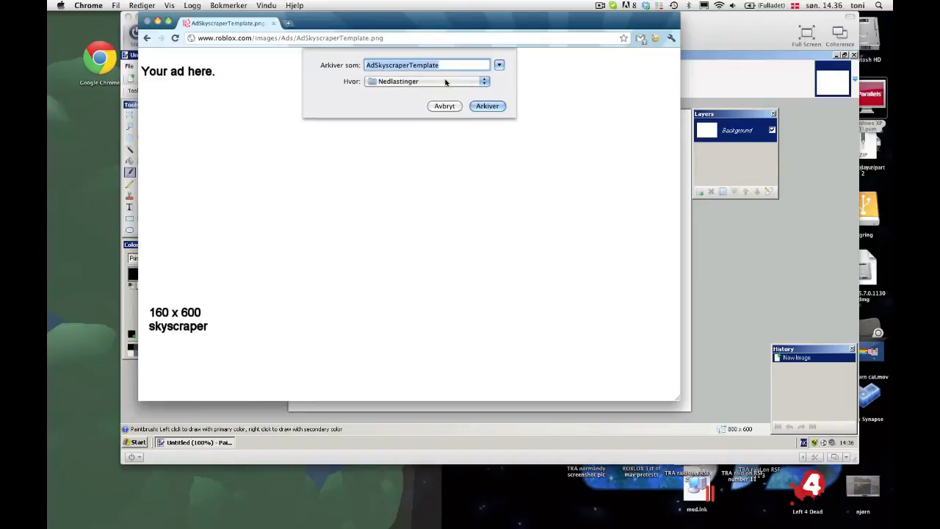
click(445, 83)
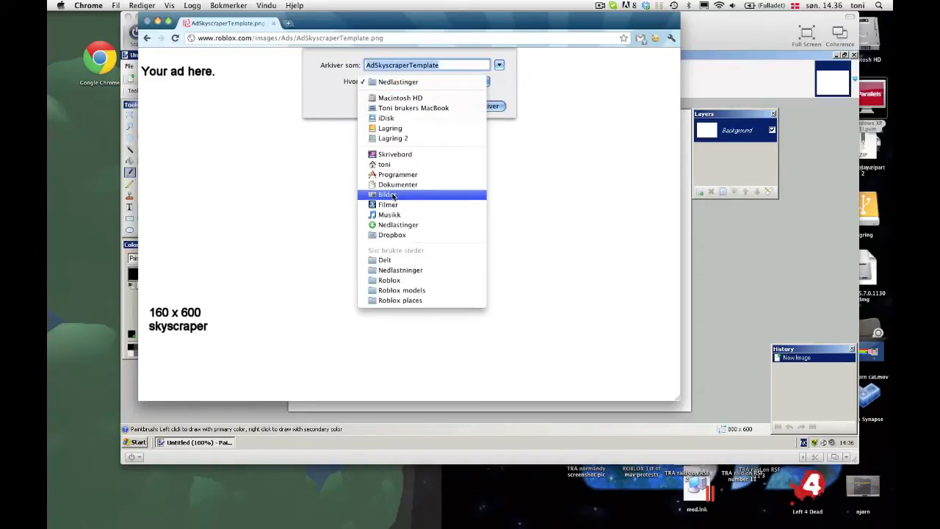
click(393, 194)
click(428, 84)
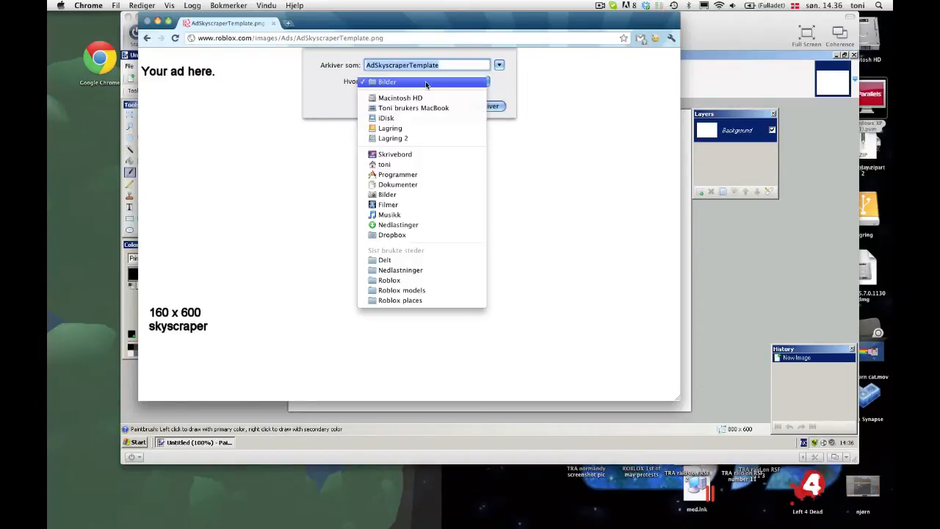
click(512, 96)
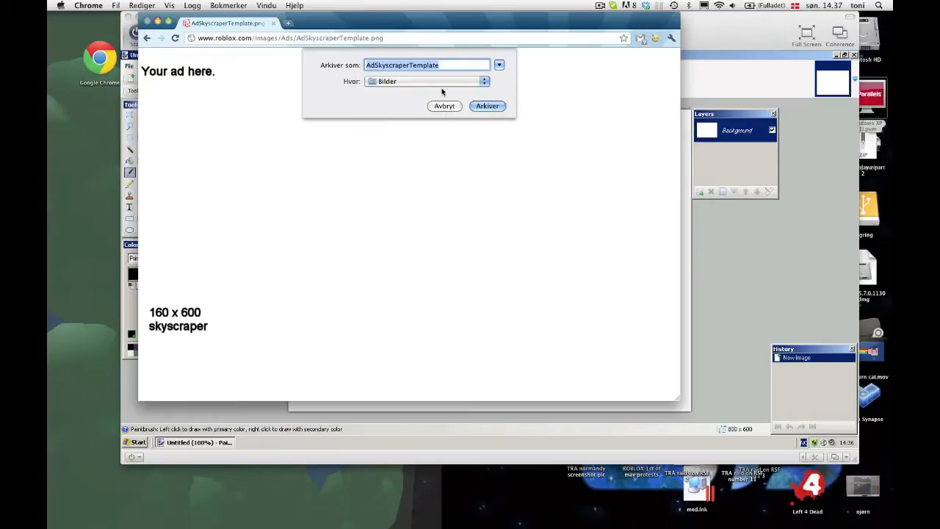
click(499, 65)
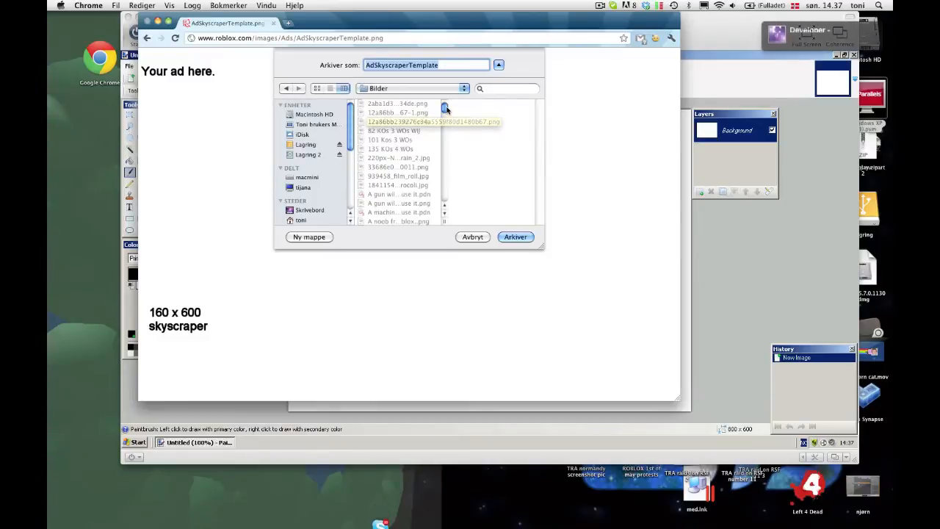
drag(443, 107, 441, 165)
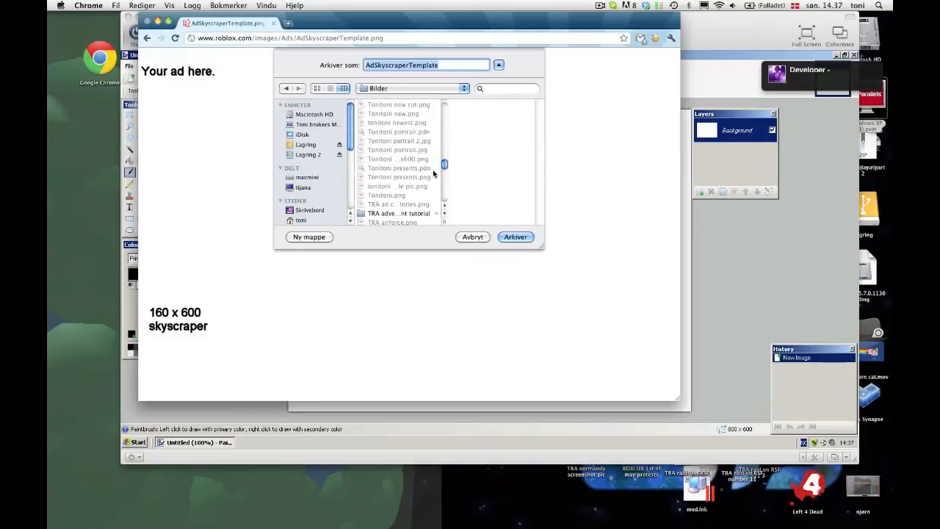
click(401, 213)
click(517, 236)
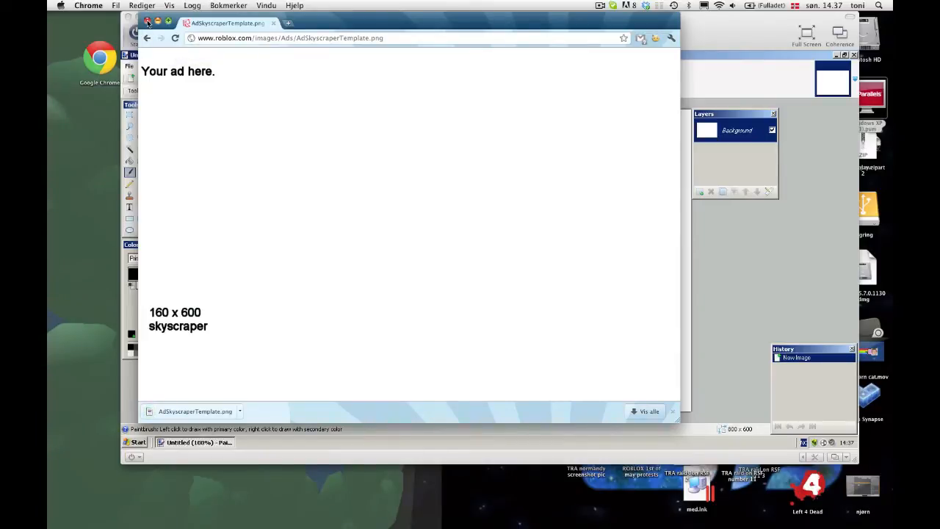
click(147, 38)
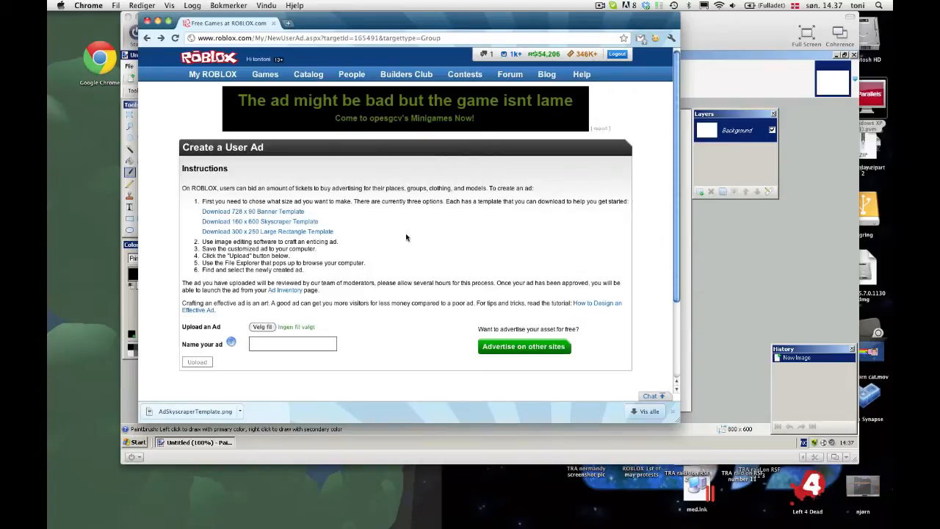
- Switch to Paint.NET and open AdSkyscraperTemplate from the TRA advertisment tutorial folder
click(749, 255)
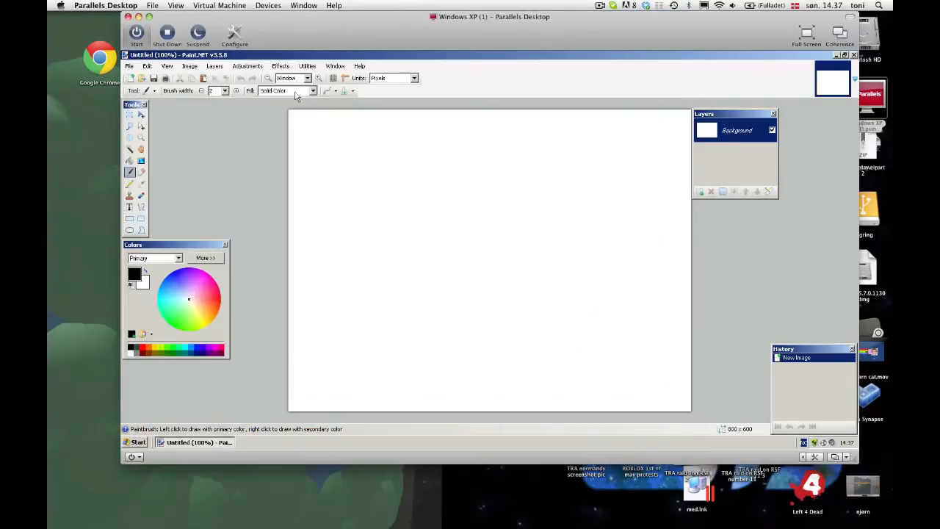
click(131, 78)
click(542, 302)
click(142, 79)
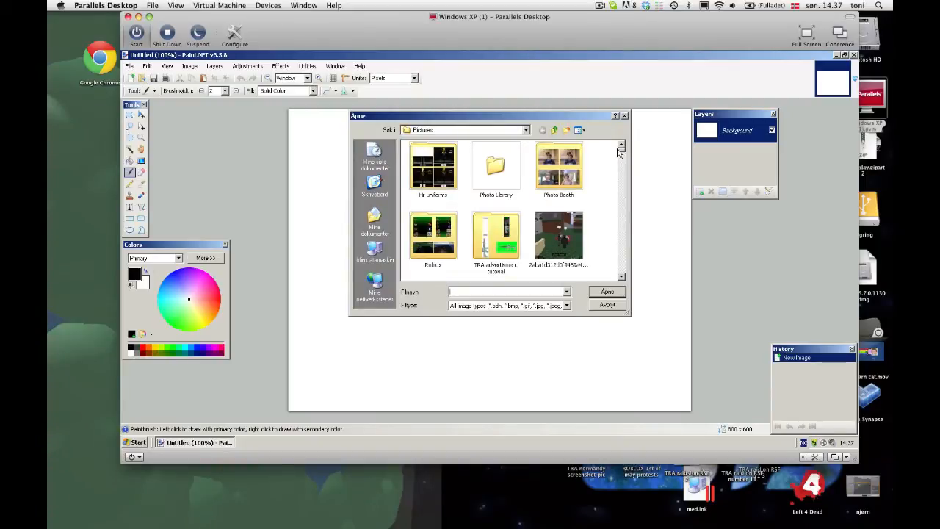
double_click(505, 234)
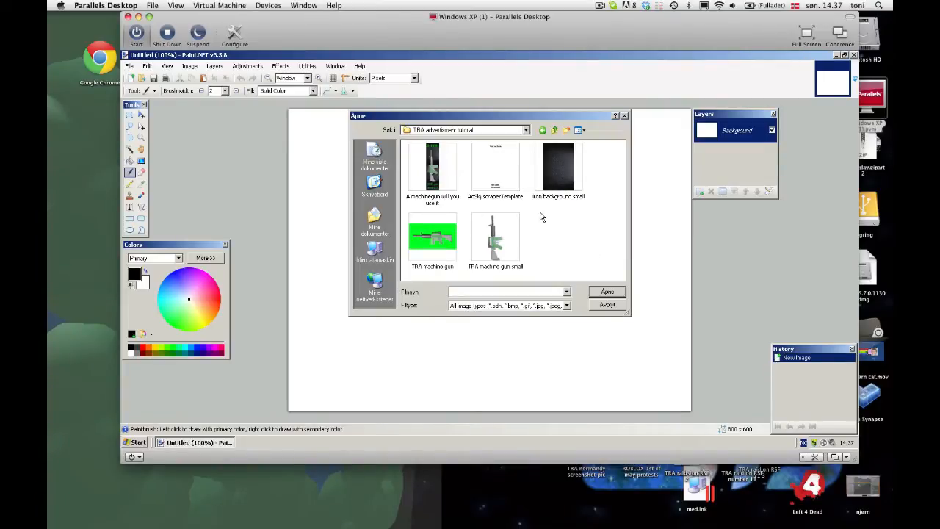
click(492, 170)
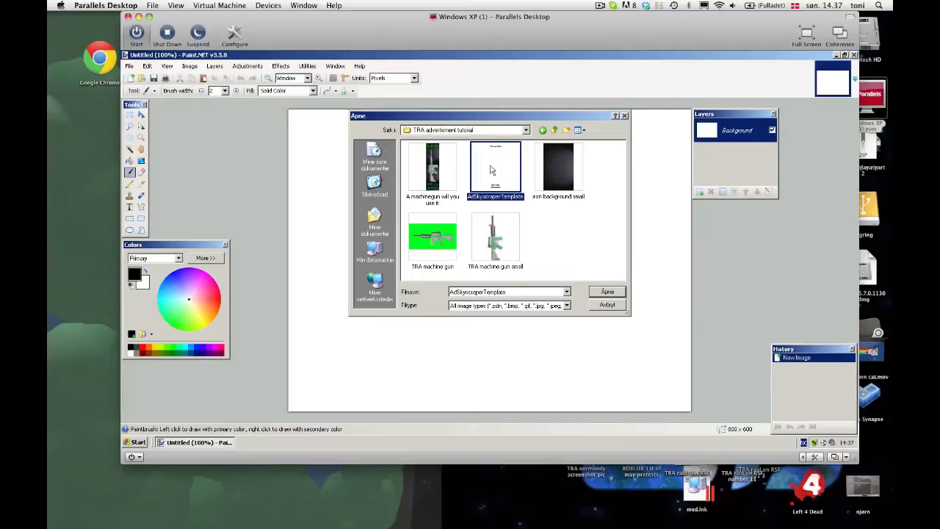
click(607, 292)
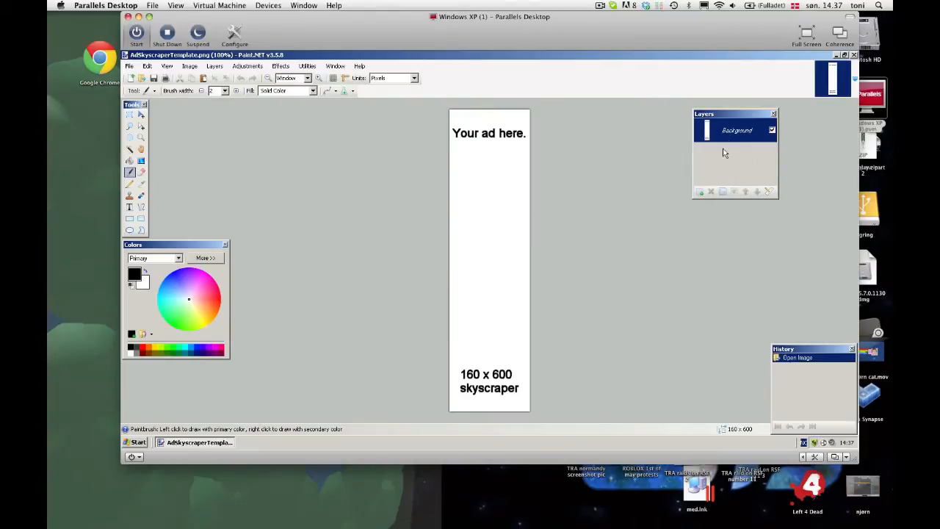
- Move the Layers window out of the way, add a new empty layer and delete the Background layer with the template text
drag(721, 116, 793, 107)
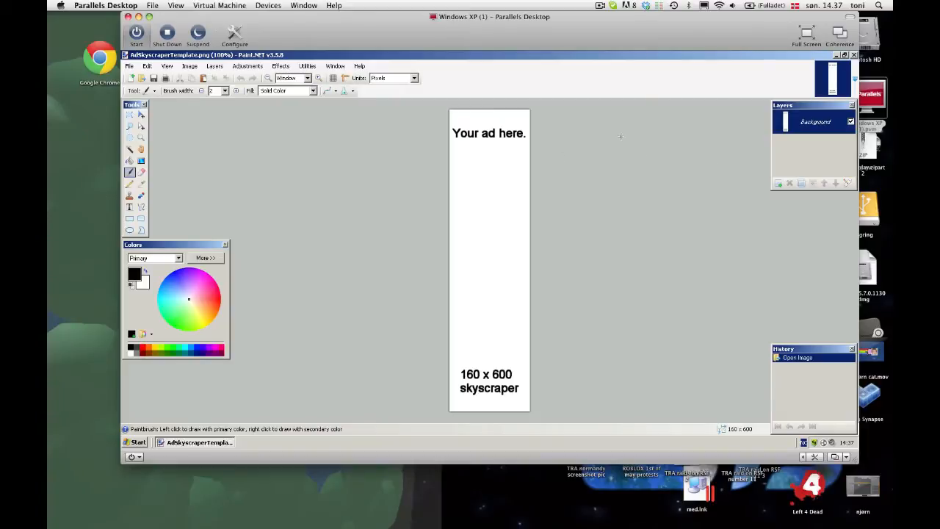
click(778, 183)
click(799, 148)
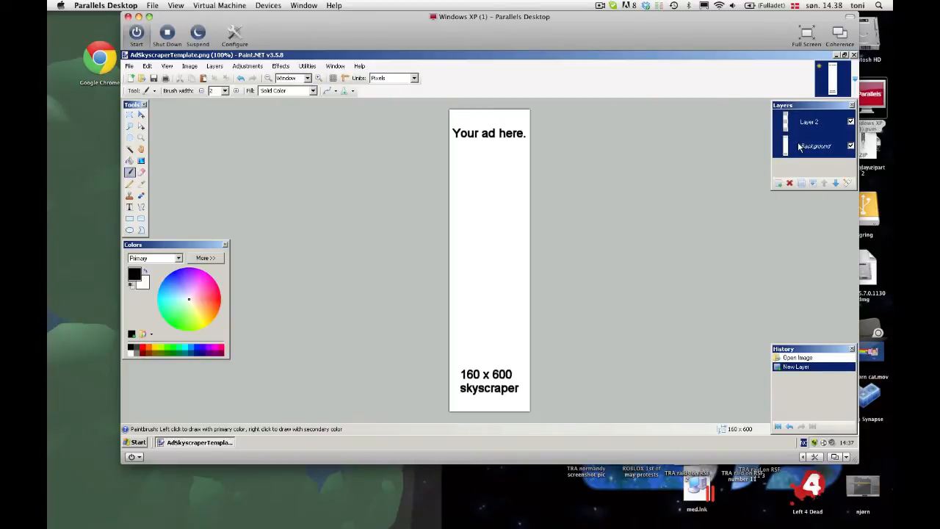
click(790, 184)
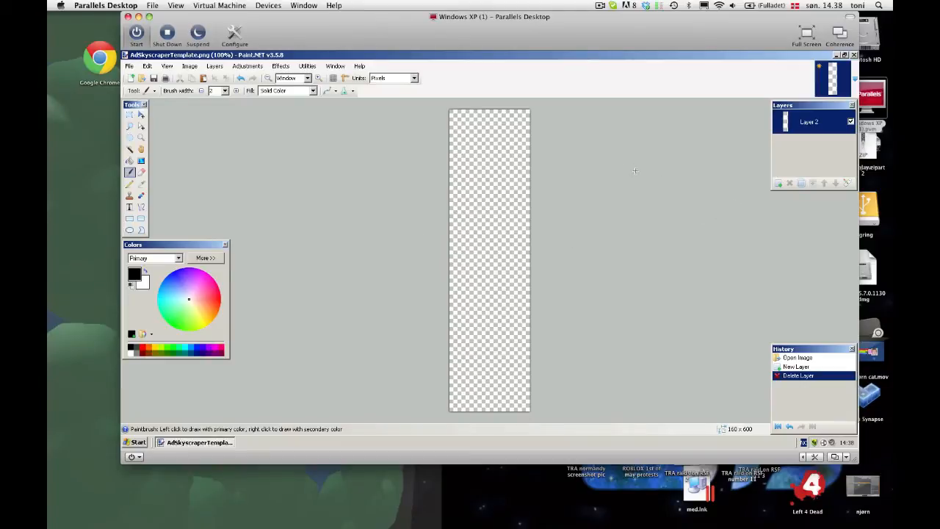
- Import the "iron background small" image from file as a new layer in the skyscraper ad
click(214, 66)
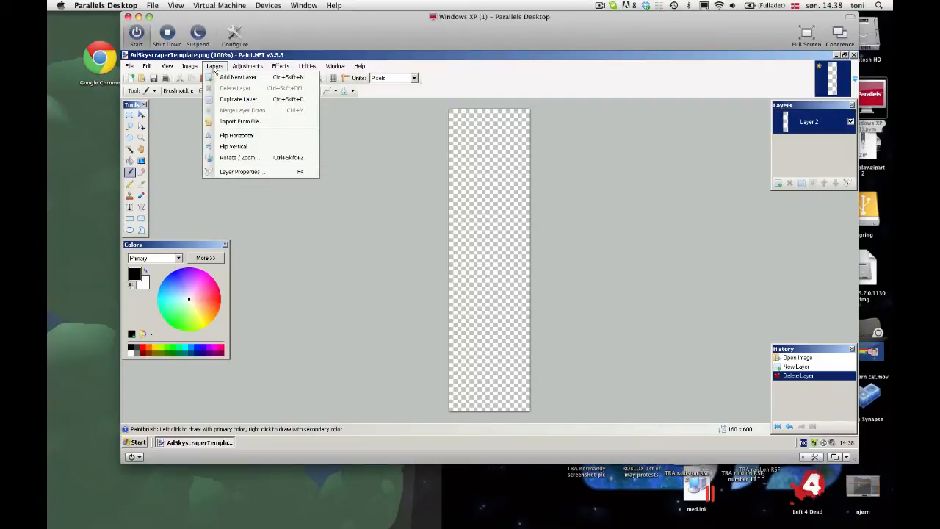
click(255, 122)
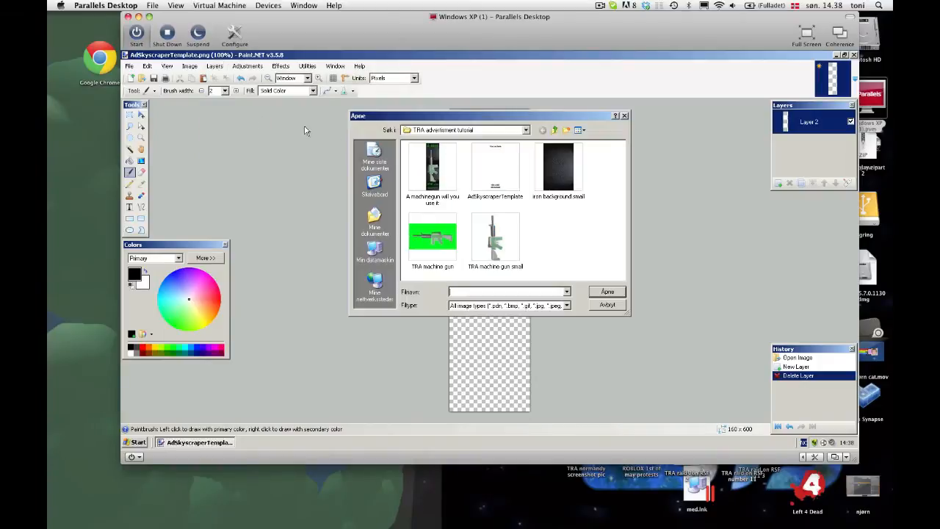
click(557, 164)
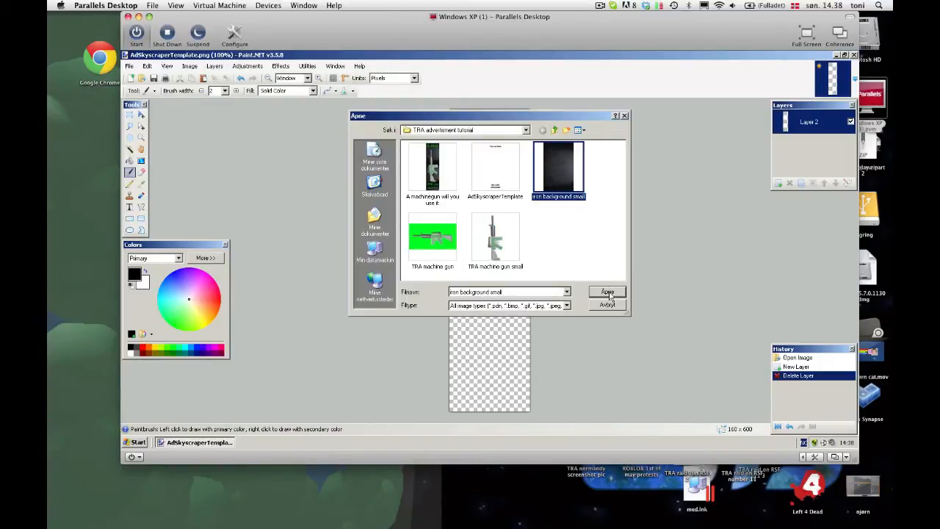
click(608, 292)
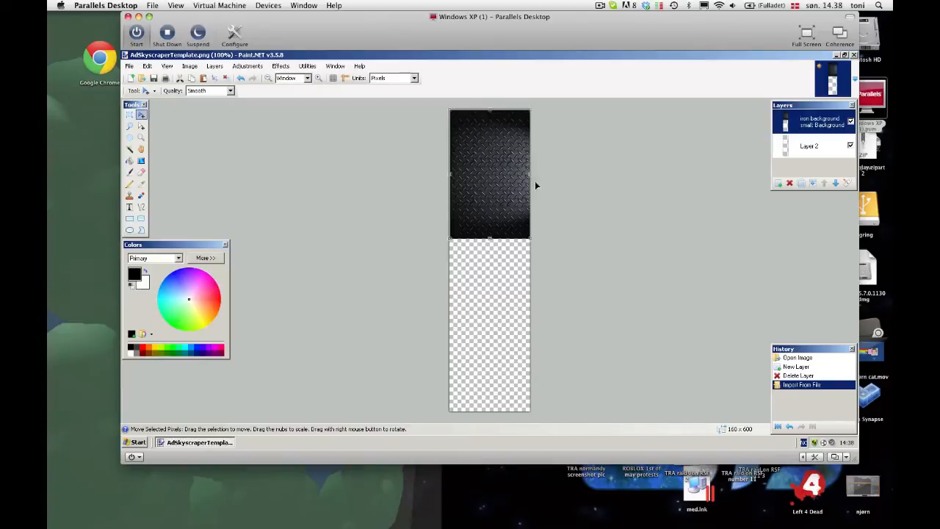
- Examine the finished "A machinegun will you use it" example ad in Preview and close it
mouse_move(521, 526)
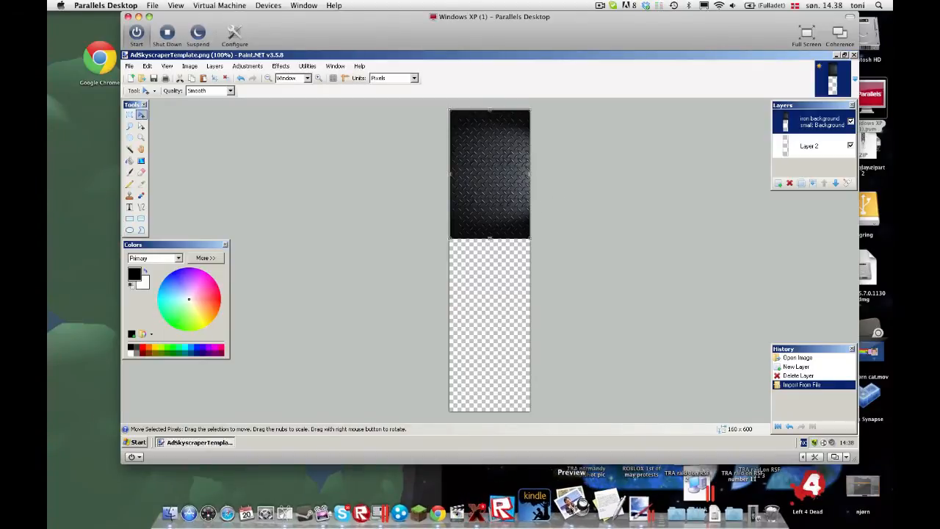
click(572, 507)
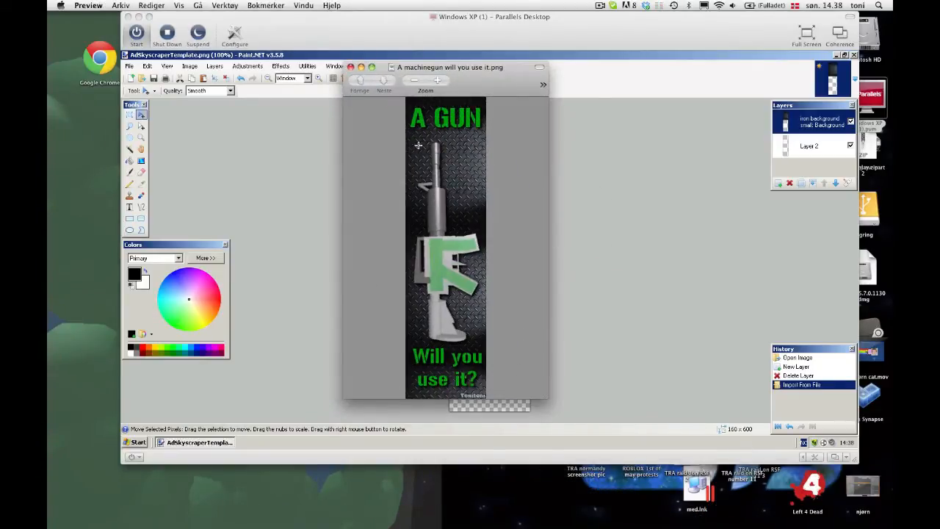
click(350, 67)
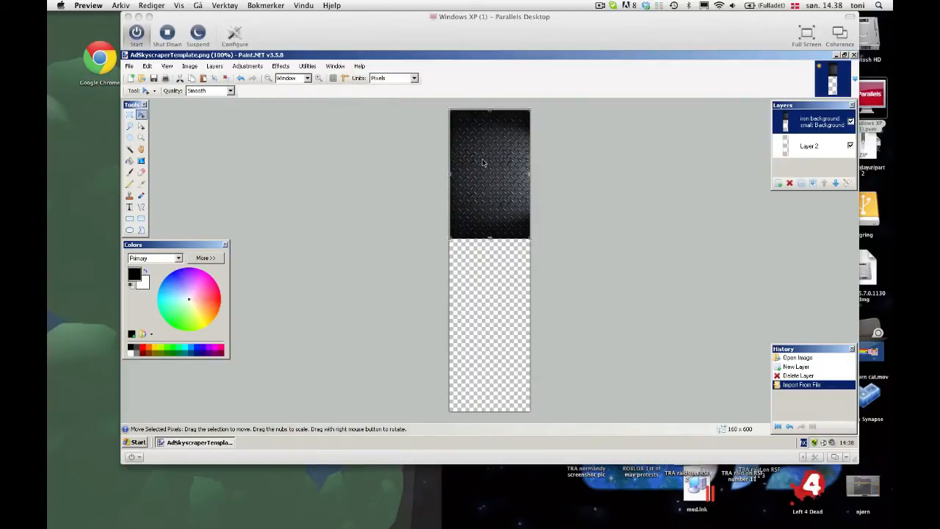
- Paste two more copies of the iron background and stack them below the first to cover the whole skyscraper canvas
click(214, 66)
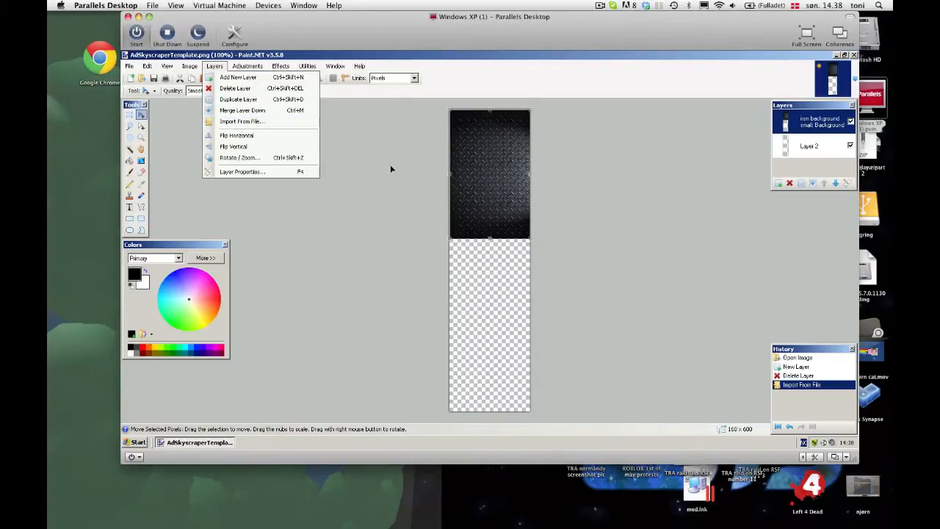
click(654, 177)
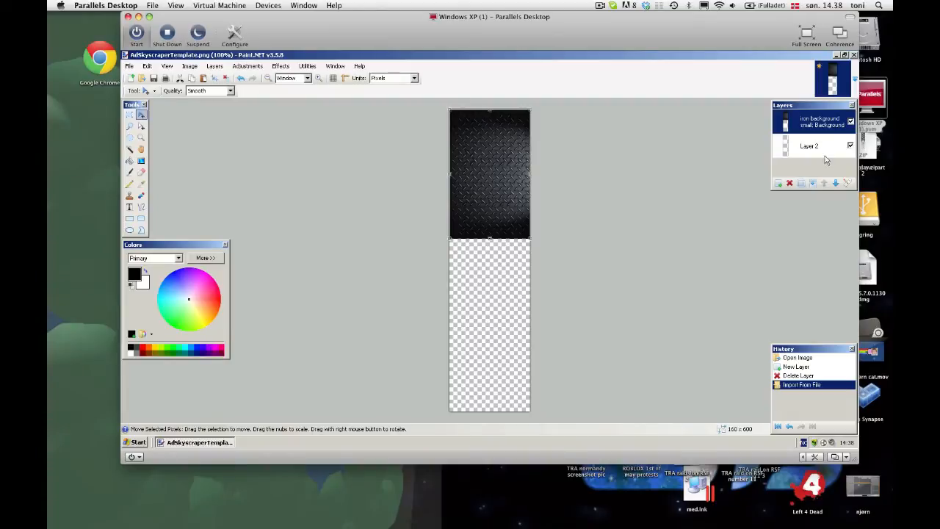
click(486, 169)
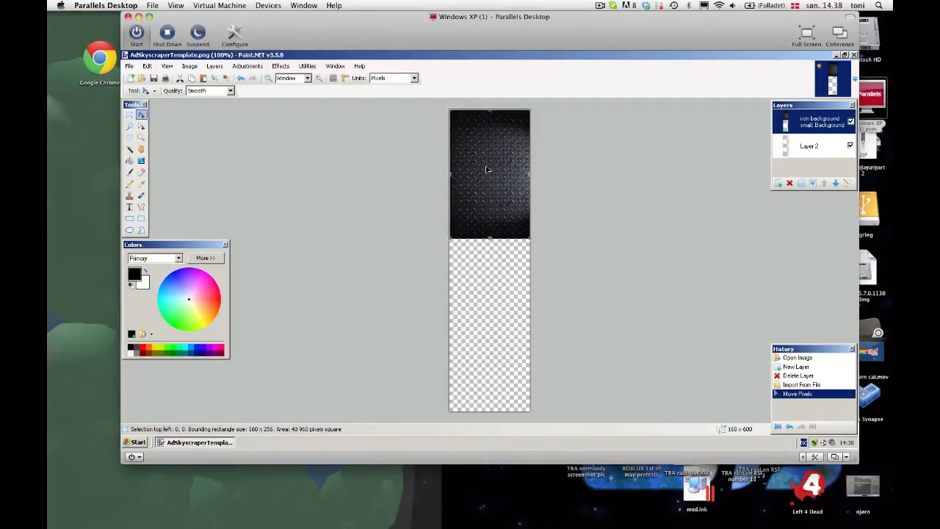
key(ctrl+v)
drag(486, 169, 492, 415)
key(ctrl+v)
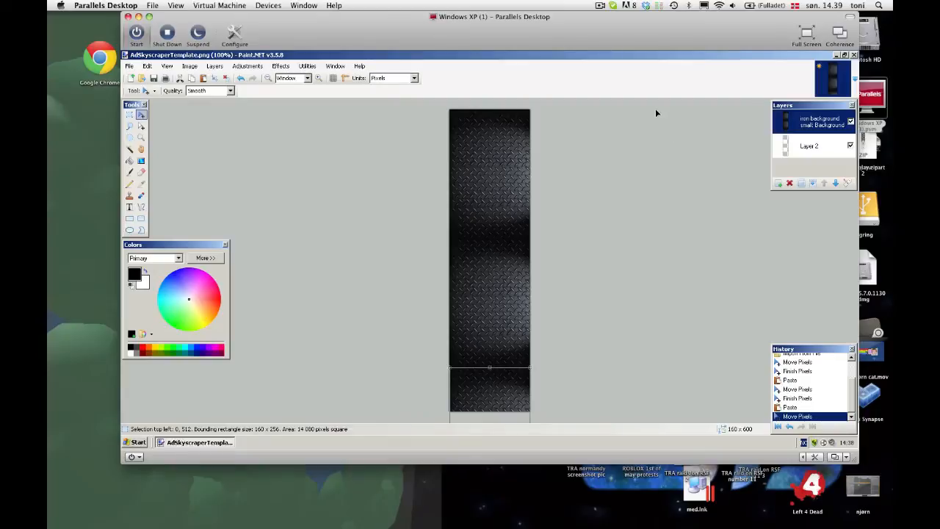
- Open the "TRA machine gun" image from the TRA advertisment tutorial folder
click(215, 66)
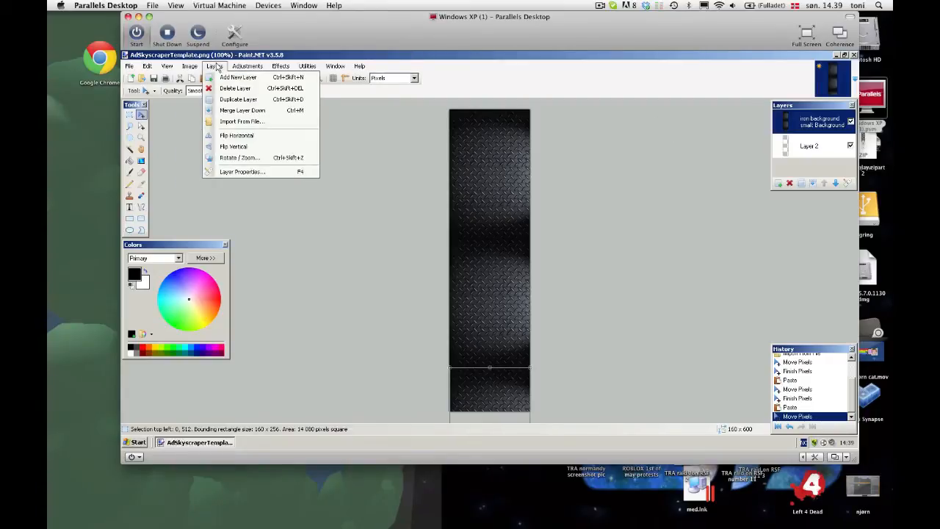
click(345, 124)
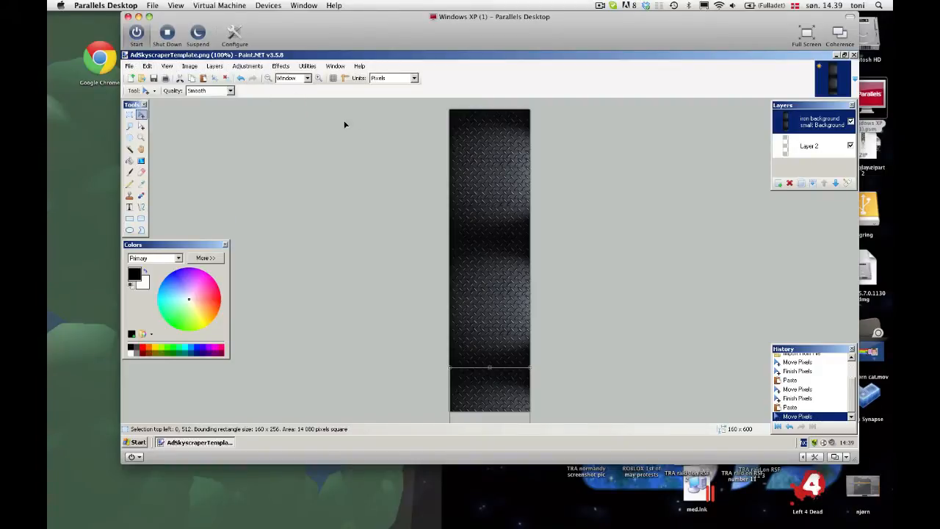
click(142, 78)
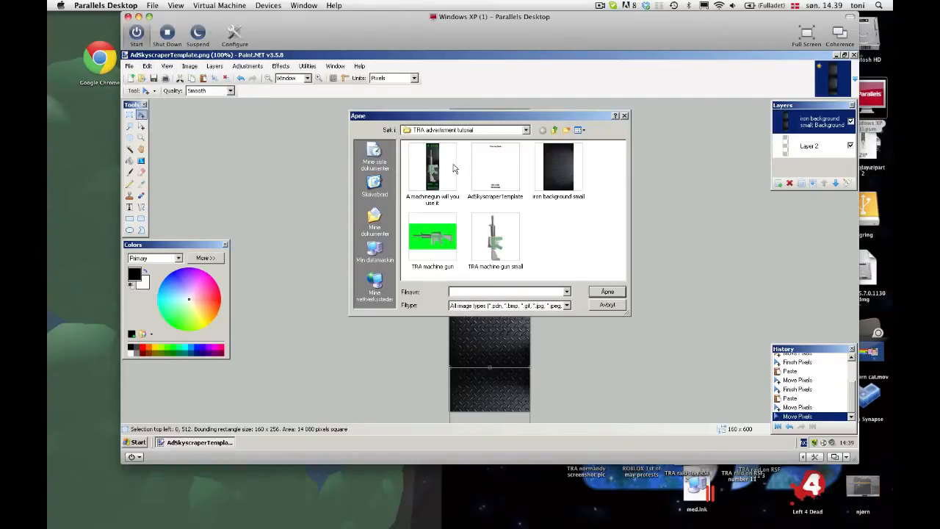
click(427, 233)
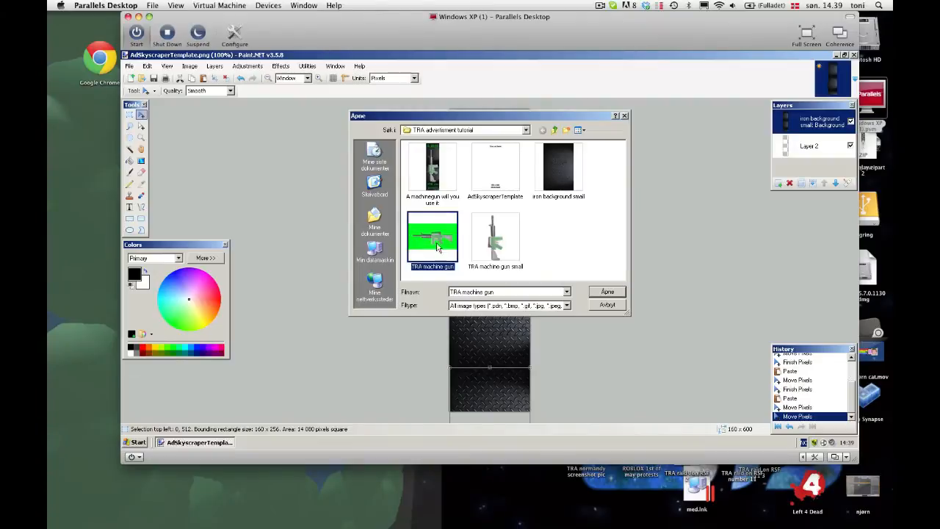
click(617, 293)
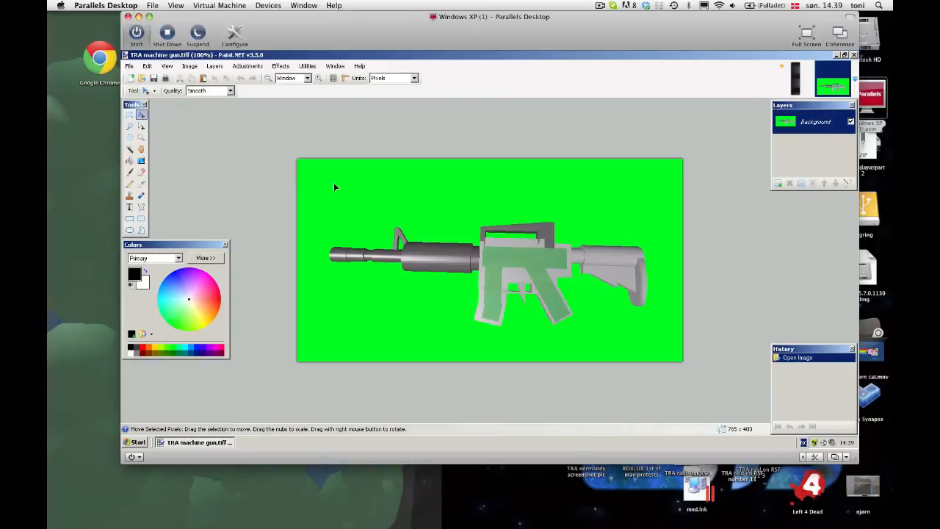
- Select the green background around the gun with the Magic Wand at 50% tolerance and cut it out
click(130, 150)
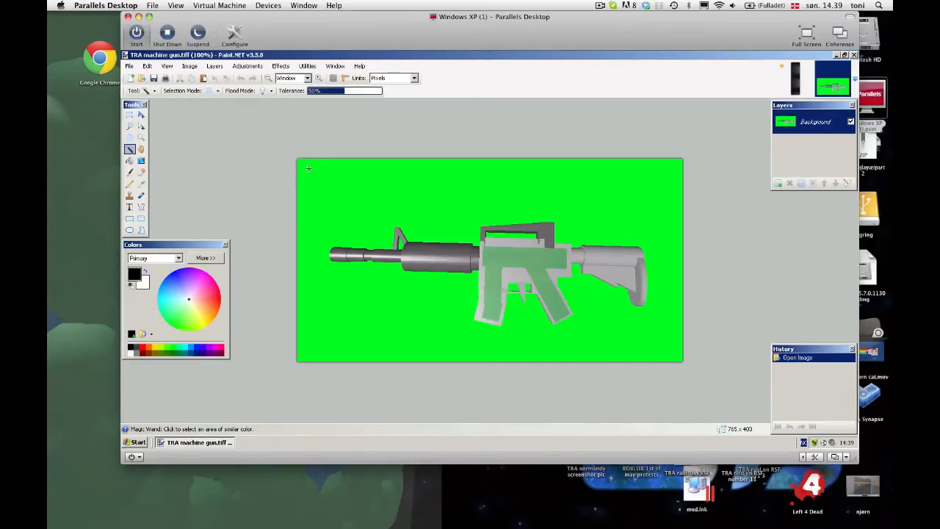
click(429, 179)
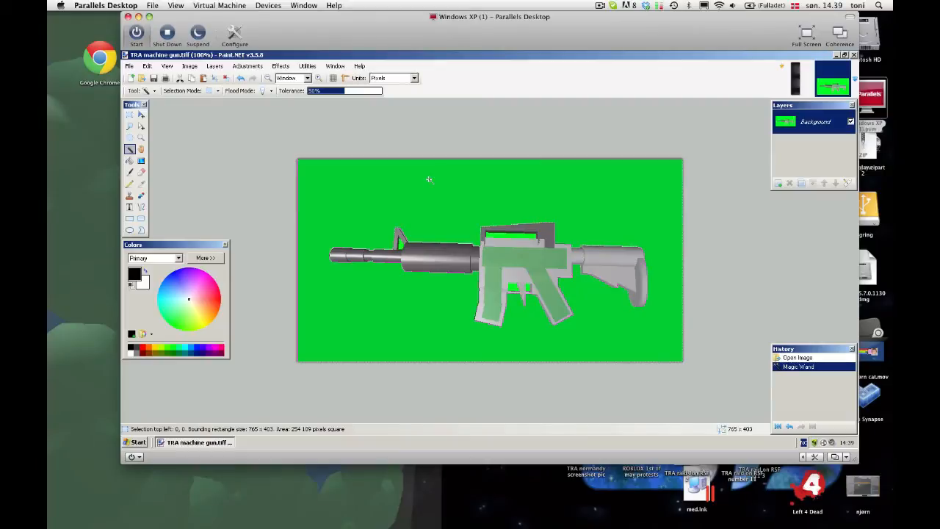
key(ctrl+x)
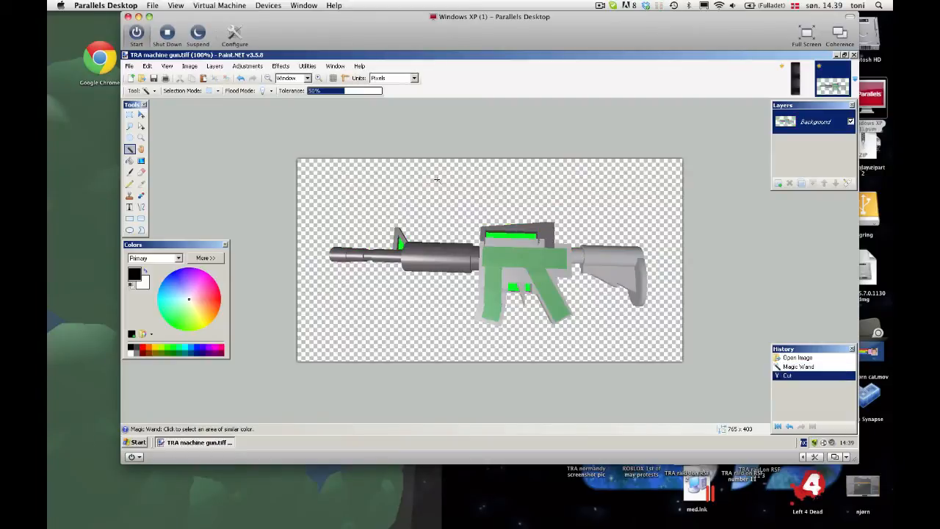
- Cut out the enclosed green patches under the carry handle, around the trigger and in the front sight with the Magic Wand
click(501, 235)
key(ctrl+x)
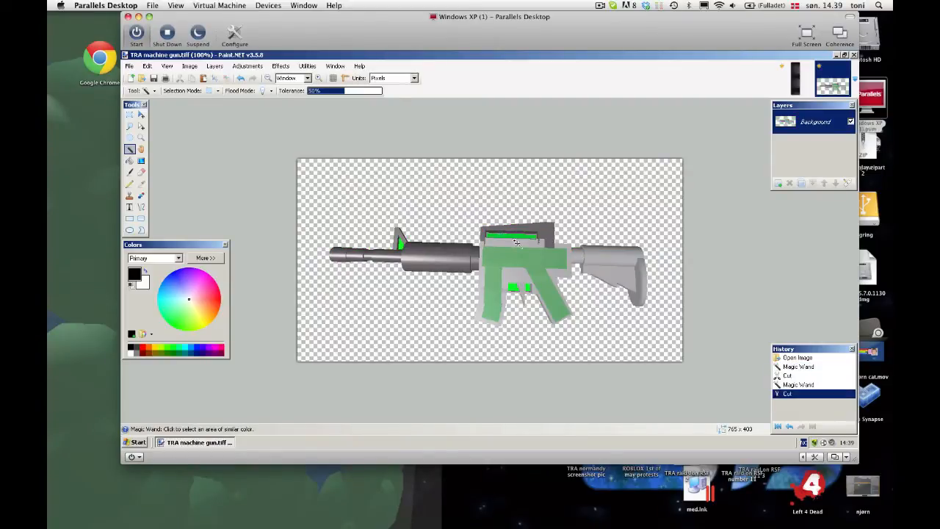
click(513, 288)
key(ctrl+x)
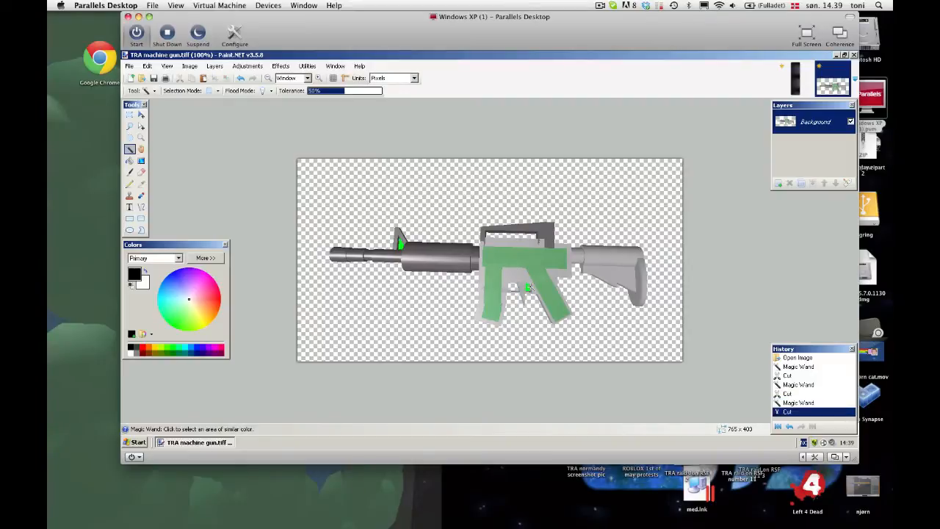
click(527, 287)
key(ctrl+x)
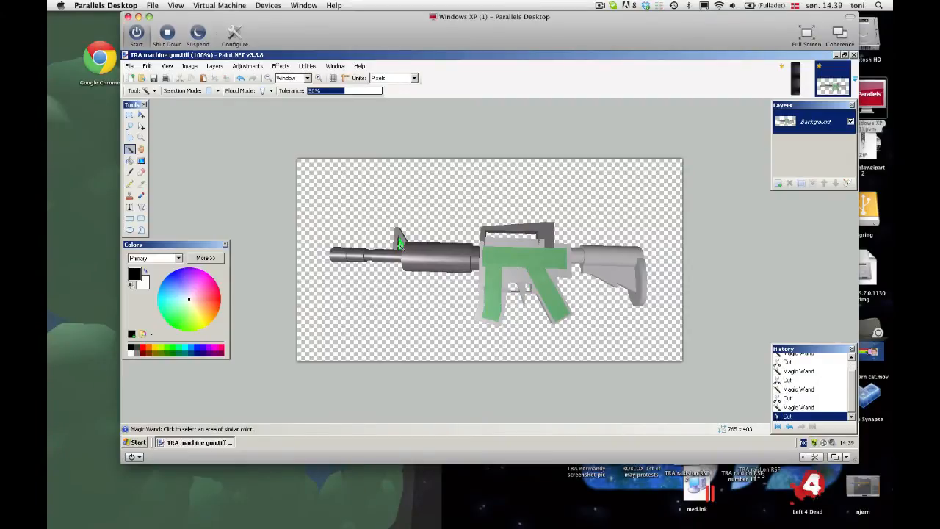
click(401, 244)
key(ctrl+x)
- Sample the barrel's grey and paint over the stray green pixels on the barrel with a Paintbrush of width 1
click(318, 78)
click(319, 79)
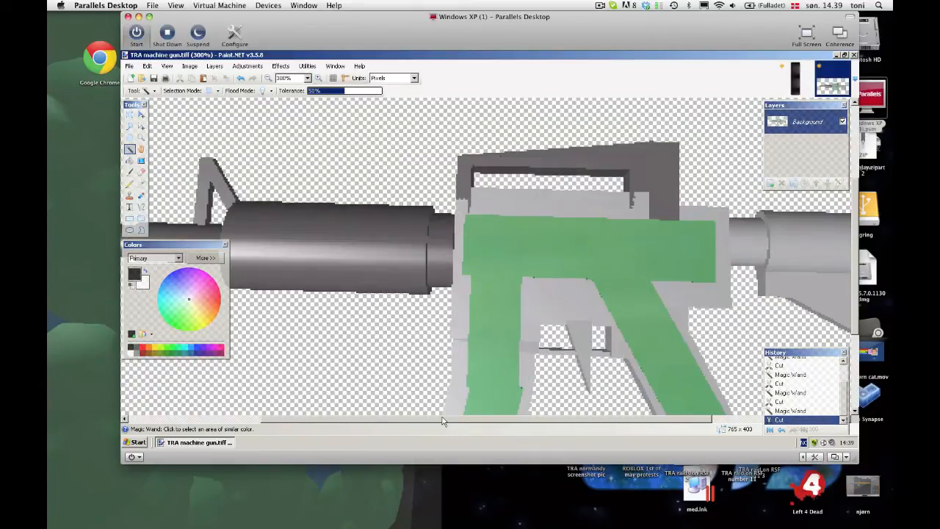
scroll(304, 419, left, 5)
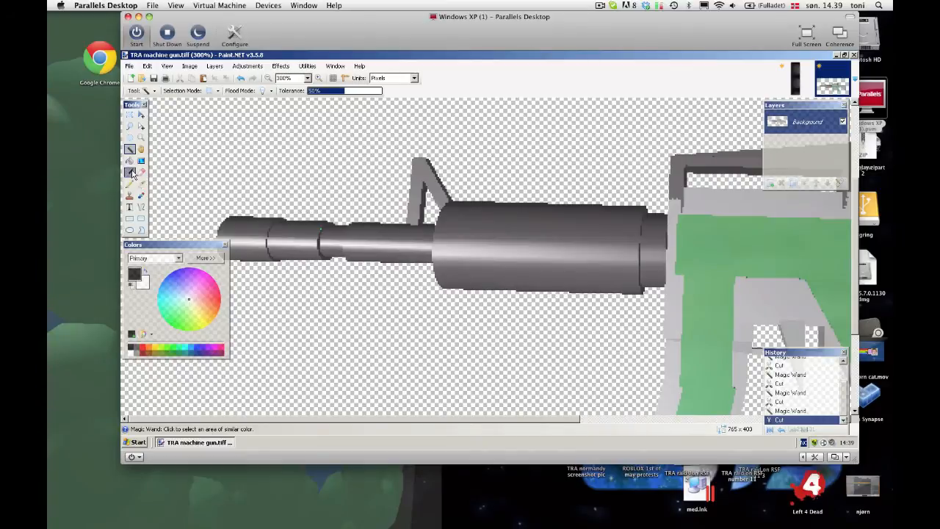
click(131, 171)
click(141, 183)
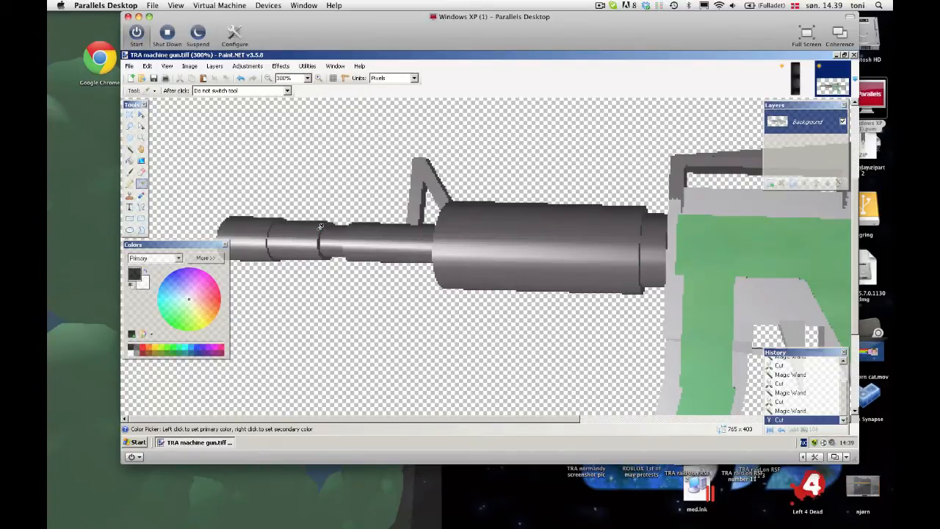
click(320, 226)
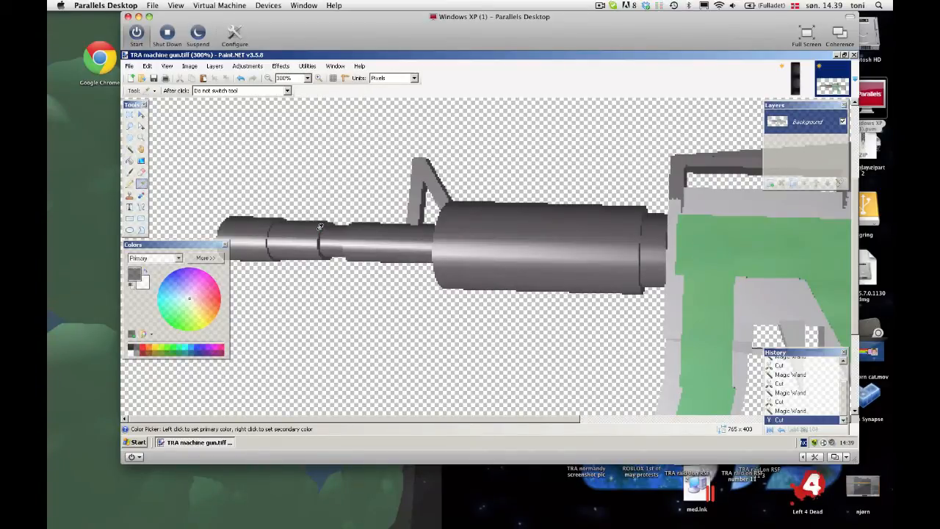
click(131, 172)
click(224, 90)
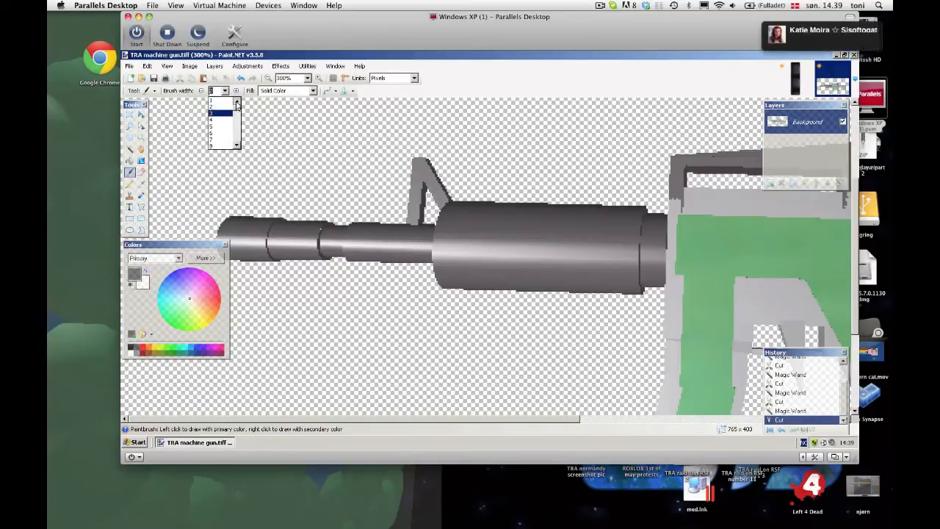
click(225, 99)
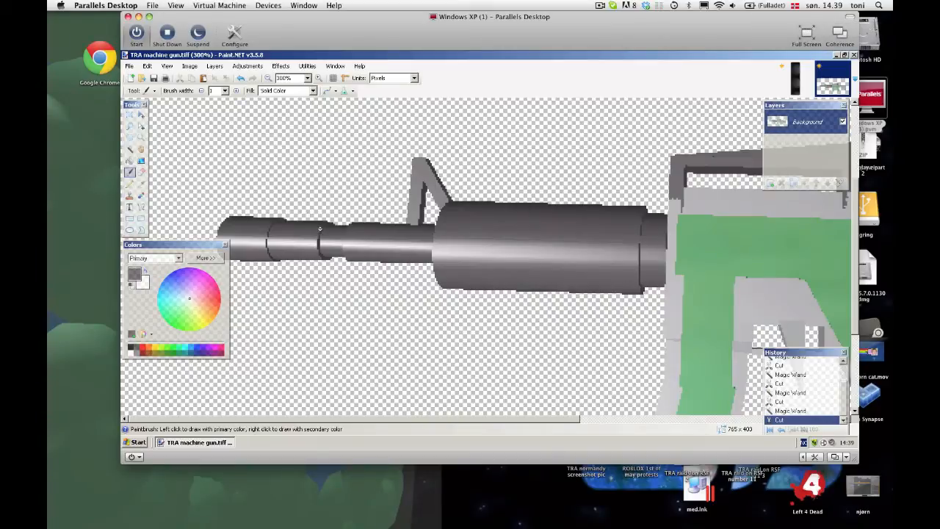
click(319, 228)
drag(320, 229, 325, 228)
click(320, 229)
click(322, 229)
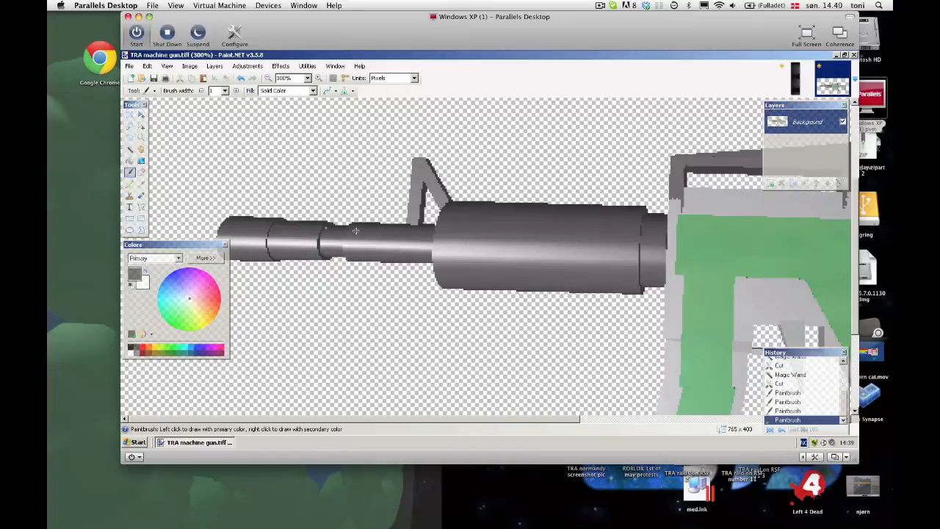
- Sample the receiver's light grey and paint over the jagged dark marks below the rear of the carry handle
click(270, 79)
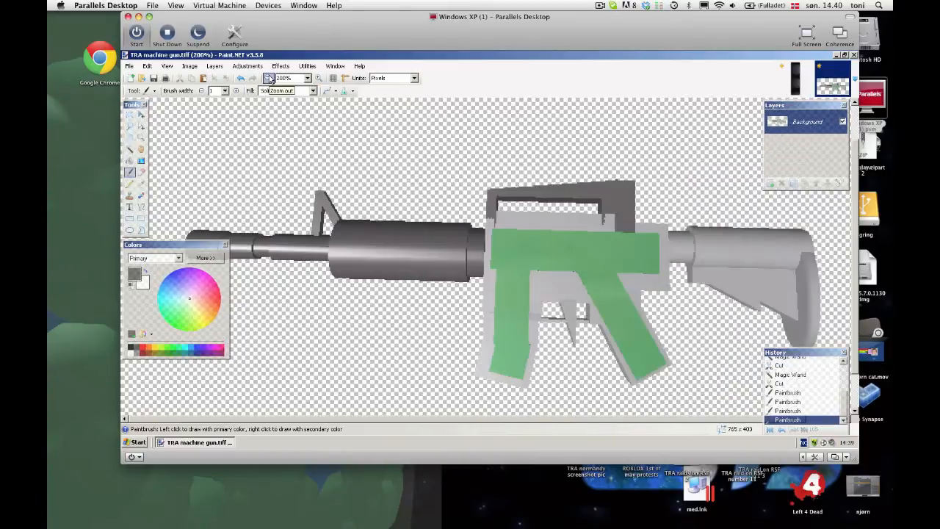
click(270, 79)
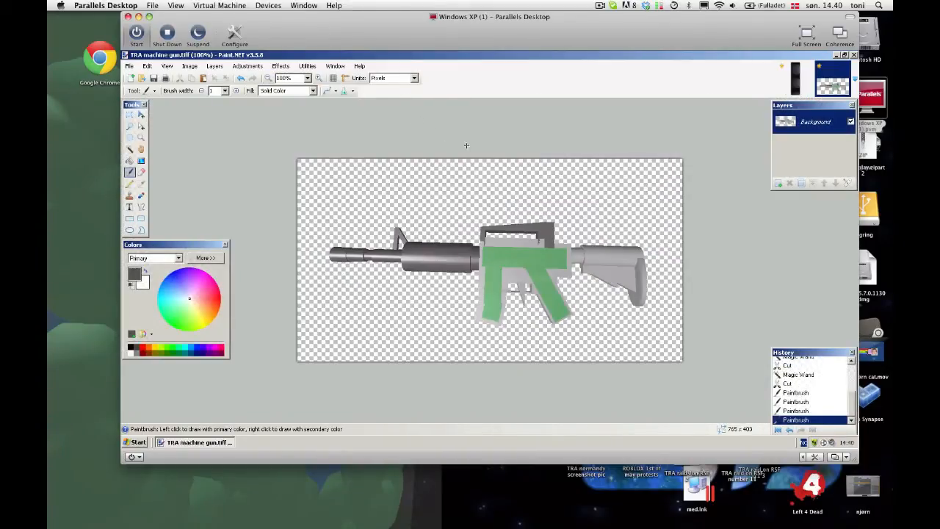
click(319, 79)
click(319, 79)
click(318, 78)
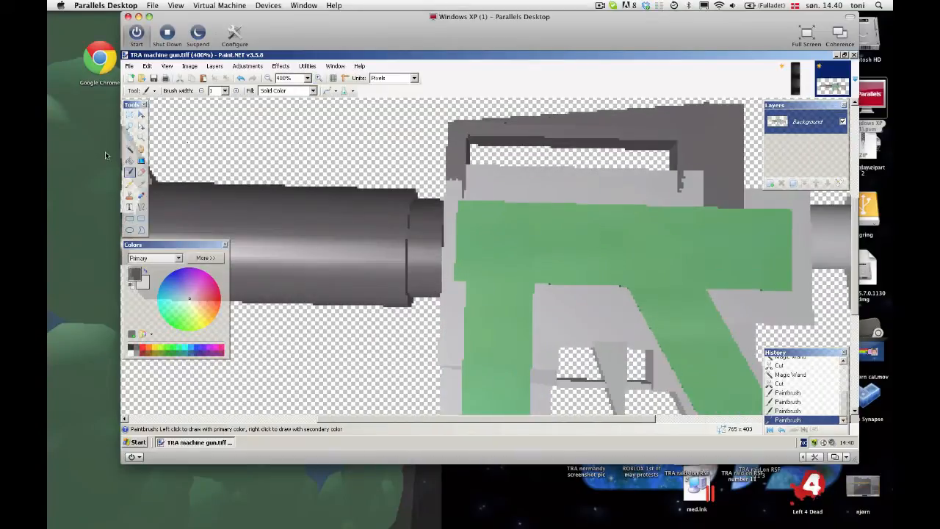
click(142, 184)
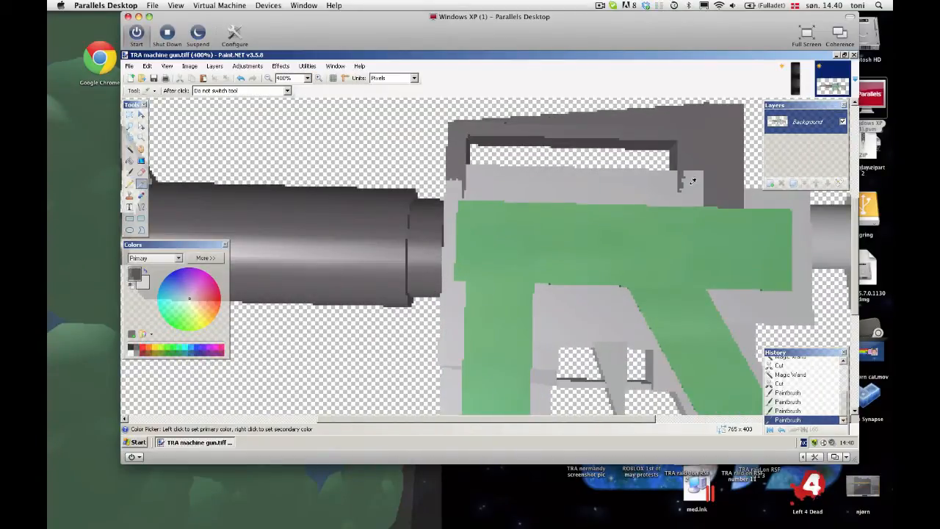
click(692, 181)
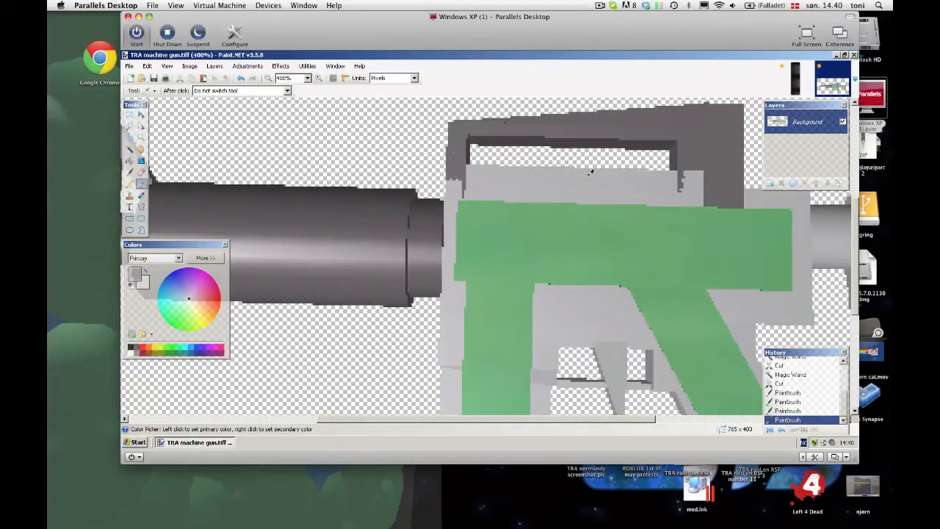
click(130, 171)
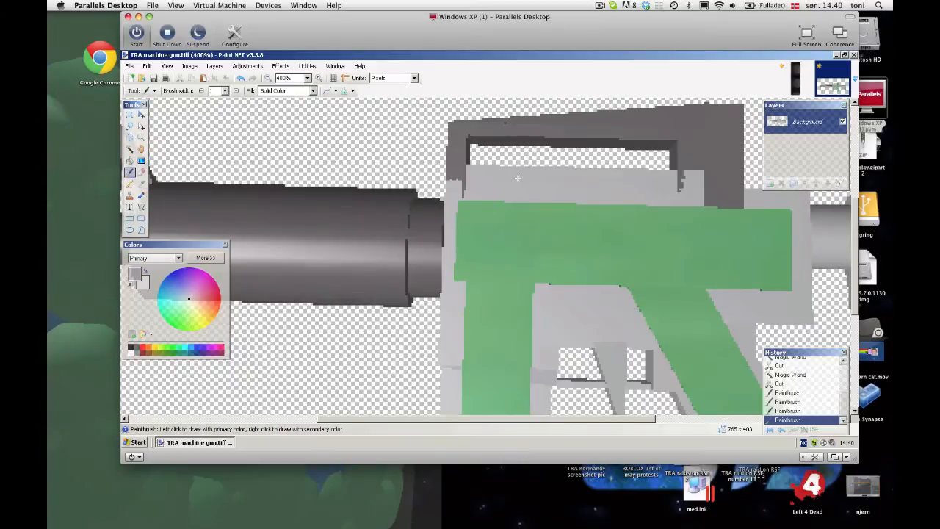
click(678, 172)
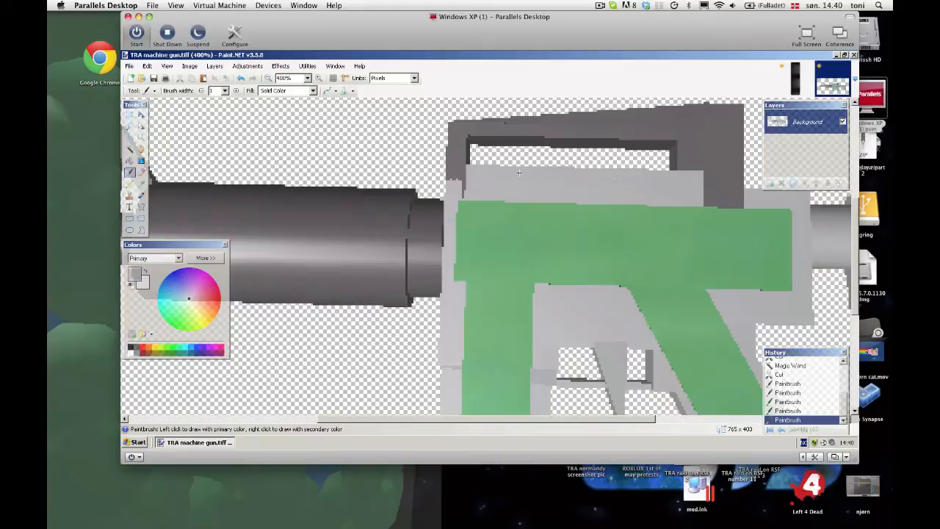
- Touch up the edge at the front foot of the carry handle with light grey using the Paintbrush
click(141, 183)
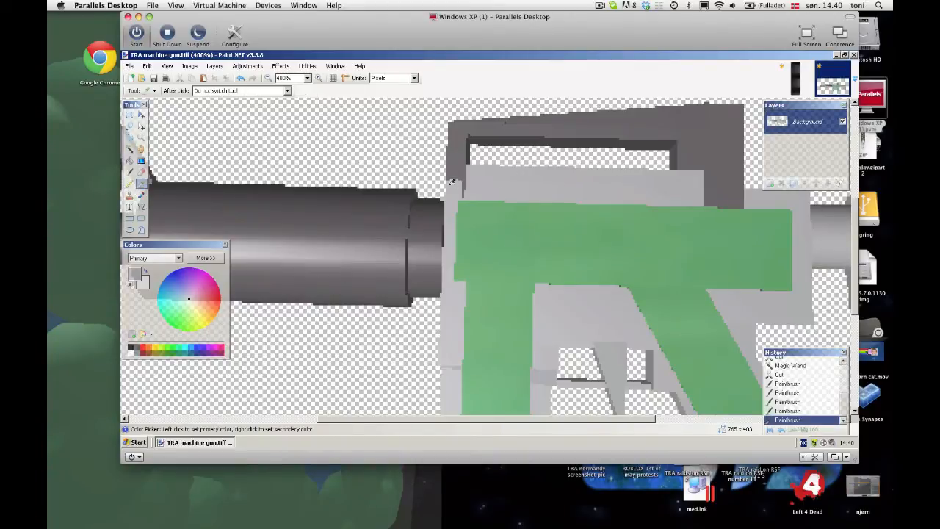
click(130, 172)
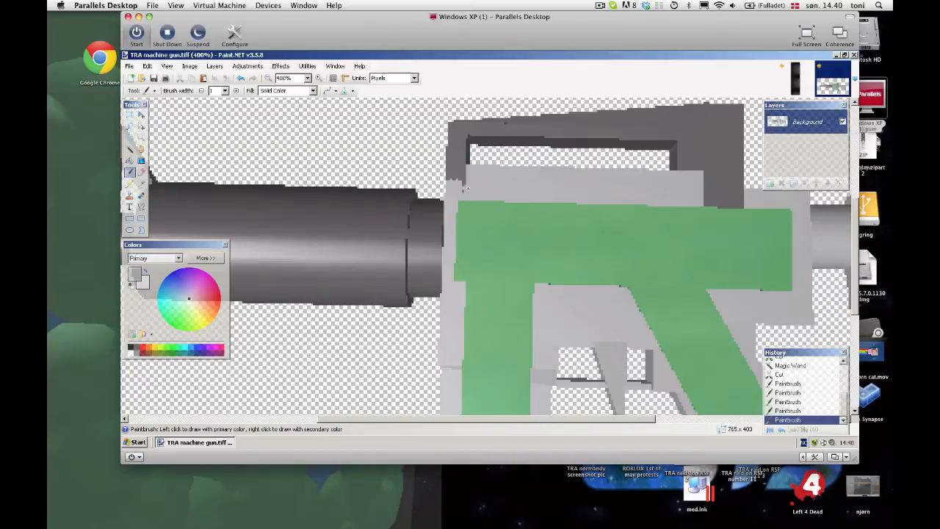
drag(454, 180, 449, 178)
- Select the whole gun with a rectangular selection of about 643 x 244 pixels
click(268, 79)
click(268, 79)
click(268, 78)
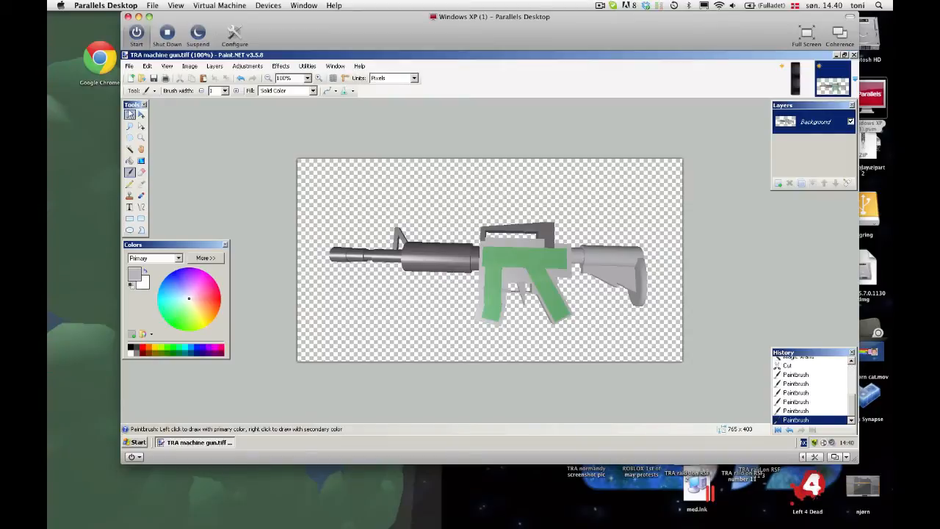
click(129, 115)
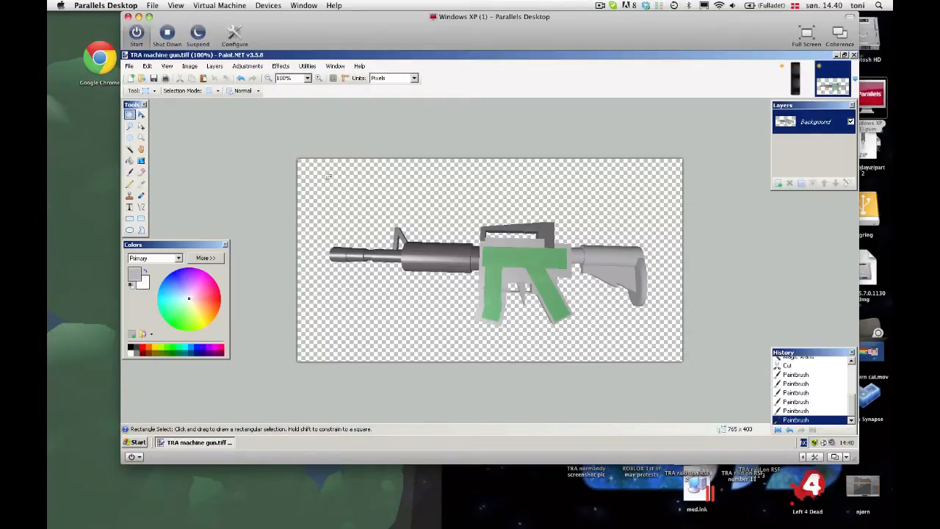
drag(322, 172, 460, 241)
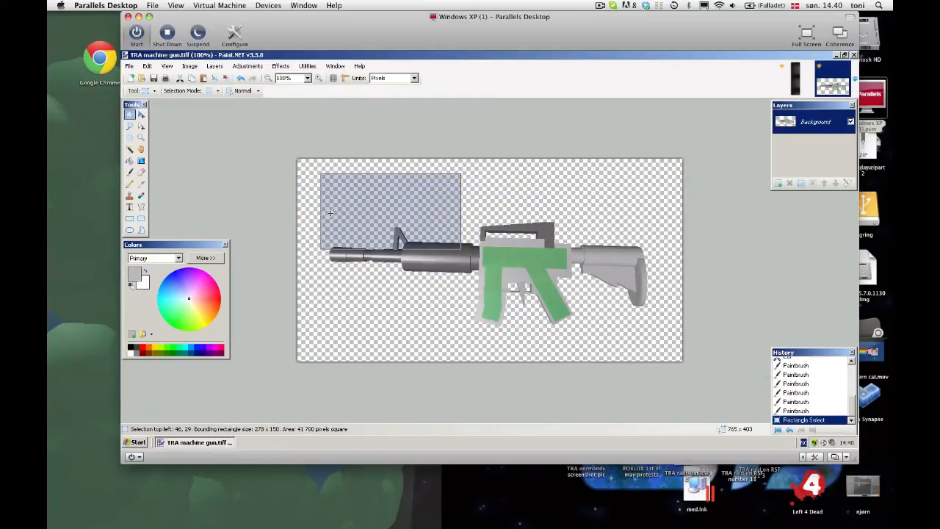
drag(329, 211, 653, 333)
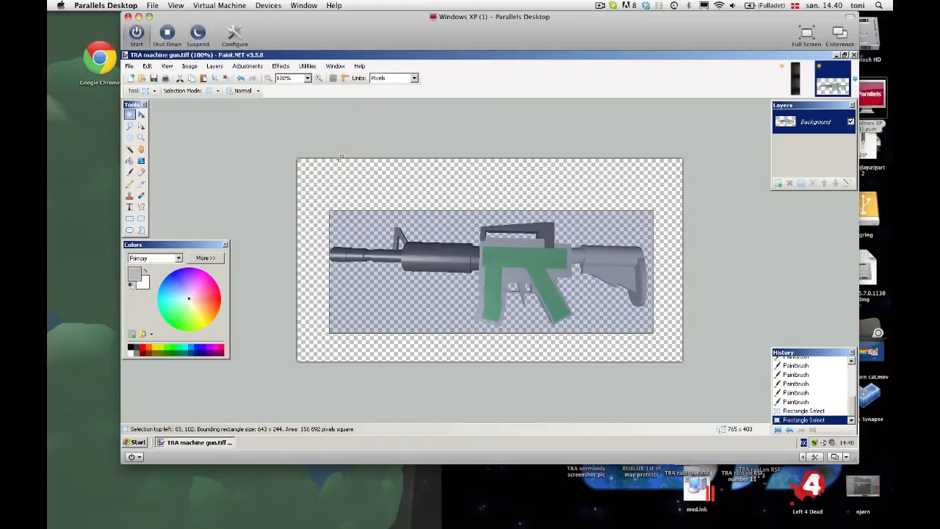
- Crop the gun image to the selection and rotate it 90° clockwise
click(189, 66)
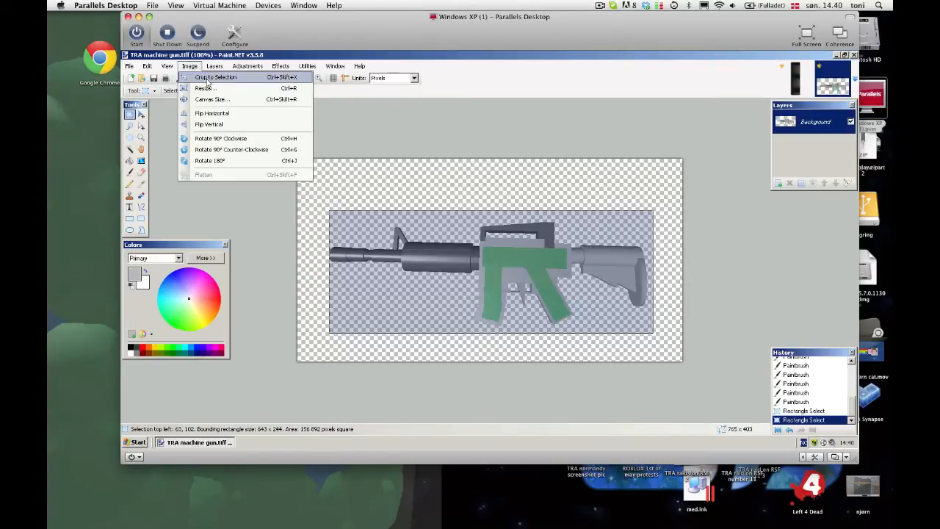
click(211, 78)
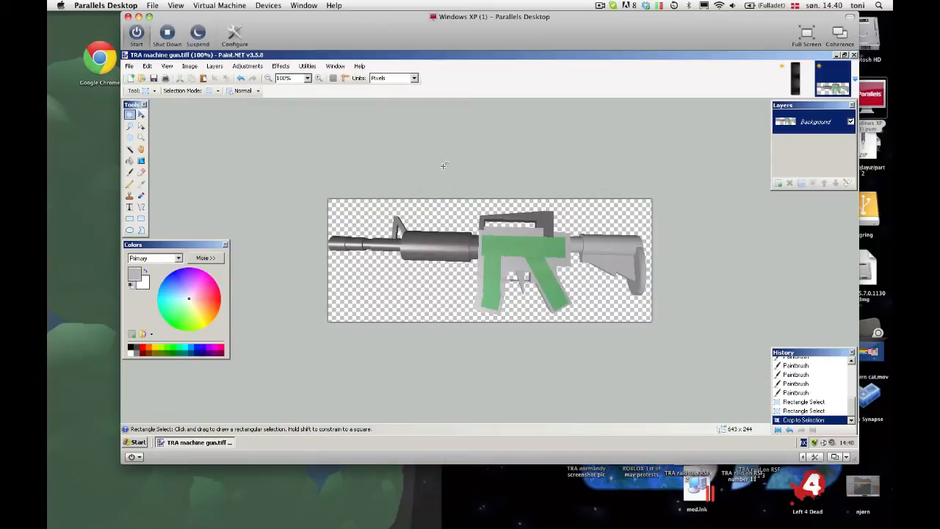
click(796, 80)
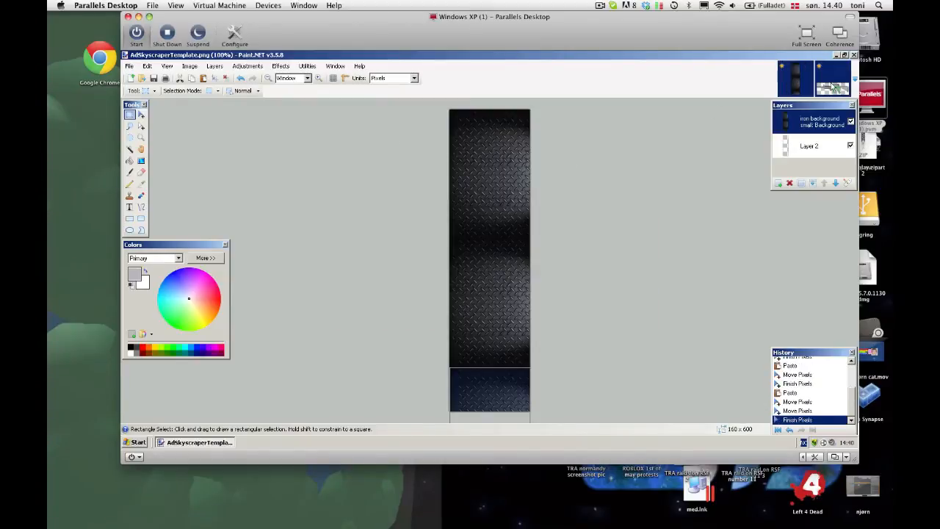
click(831, 86)
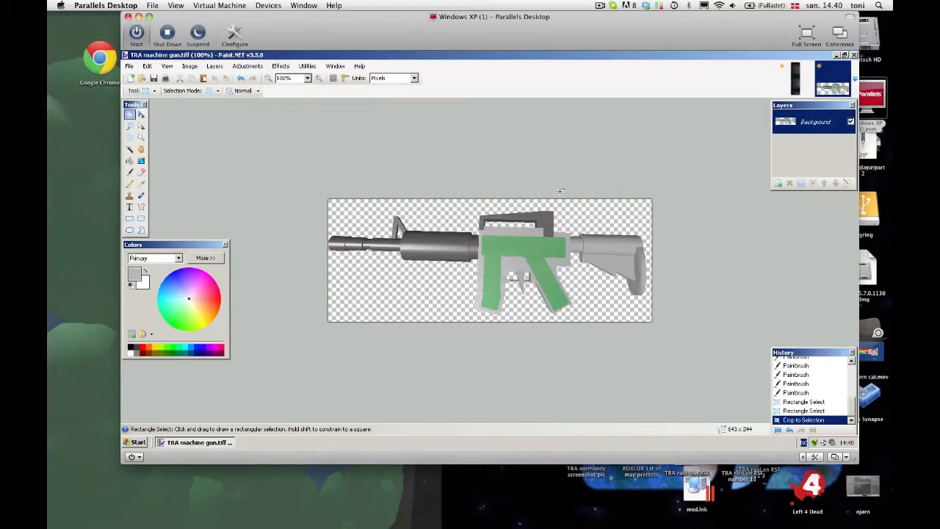
click(190, 66)
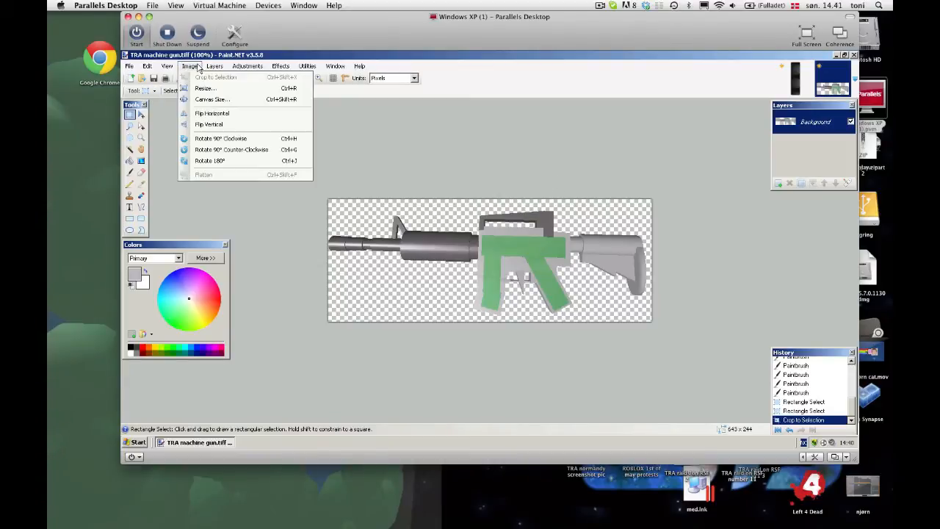
click(221, 138)
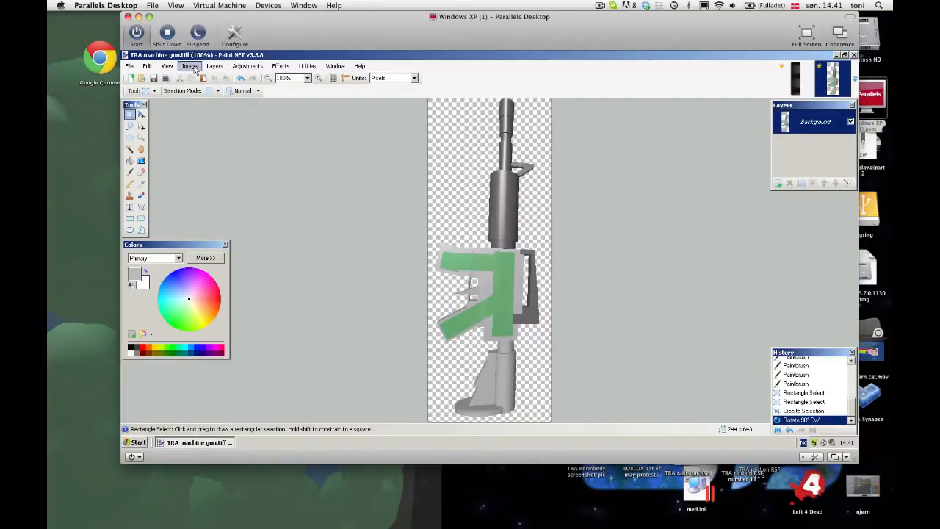
- Resize the upright gun image to a width of 160 pixels with the aspect ratio maintained, matching the ad template's width
click(795, 77)
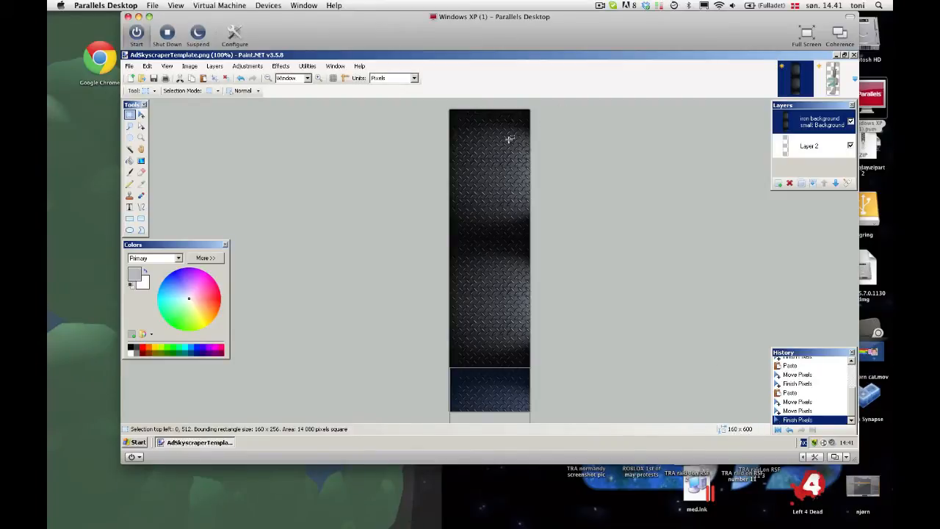
click(221, 69)
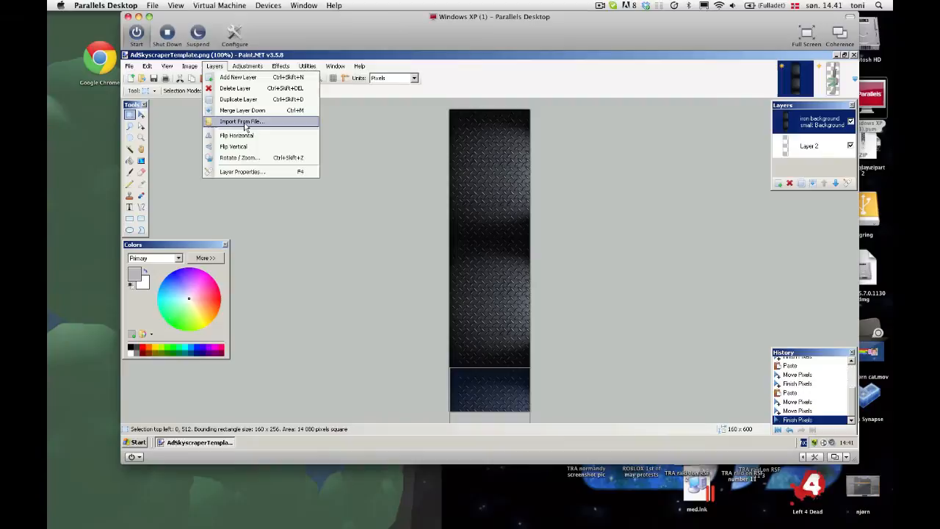
click(219, 69)
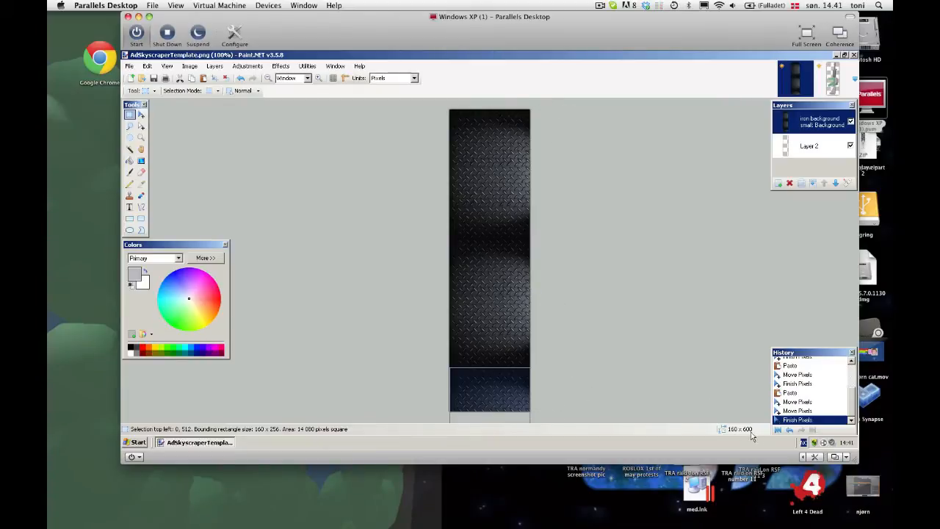
click(832, 77)
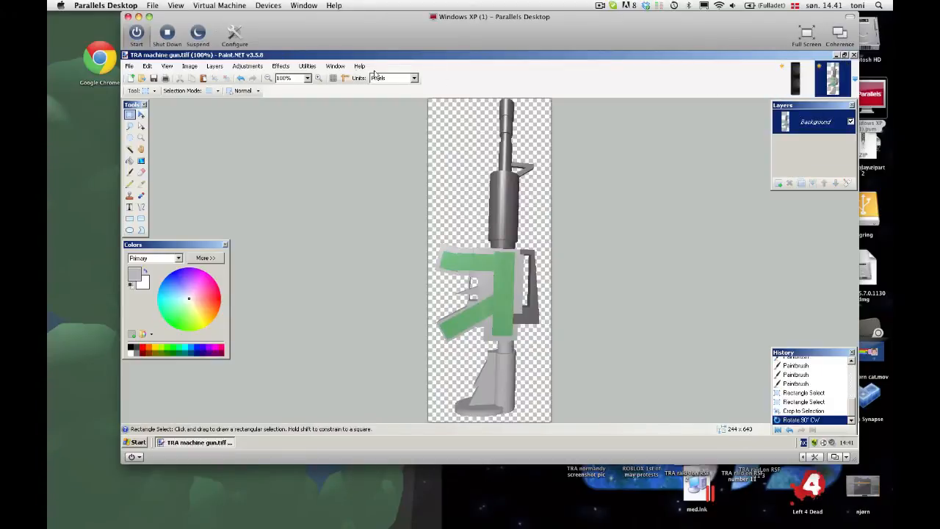
click(190, 68)
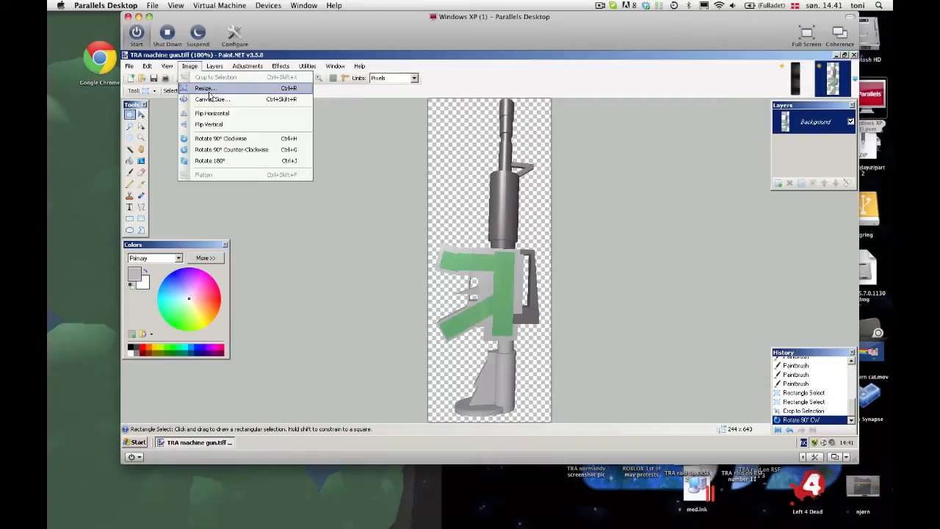
click(206, 88)
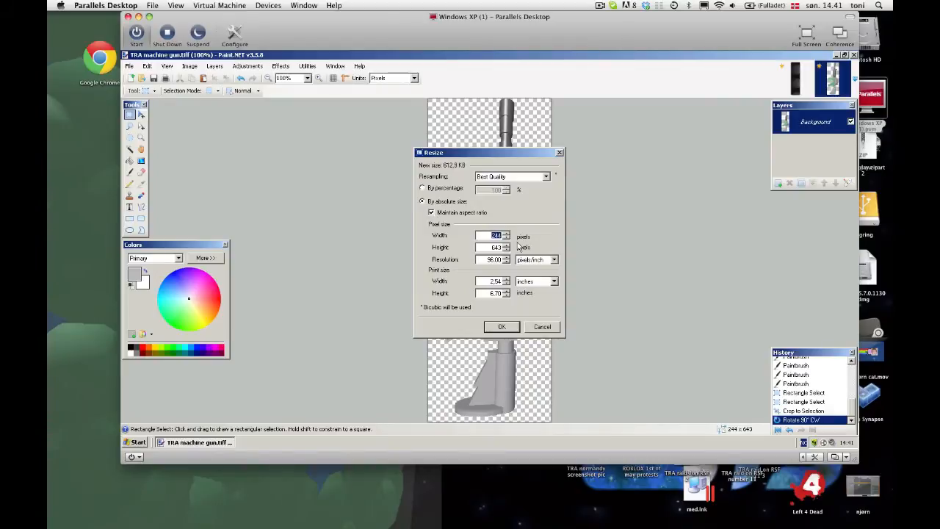
text(160)
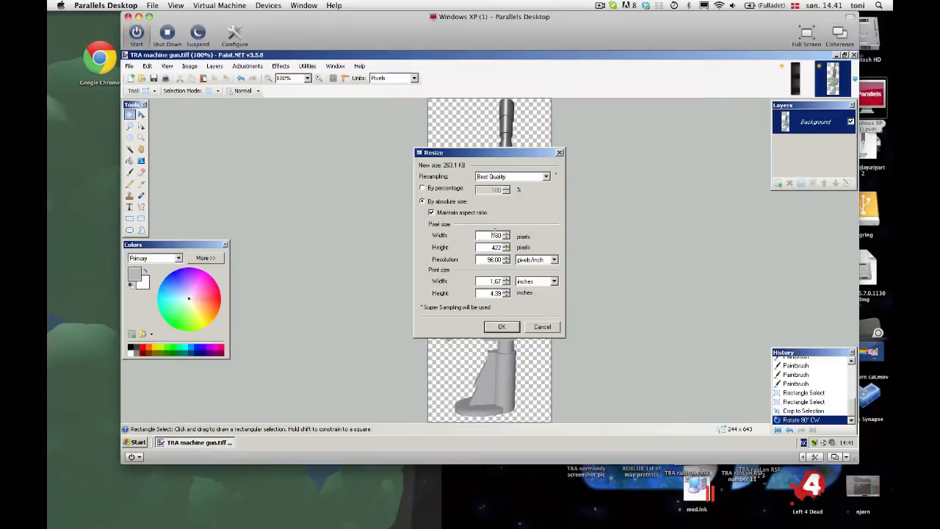
click(503, 326)
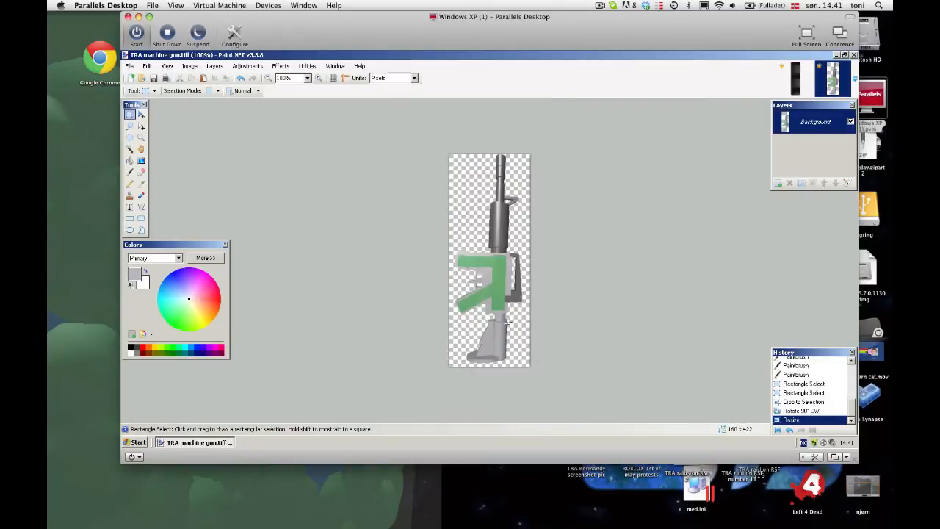
click(796, 80)
click(829, 83)
click(131, 66)
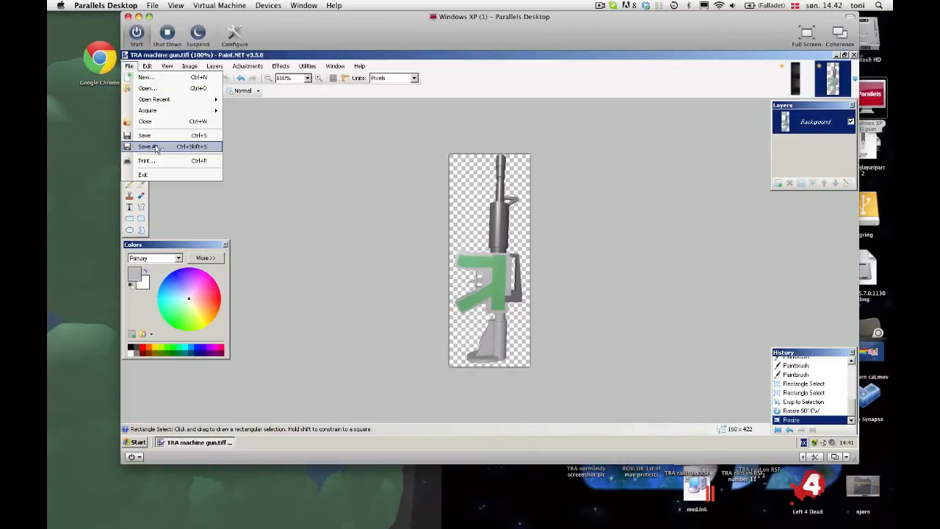
click(197, 149)
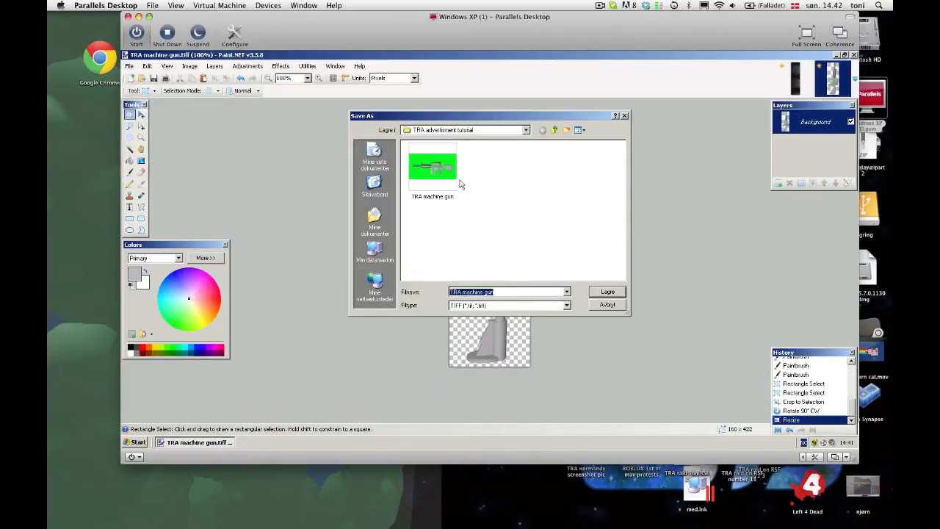
click(607, 305)
- Import the file "TRA machine gun small" as a new layer in the AdSkyscraperTemplate image
click(788, 75)
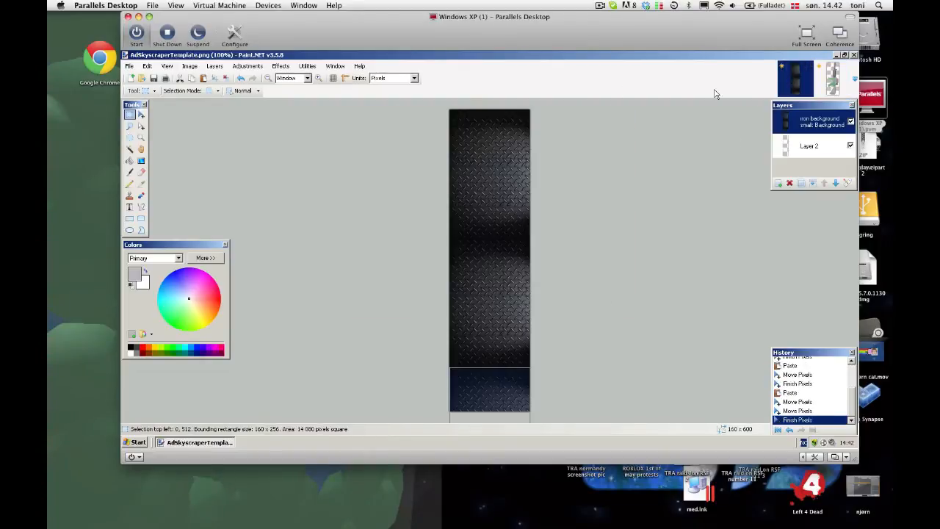
click(215, 65)
click(249, 122)
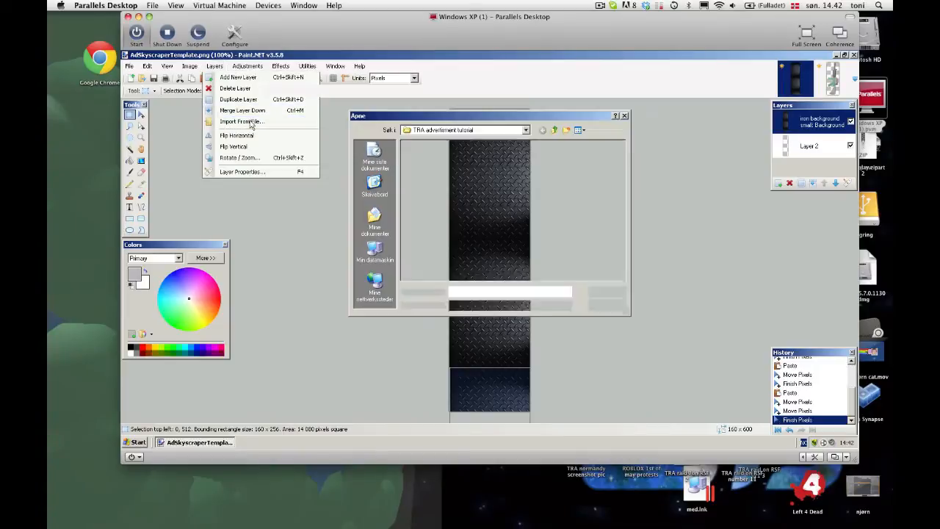
click(504, 234)
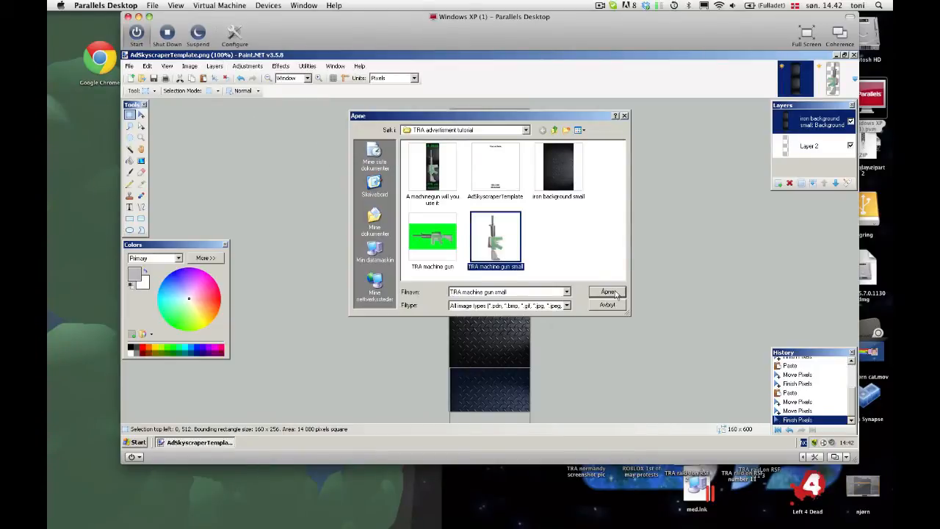
click(614, 292)
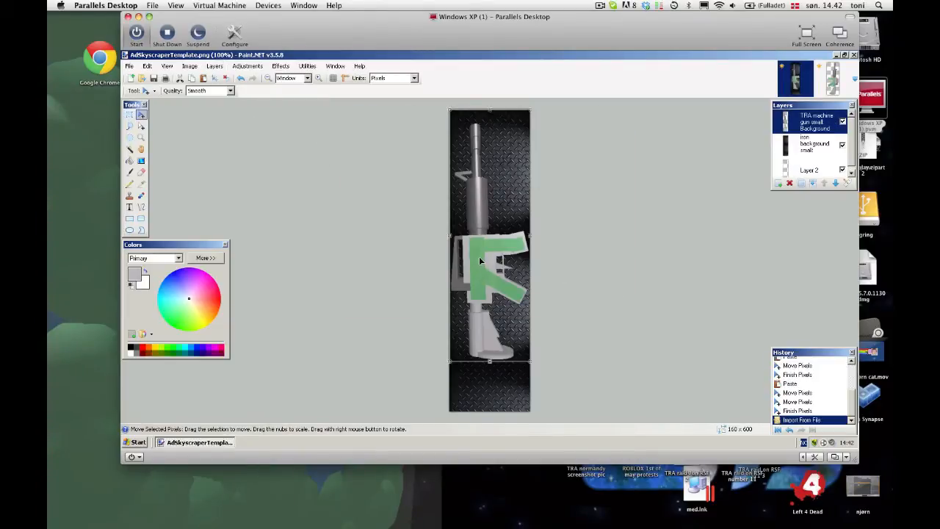
- Move the imported gun slightly down the ad and adjust its rotation so it stands upright
drag(481, 260, 481, 259)
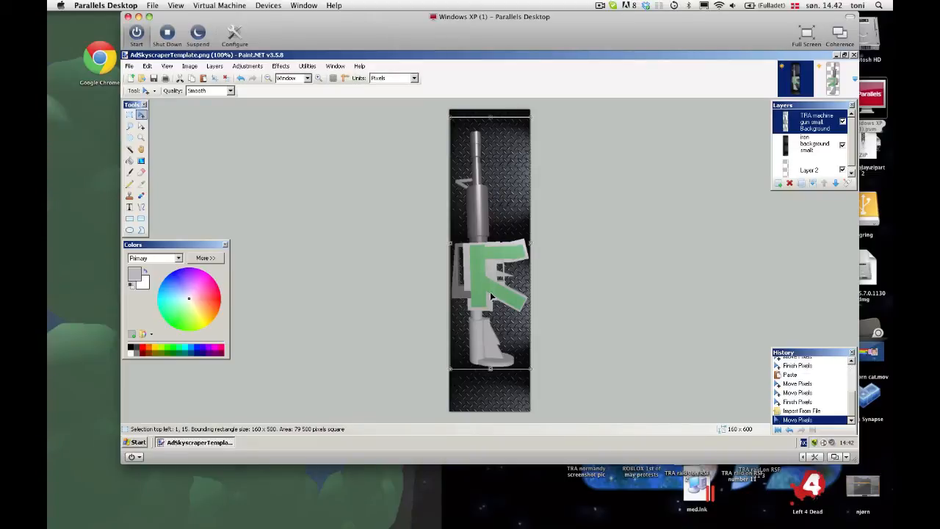
drag(484, 319, 482, 316)
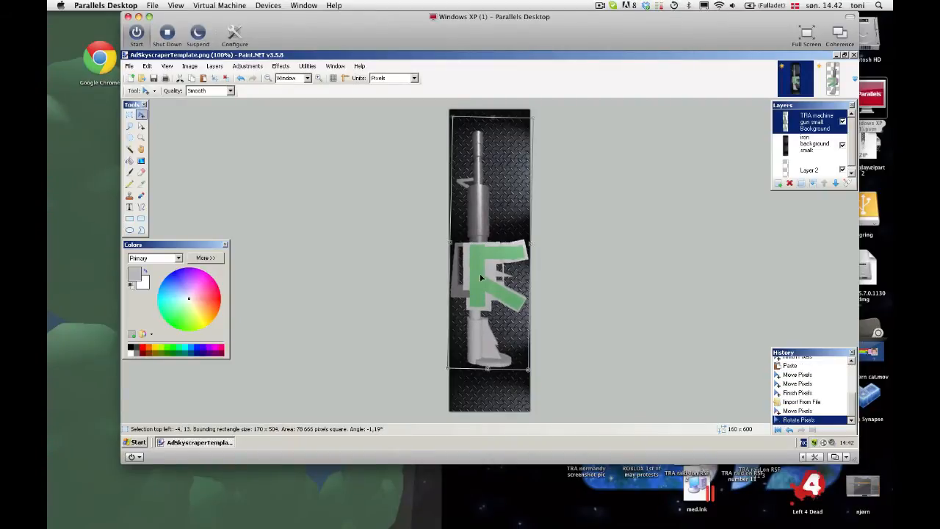
mouse_move(485, 275)
mouse_down()
mouse_move(489, 295)
mouse_move(487, 275)
mouse_up()
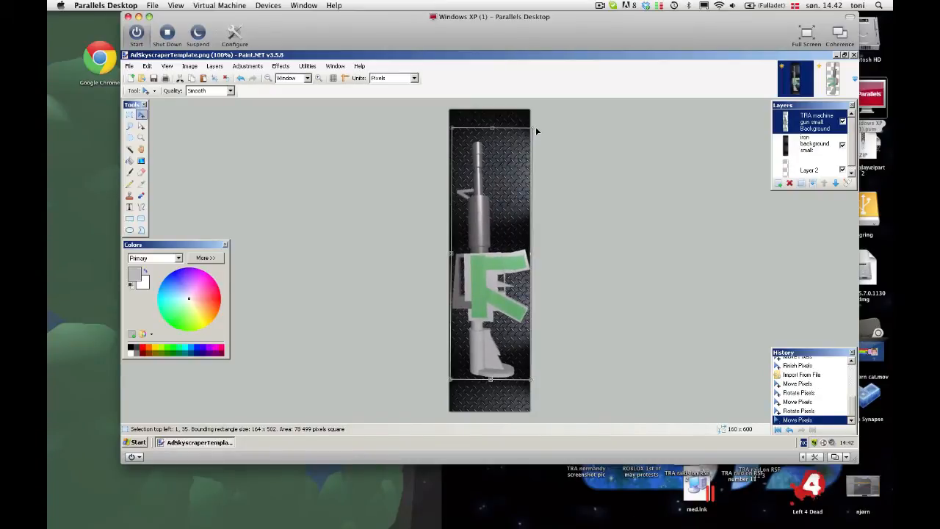
- Scale the gun down to about 141 x 431 pixels and position it in the middle of the iron background
drag(535, 130, 506, 137)
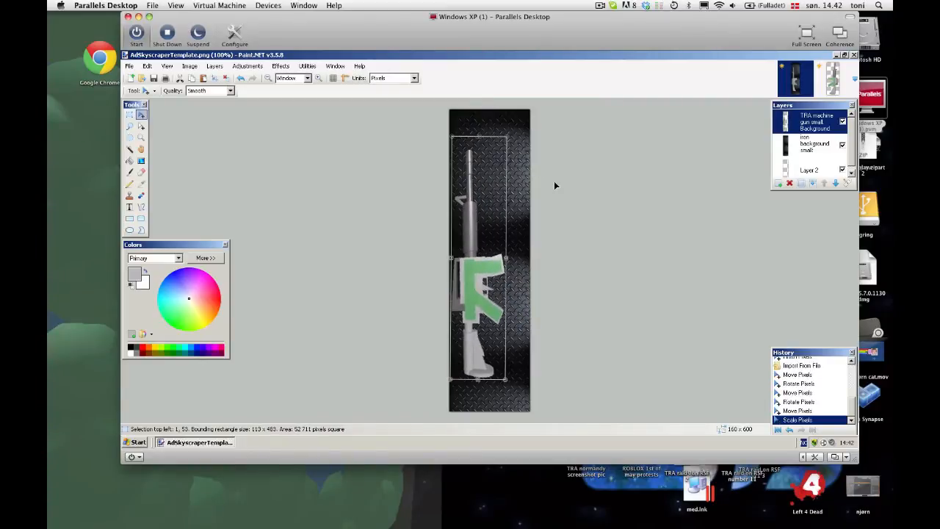
key(ctrl+z)
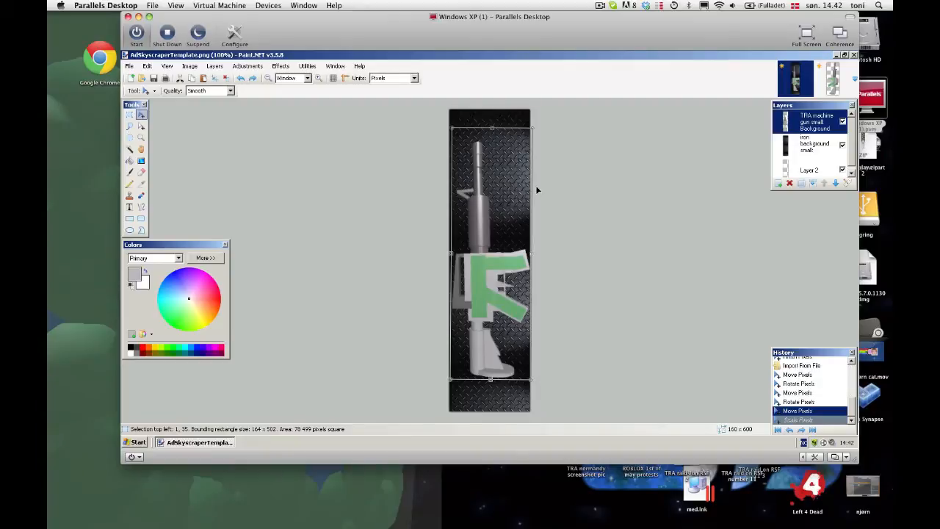
drag(533, 126, 521, 145)
drag(471, 271, 474, 249)
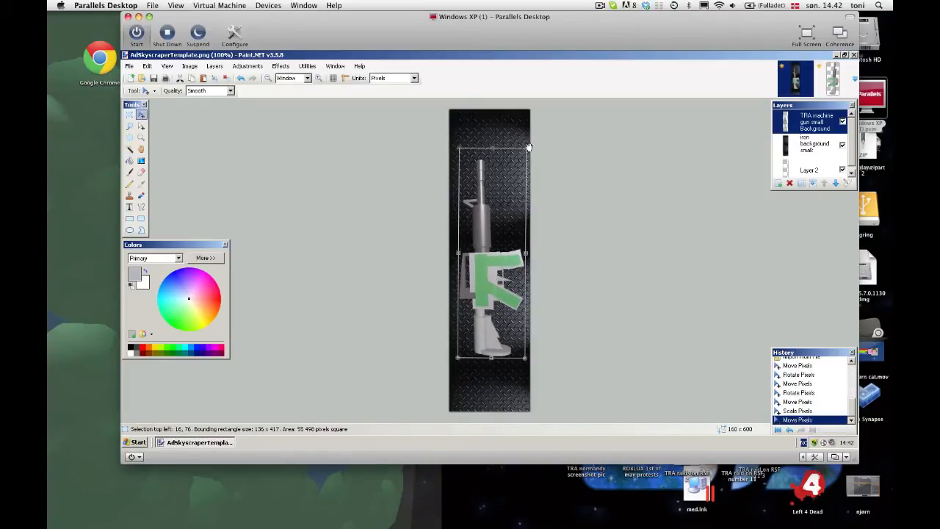
mouse_move(528, 147)
mouse_down()
mouse_move(537, 144)
mouse_move(529, 149)
mouse_up()
drag(492, 268, 488, 269)
drag(531, 145, 533, 141)
drag(478, 258, 481, 262)
click(571, 512)
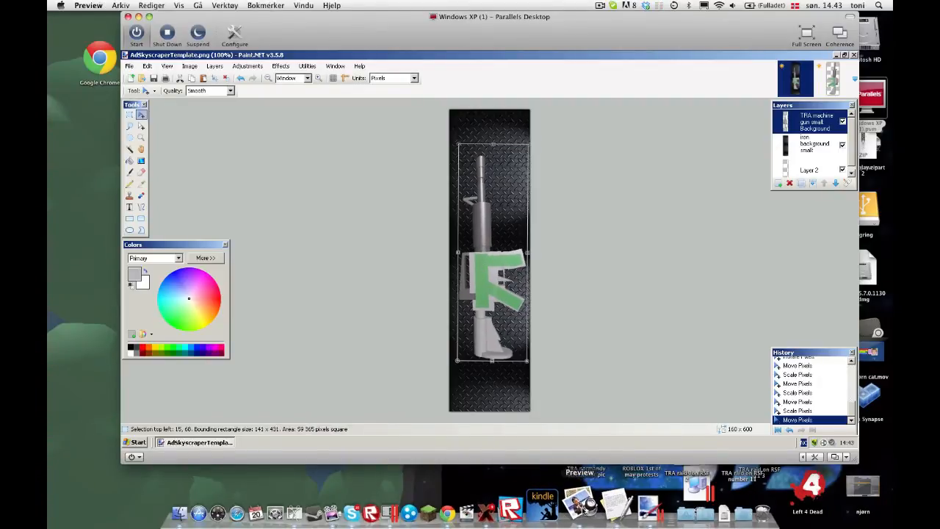
mouse_move(562, 523)
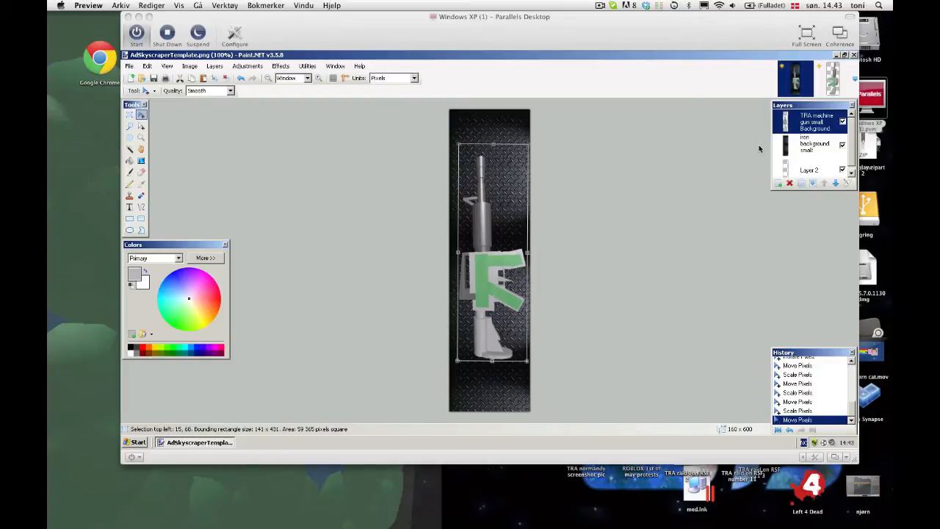
- Add a new layer above the gun layer and select the whole 160 x 600 canvas with Rectangle Select
click(779, 183)
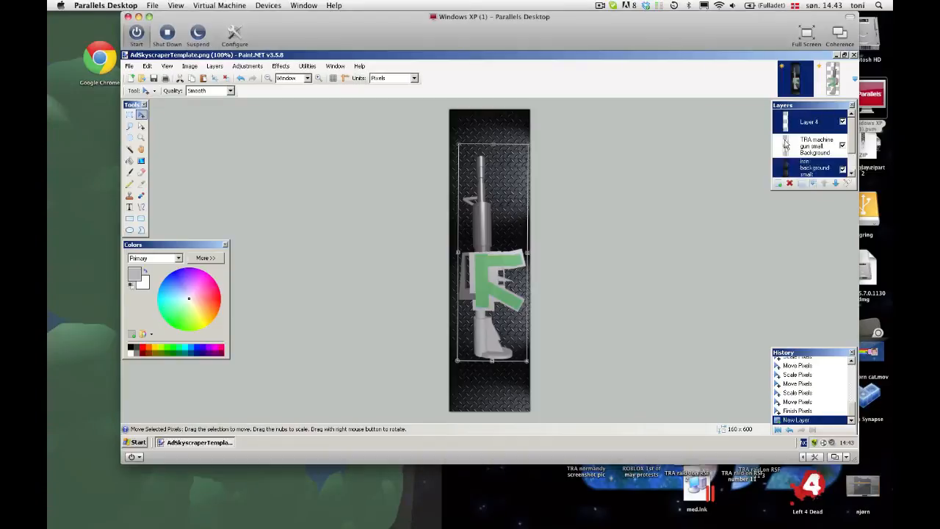
click(130, 115)
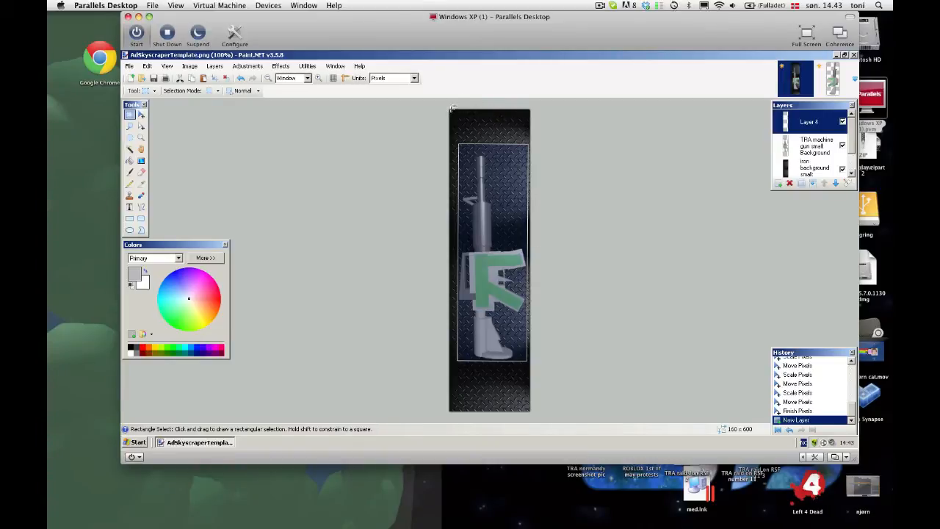
drag(448, 105, 559, 458)
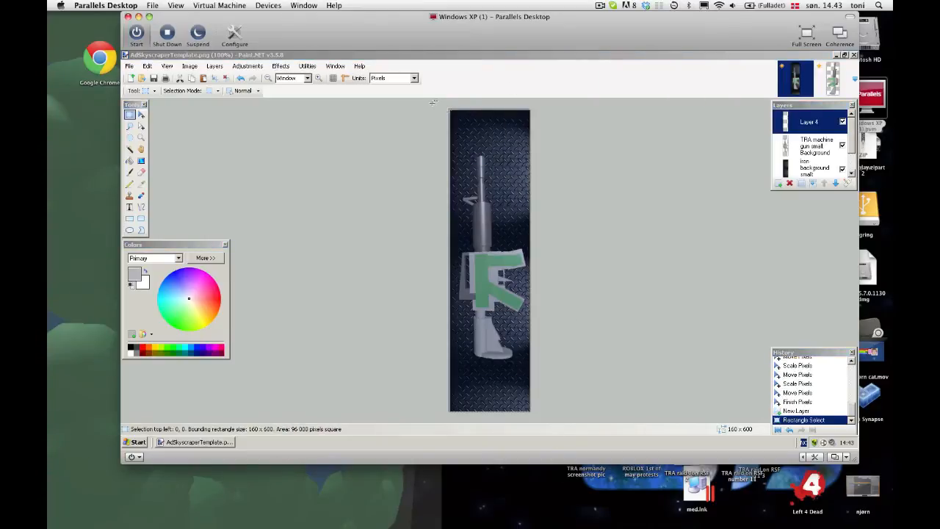
- Select an area of about 144 x 328 pixels over the gun and try adding the text "TRA M16" above that selection
mouse_move(457, 147)
mouse_down()
mouse_move(533, 338)
mouse_move(532, 311)
mouse_up()
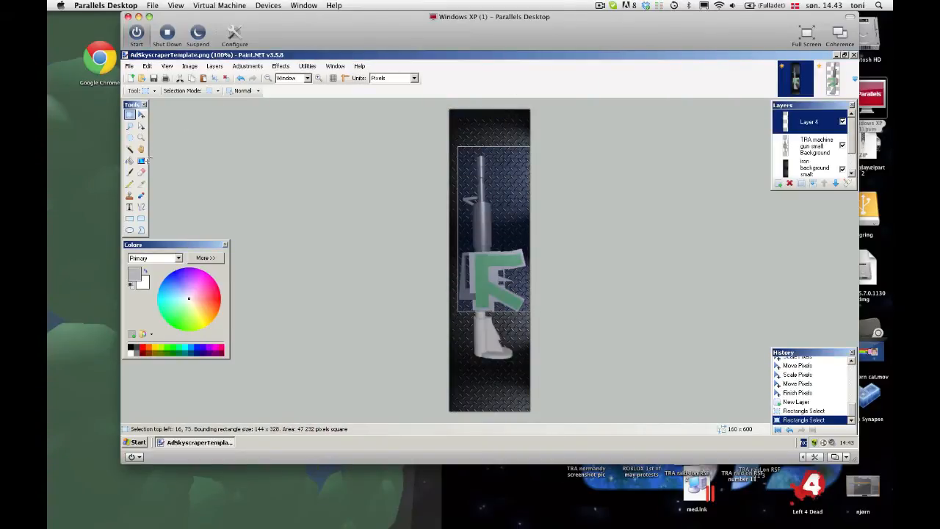
click(130, 208)
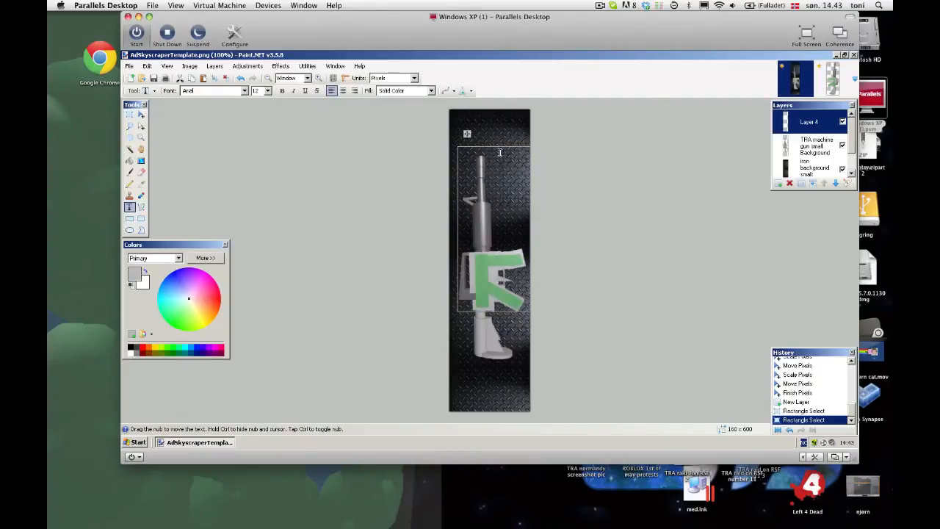
text(TRA M16)
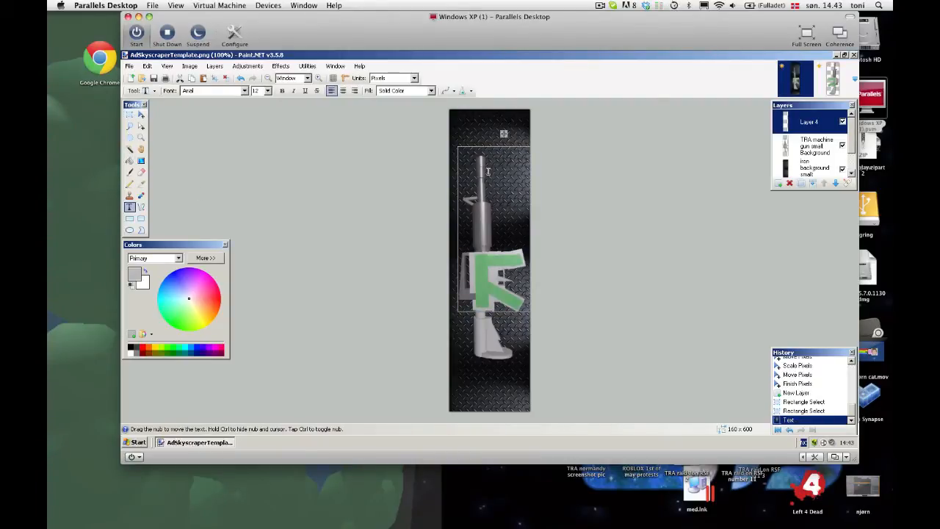
click(130, 114)
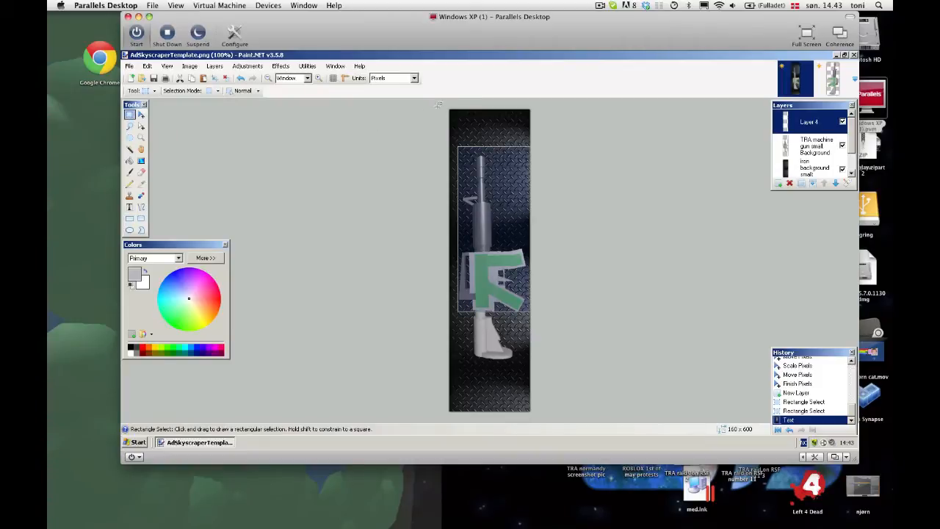
- Select the whole 160 x 600 canvas and place a text cursor on the ad above the gun's barrel
drag(444, 105, 538, 429)
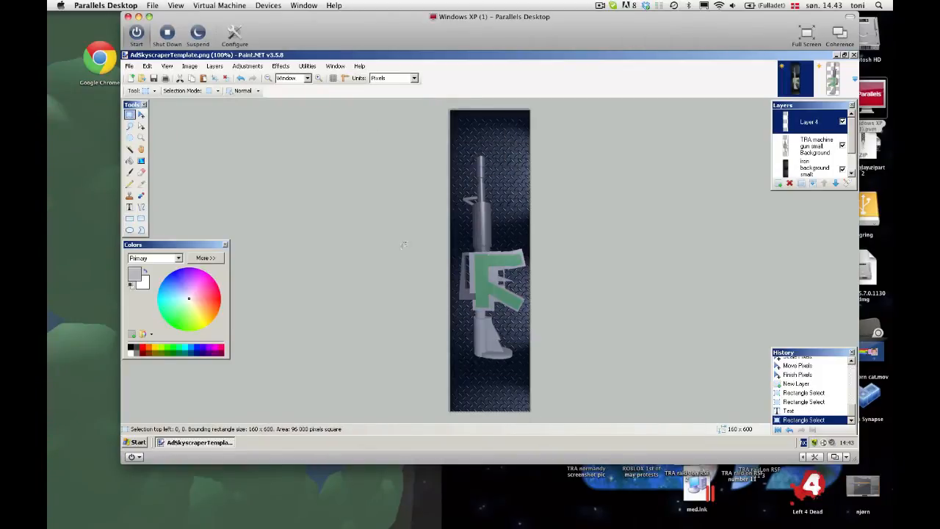
click(129, 207)
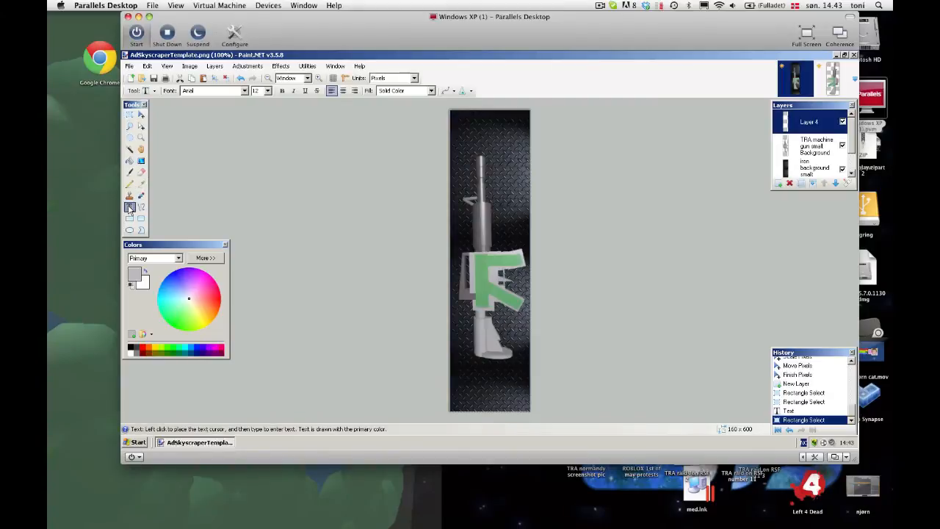
click(456, 130)
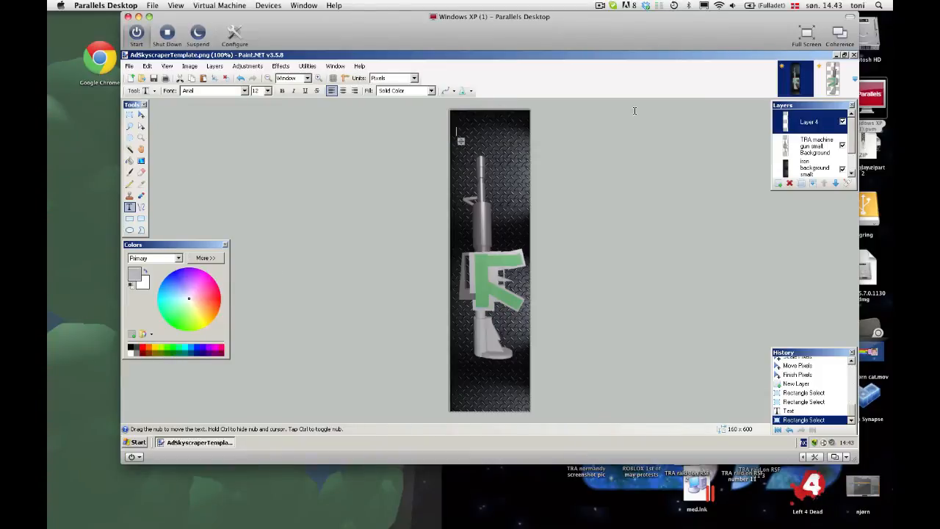
- Set the primary color to dark green and enter the text "A gun" above the gun
click(336, 68)
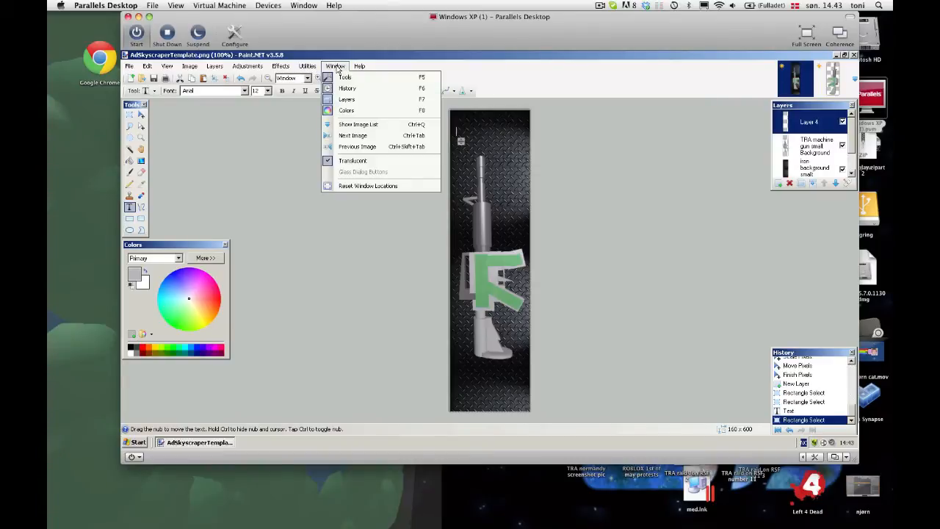
click(346, 110)
click(338, 65)
click(350, 112)
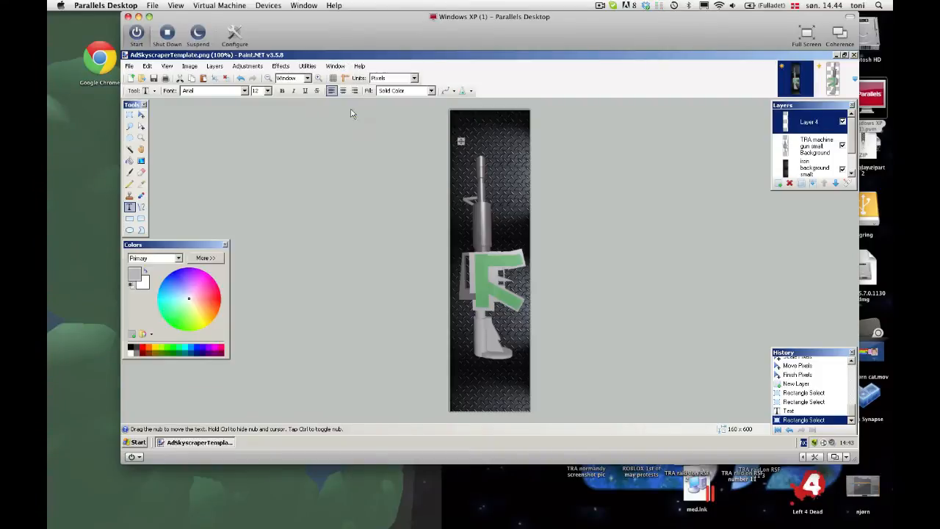
click(173, 354)
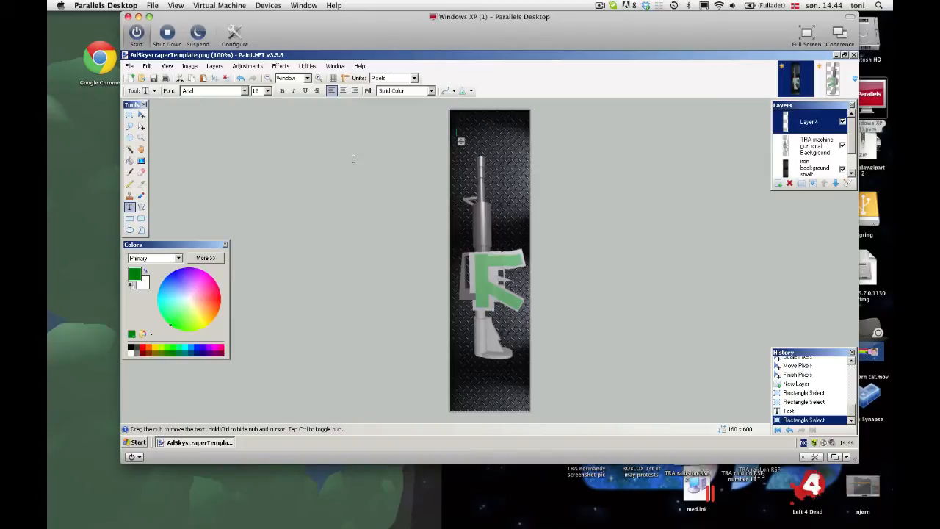
text(A gun)
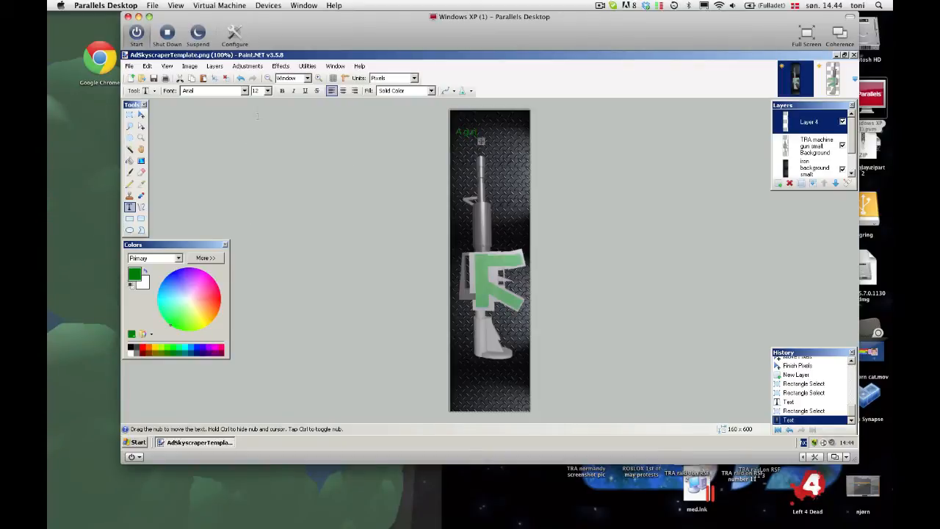
- Enlarge the "A gun" text to font size 36
click(268, 90)
click(258, 140)
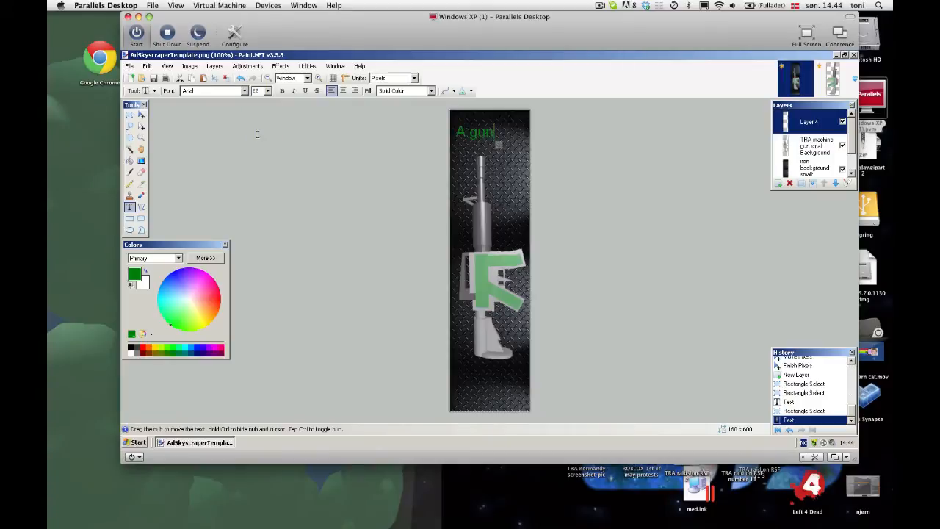
click(268, 91)
click(259, 127)
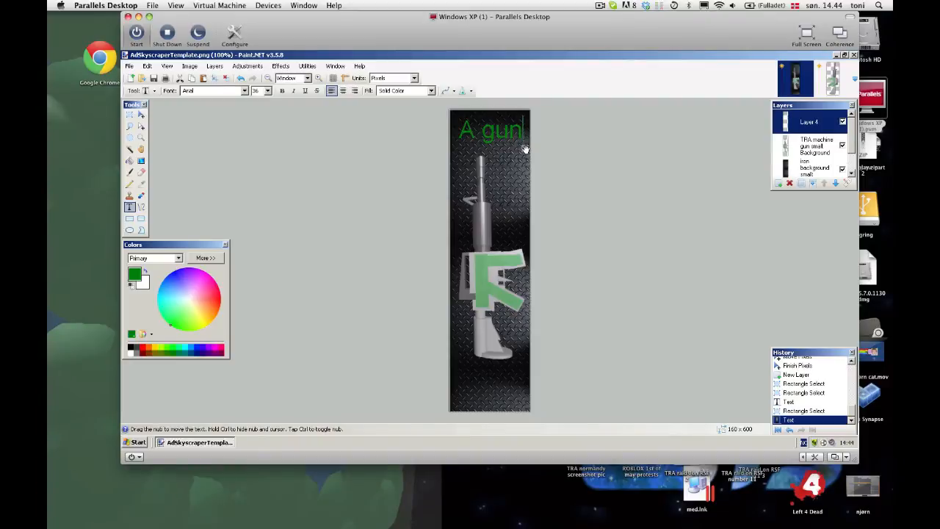
- Brighten the text color to RGB 0, 178, 14 and nudge the "A gun" text slightly
click(209, 259)
drag(266, 284, 272, 282)
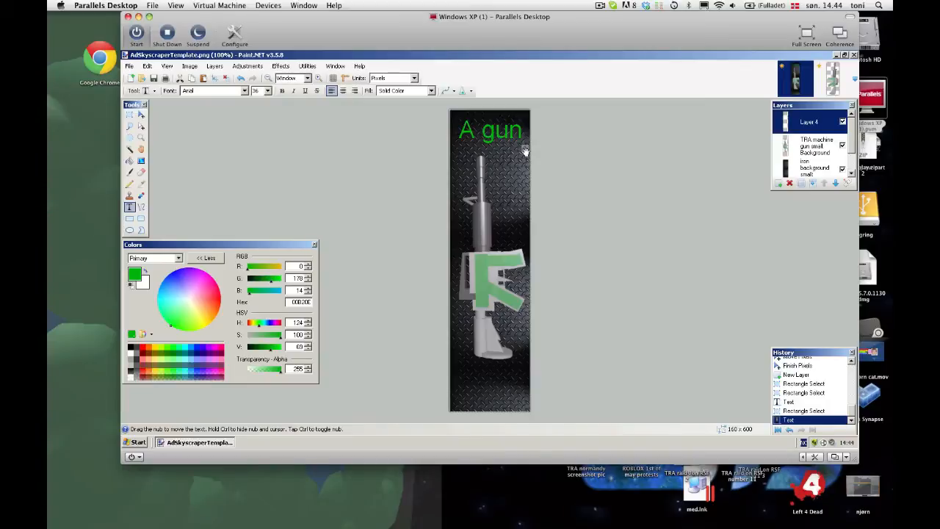
drag(525, 152, 521, 156)
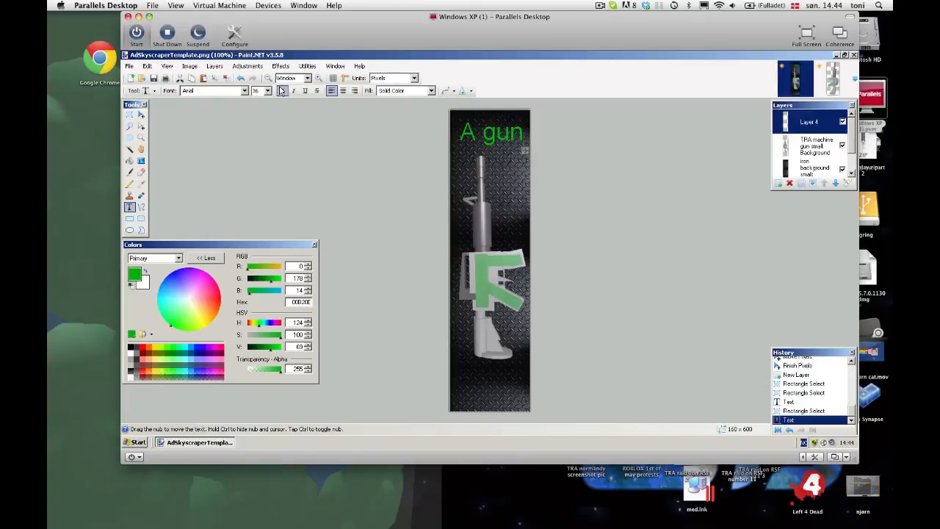
- Try the Armalite Rifle font on the "A gun" text and shift the text slightly
click(245, 91)
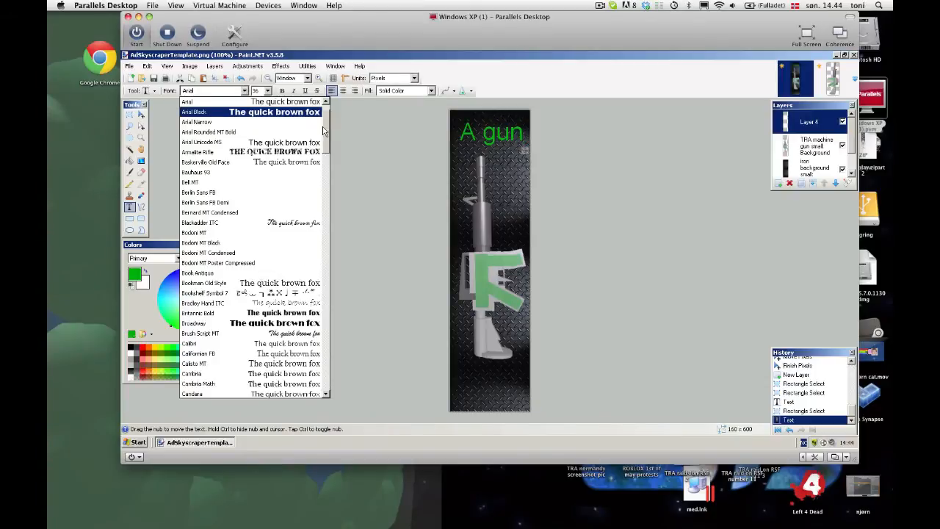
scroll(323, 121, up, 1)
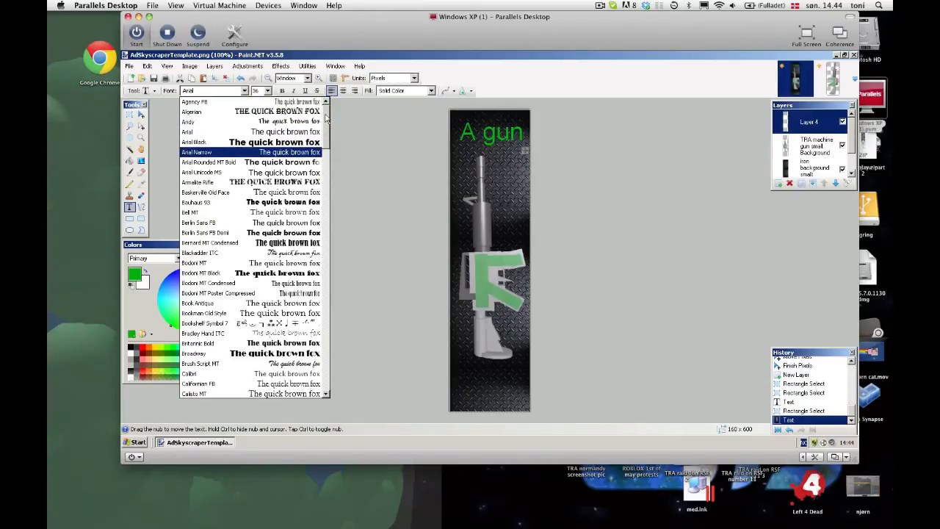
click(273, 182)
drag(524, 149, 520, 149)
- Change the font of the "A gun" text to CargoCrate
click(245, 91)
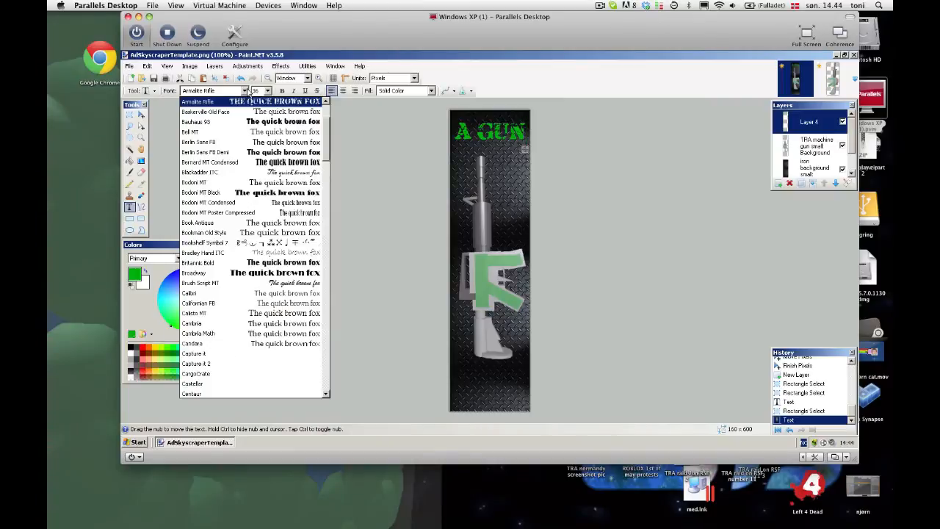
scroll(320, 118, up, 3)
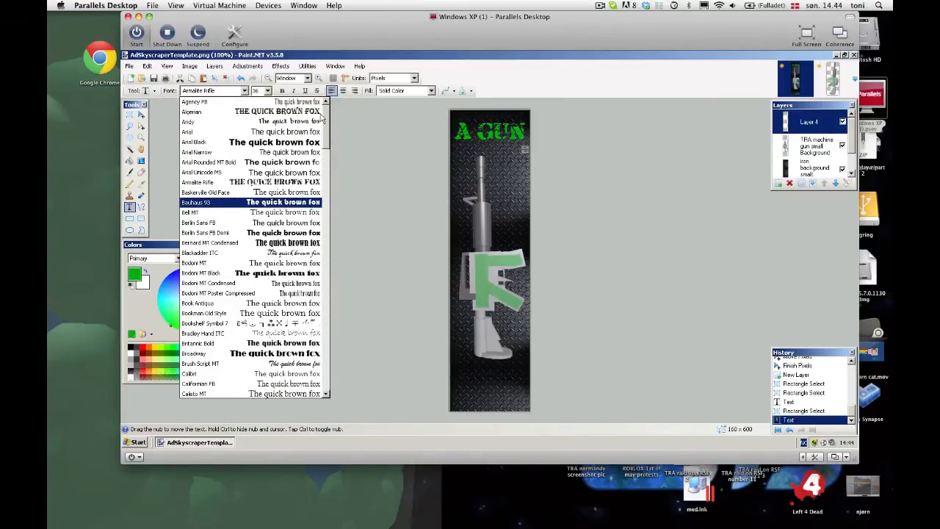
drag(326, 124, 326, 155)
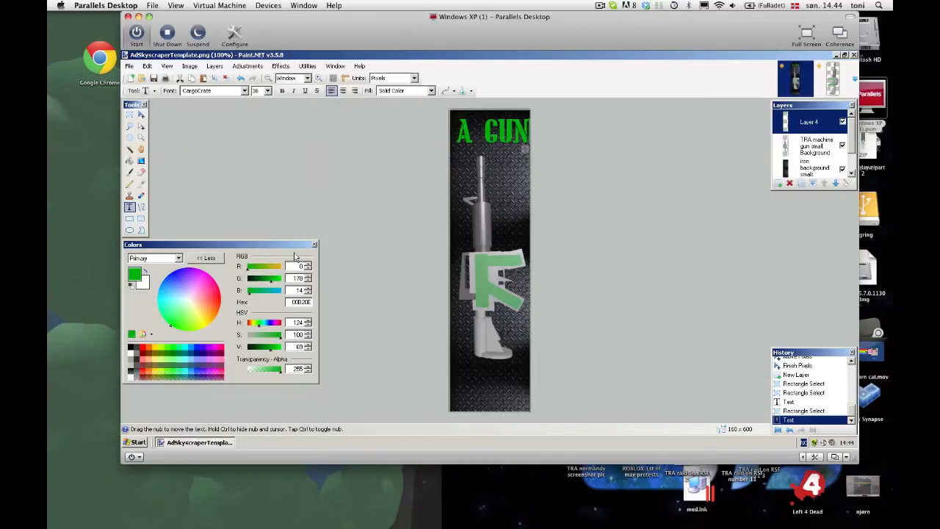
click(296, 253)
- Browse the other fonts without changing the choice and center the "A GUN" text across the ad above the gun
click(244, 91)
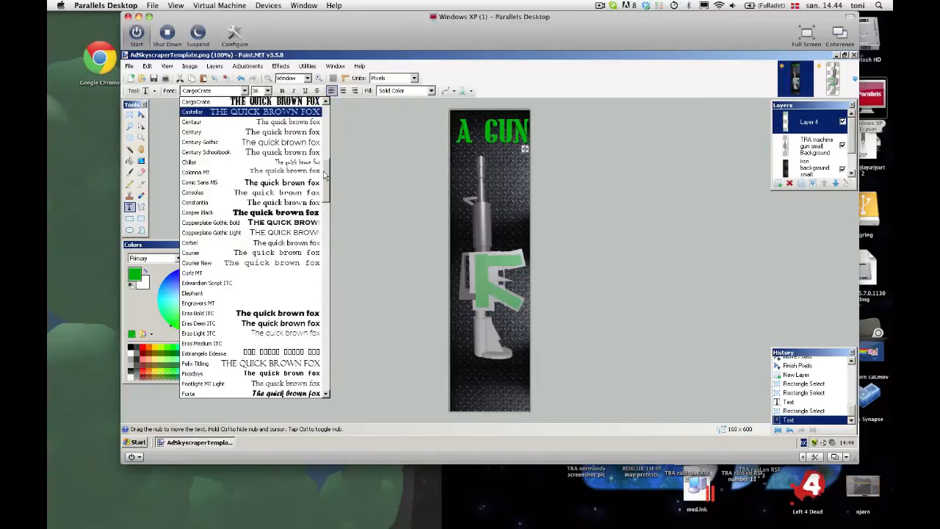
drag(326, 178, 320, 109)
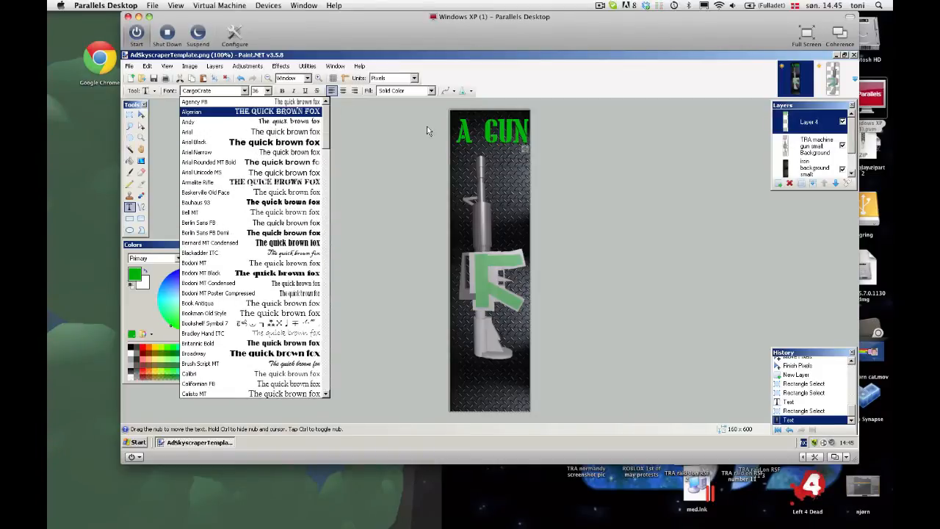
click(517, 147)
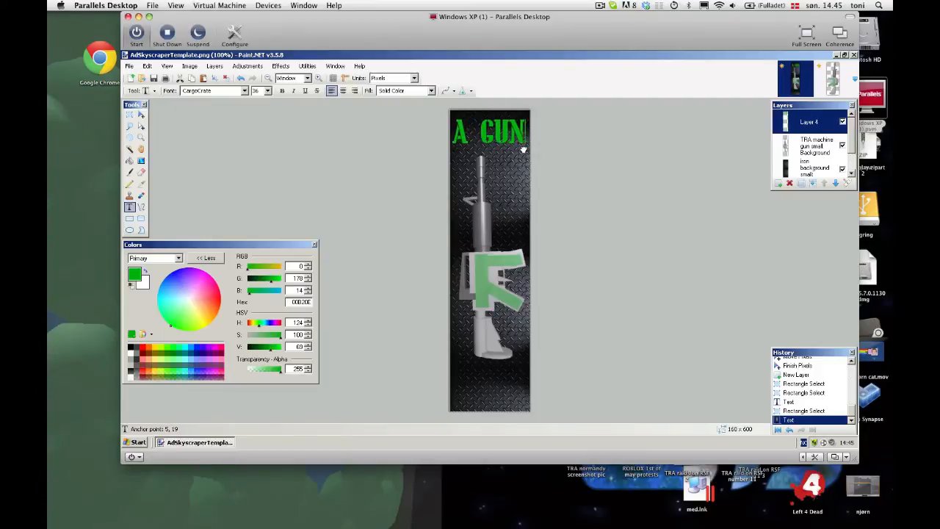
drag(523, 150, 523, 149)
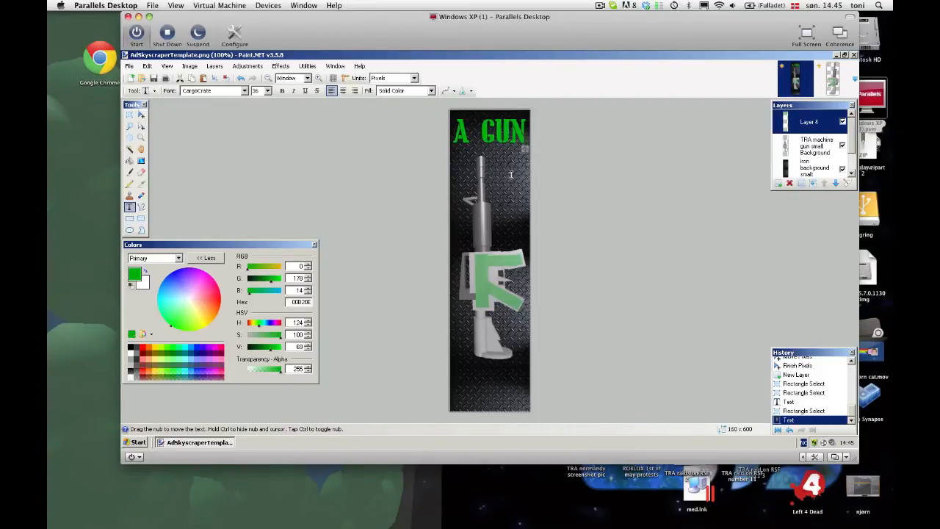
drag(524, 149, 526, 151)
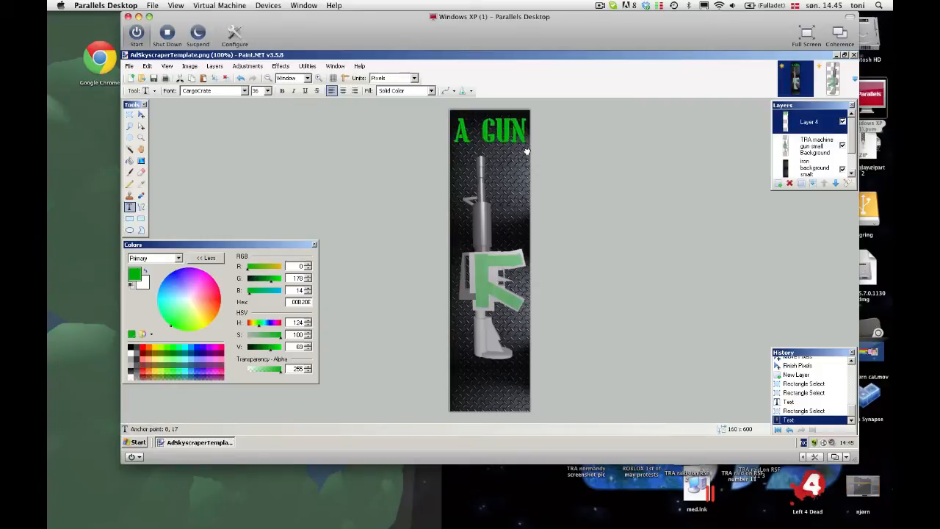
- Add the text "WILL YOU USE IT?" on two lines below the gun at font size 20
click(454, 376)
text(WIL)
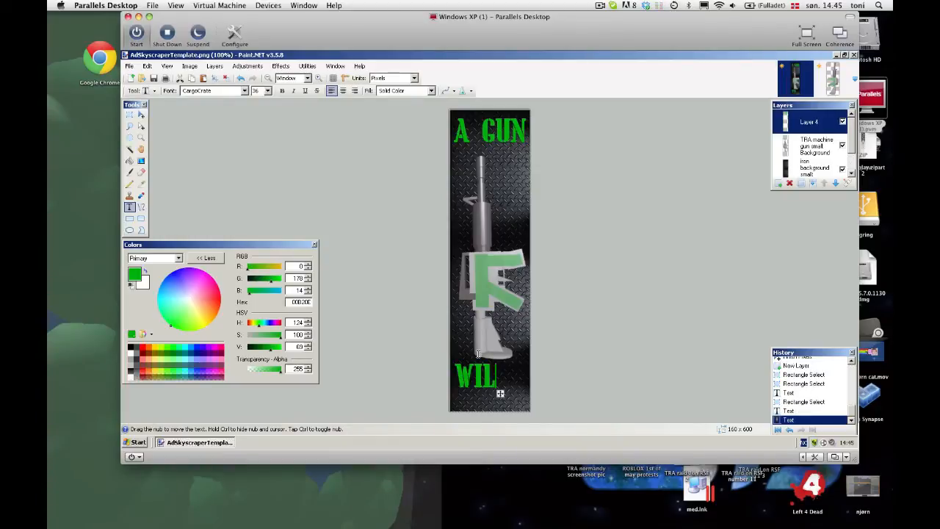
key(BackSpace)
key(BackSpace)
key(BackSpace)
click(268, 91)
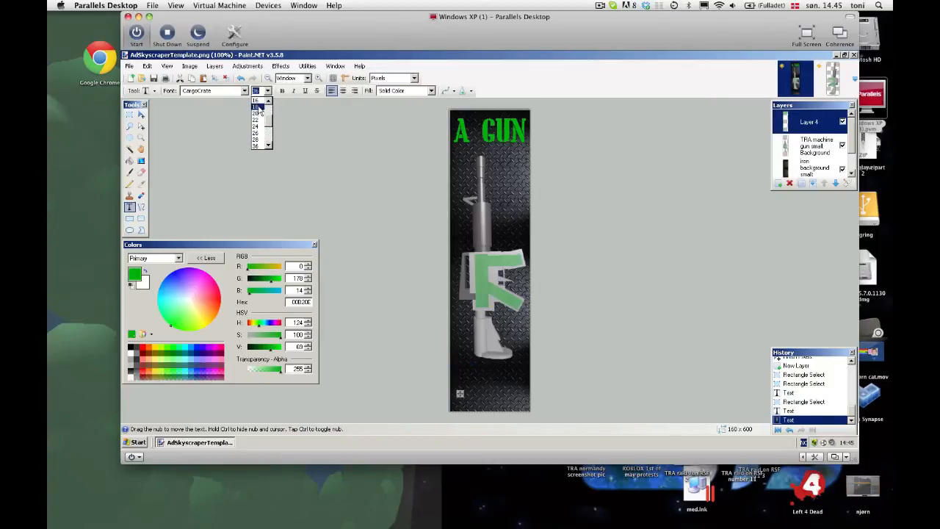
click(257, 107)
text(WILL )
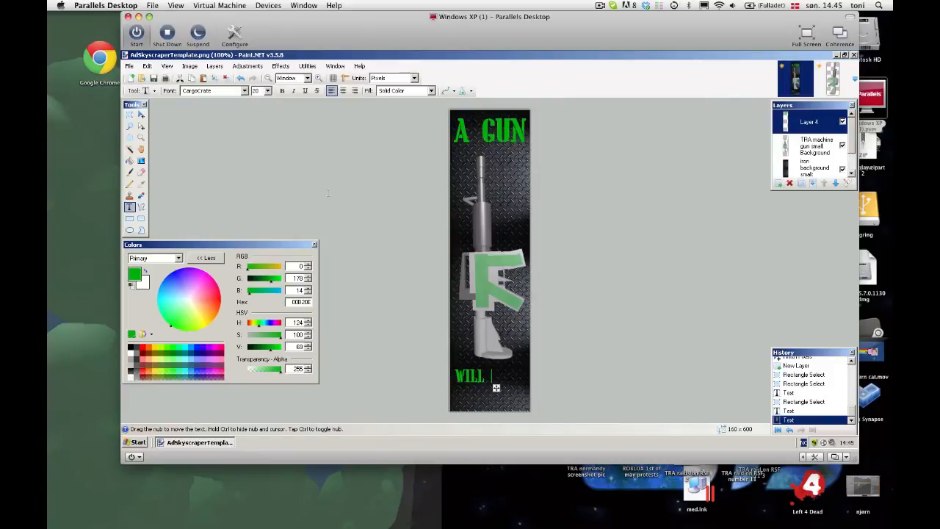
text(YOU)
key(Return)
text(U)
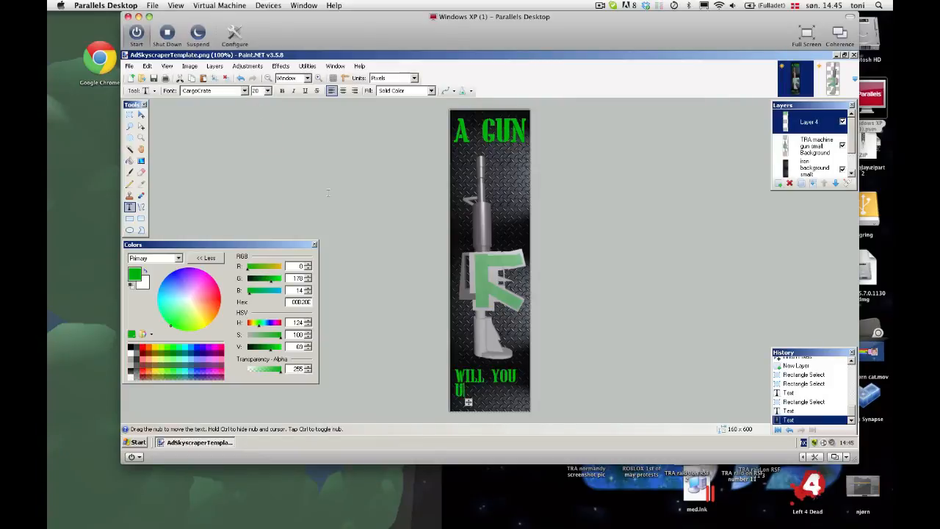
text(SE IT?)
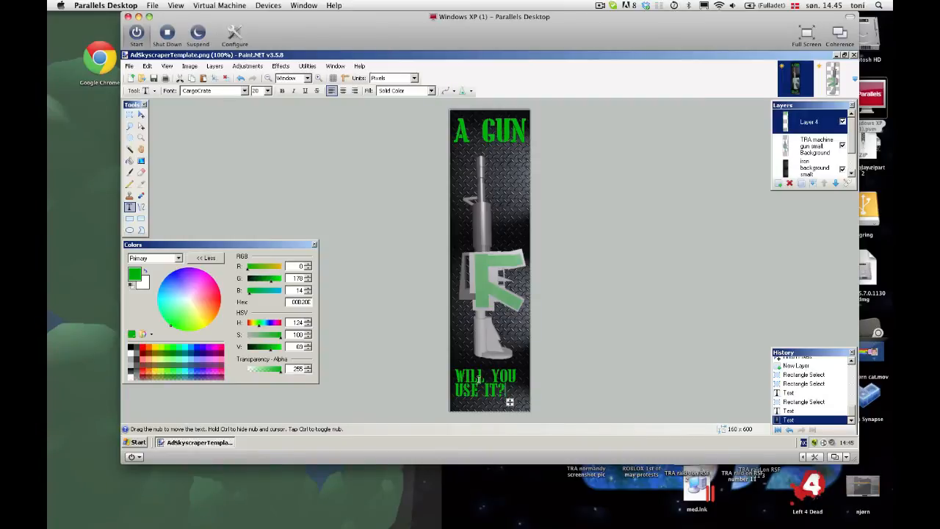
- Center-align the two-line "WILL YOU USE IT?" text in the middle below the gun and enlarge it to size 24
click(343, 90)
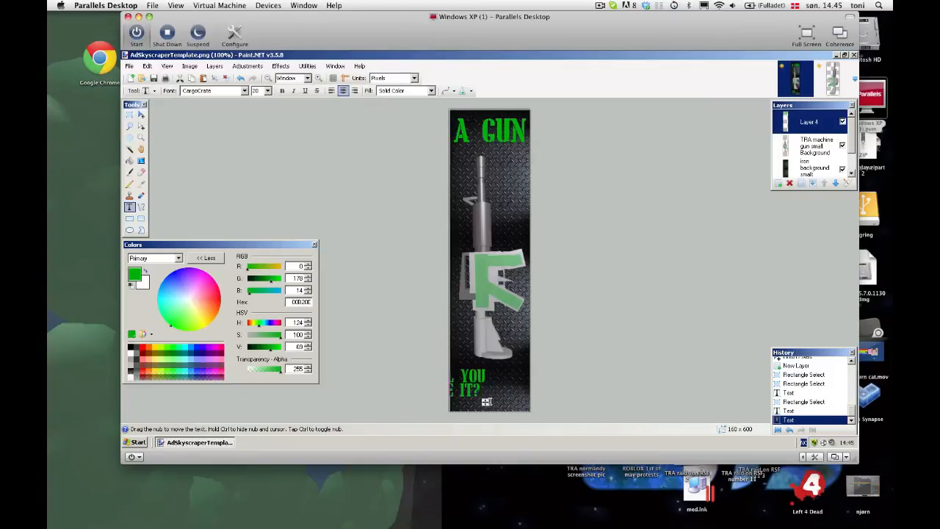
drag(485, 401, 522, 409)
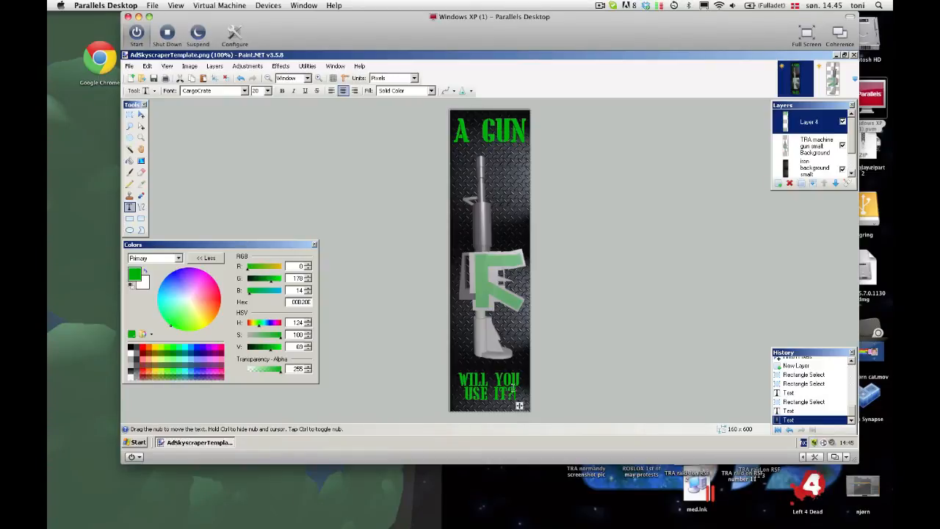
click(268, 91)
click(257, 107)
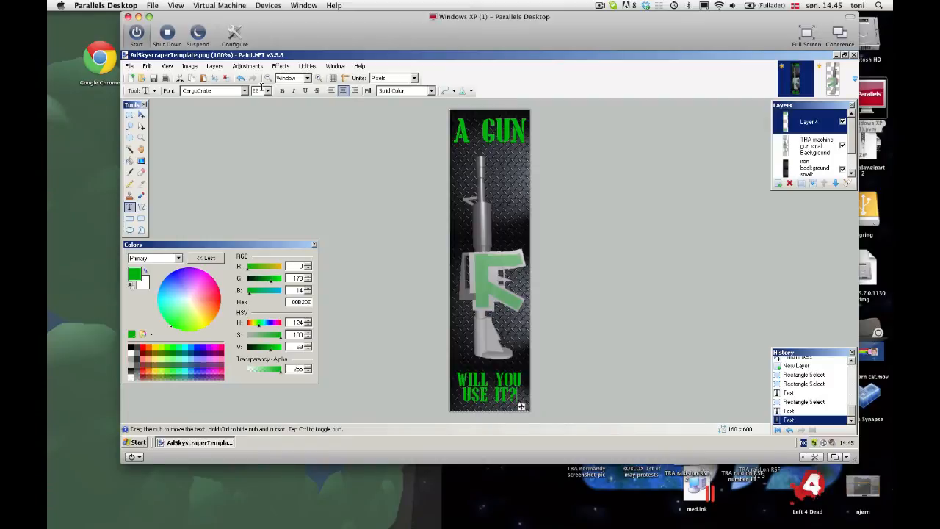
click(266, 90)
click(258, 109)
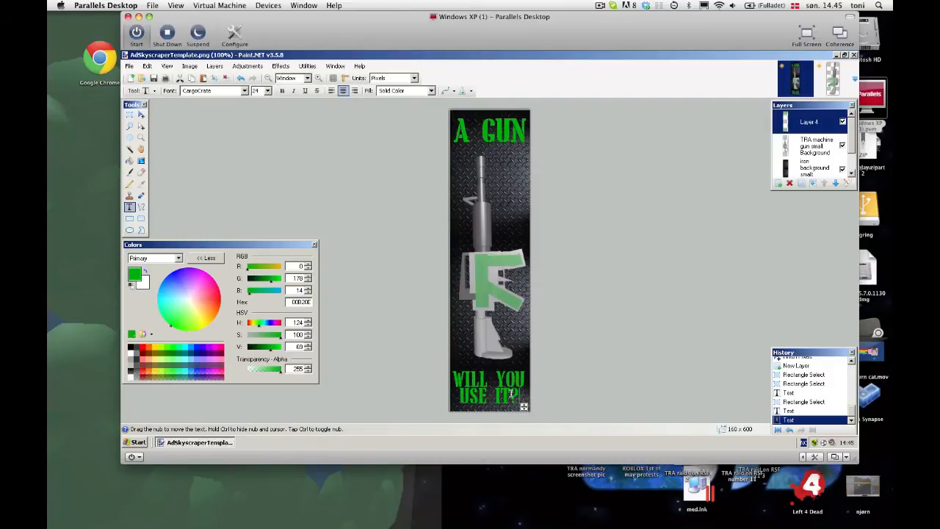
drag(523, 407, 526, 404)
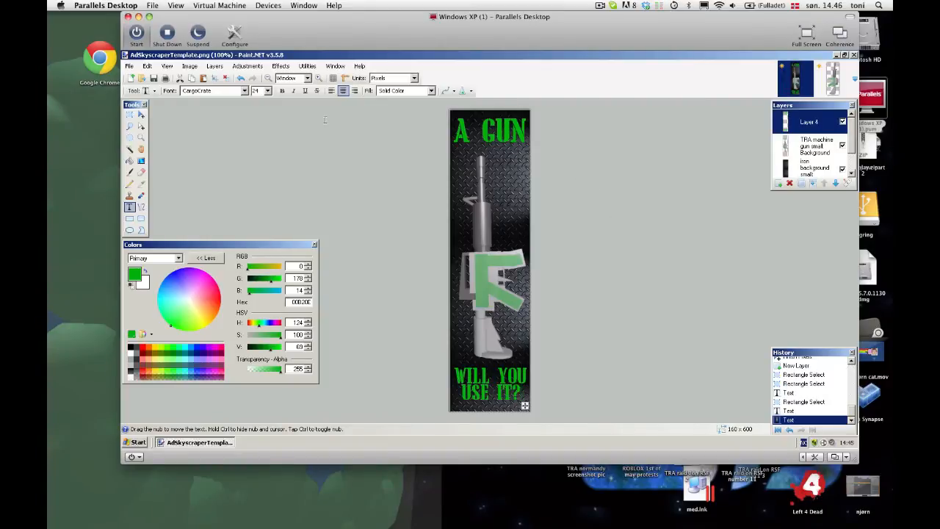
- Start a Drop Shadow effect on the green text layer and set the shadow color to black
click(130, 115)
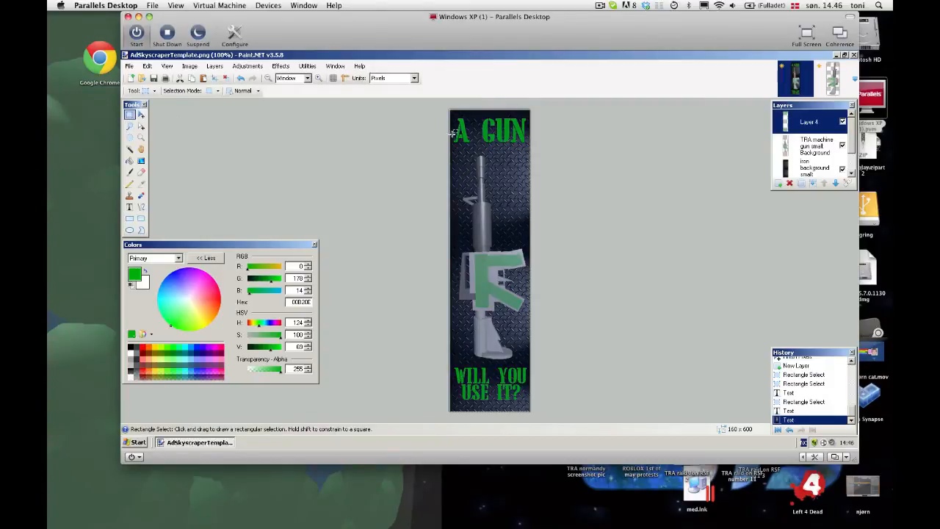
click(282, 67)
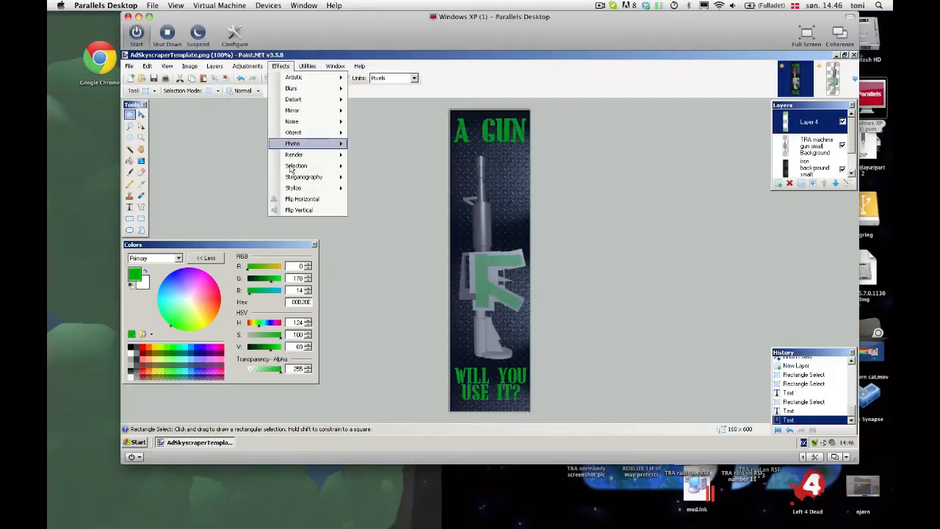
mouse_move(301, 190)
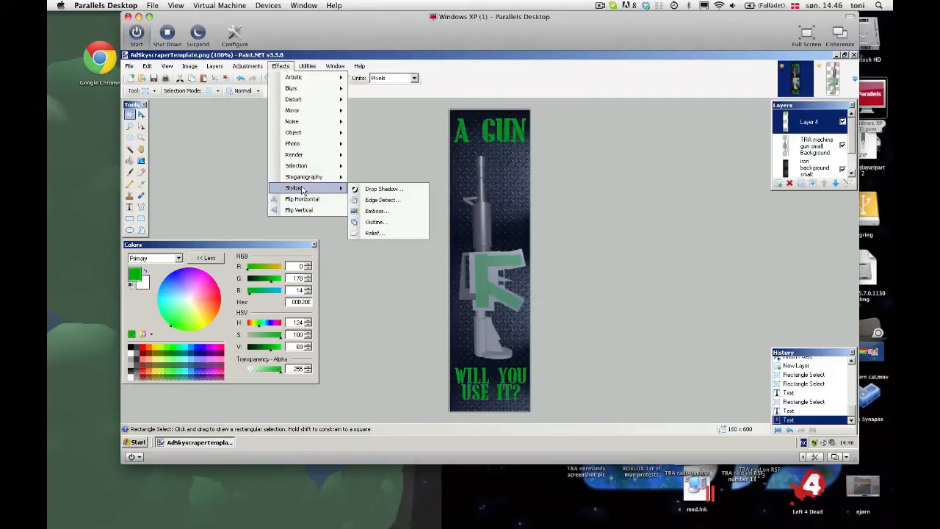
click(383, 190)
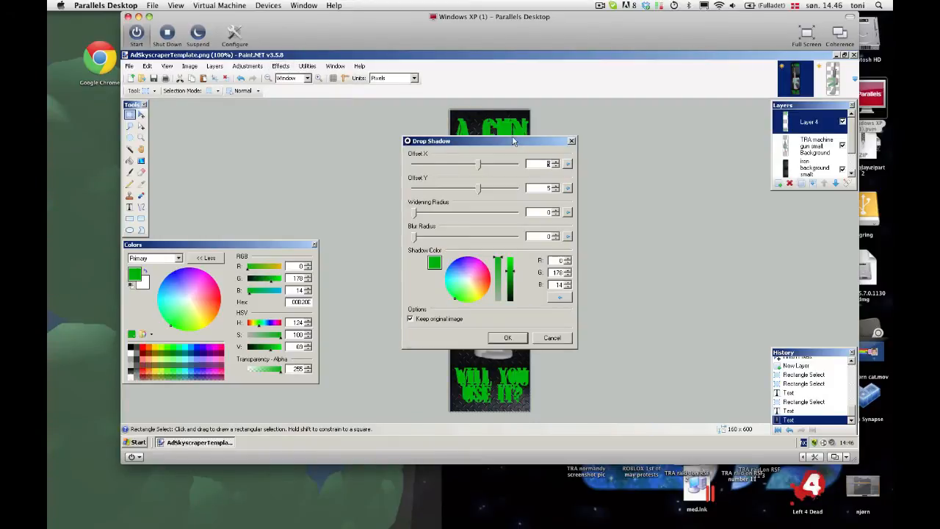
drag(512, 137, 666, 126)
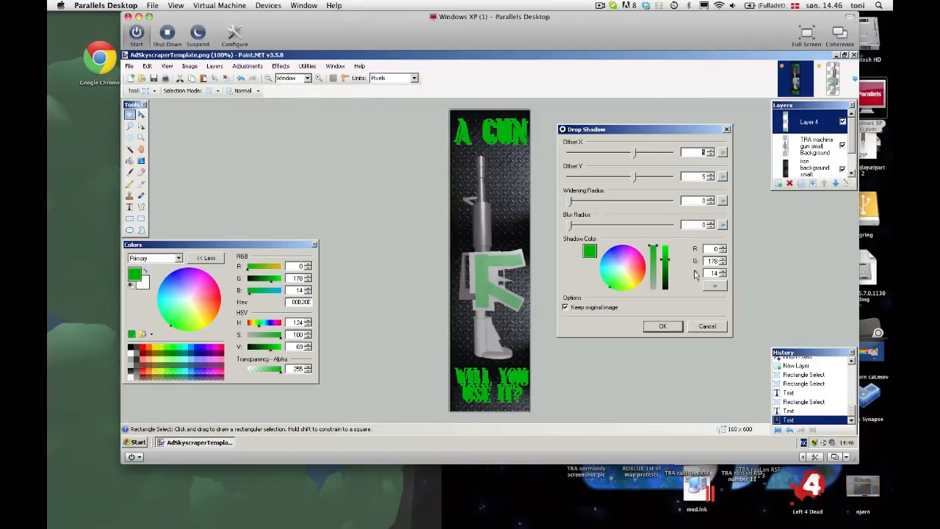
click(666, 282)
drag(669, 296, 670, 293)
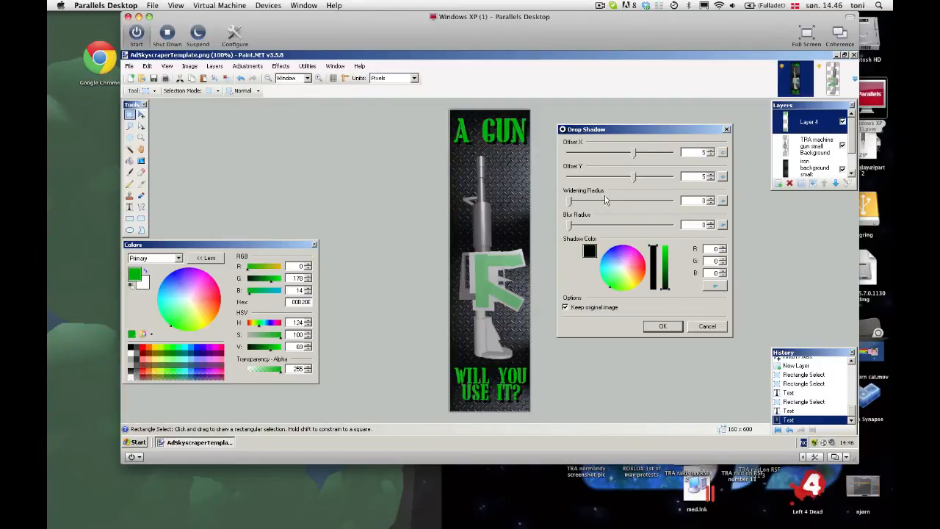
- Give the text's drop shadow zero X and Y offsets, a widening radius of 2 and a larger blur radius, and apply it
drag(571, 201, 600, 228)
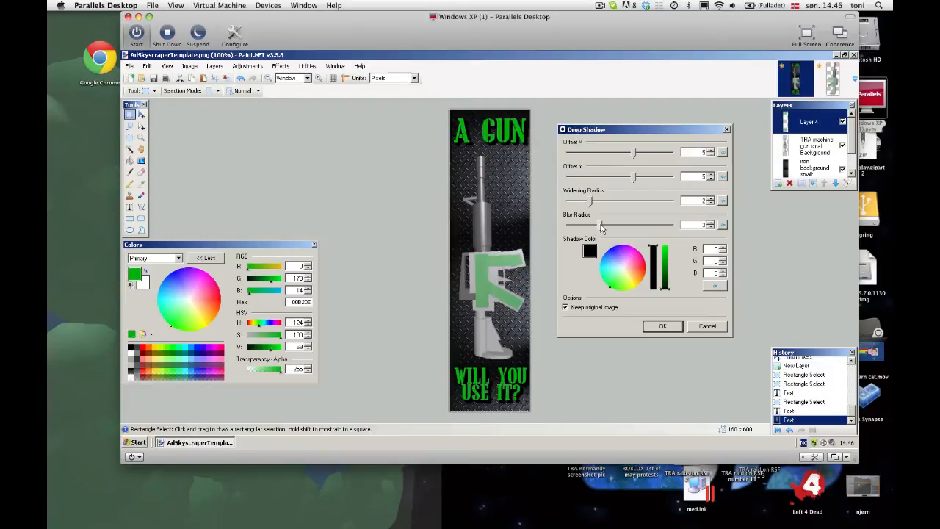
drag(636, 181, 624, 154)
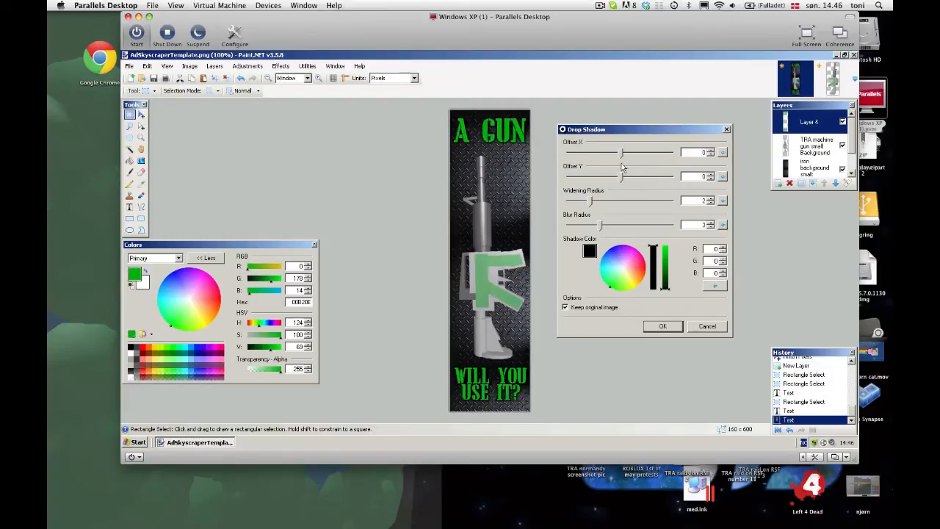
click(610, 225)
drag(590, 203, 578, 203)
drag(580, 202, 590, 203)
click(662, 327)
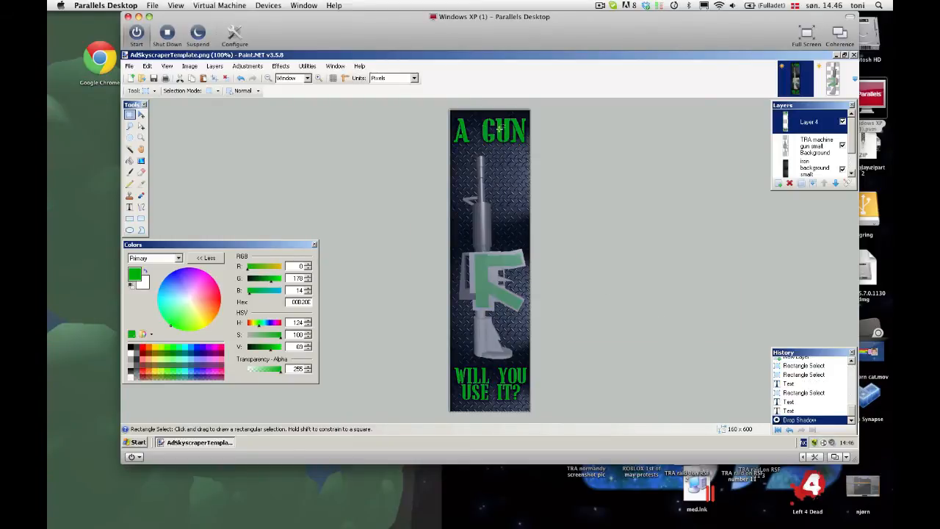
- Apply the same drop shadow effect to the machine gun layer
click(814, 150)
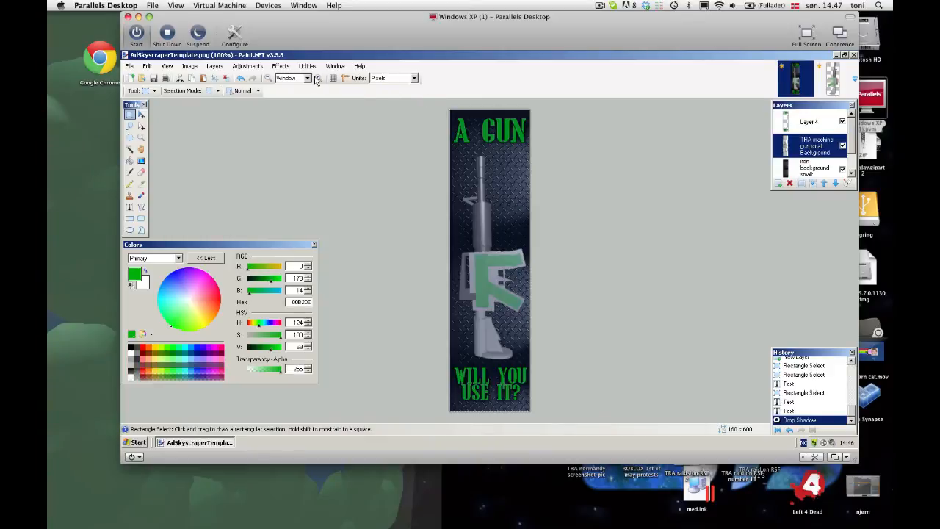
click(285, 68)
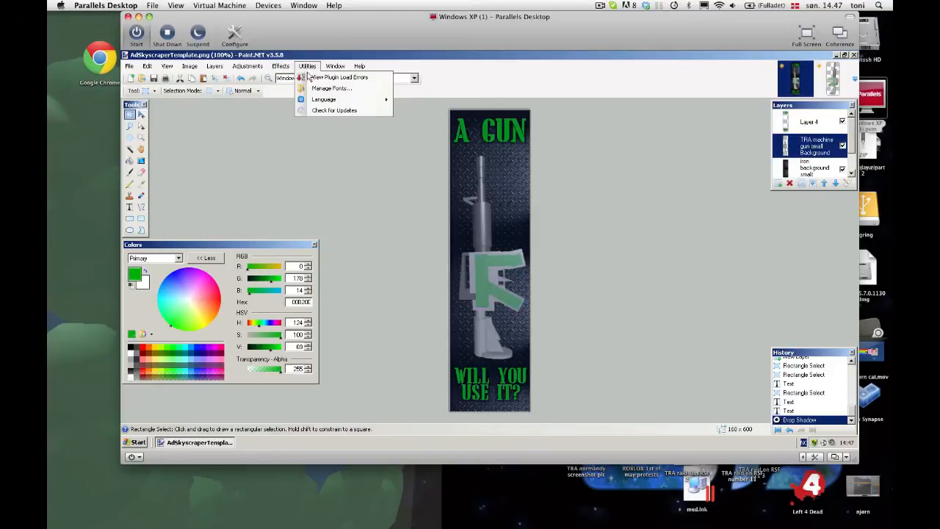
click(291, 78)
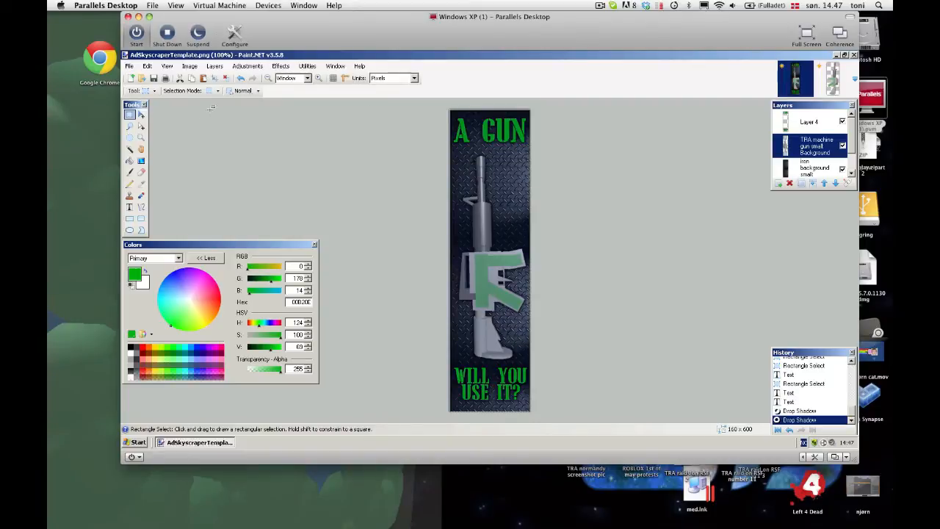
- Add a new layer above the machine gun layer and start a text entry just below "USE IT?"
click(141, 114)
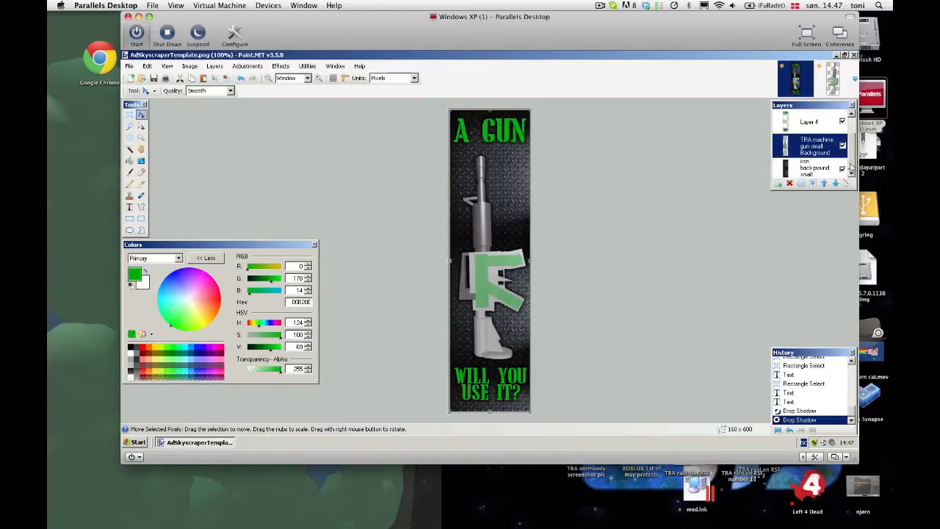
click(778, 184)
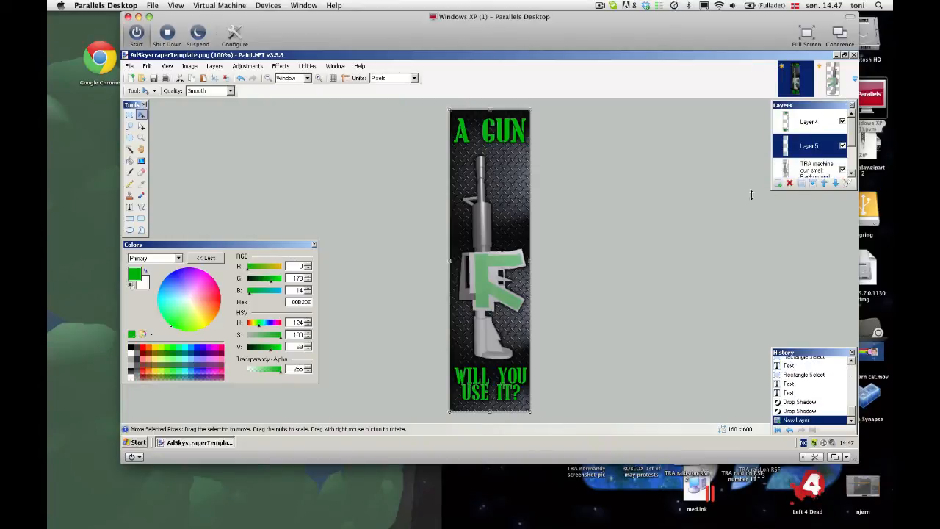
click(129, 206)
click(487, 402)
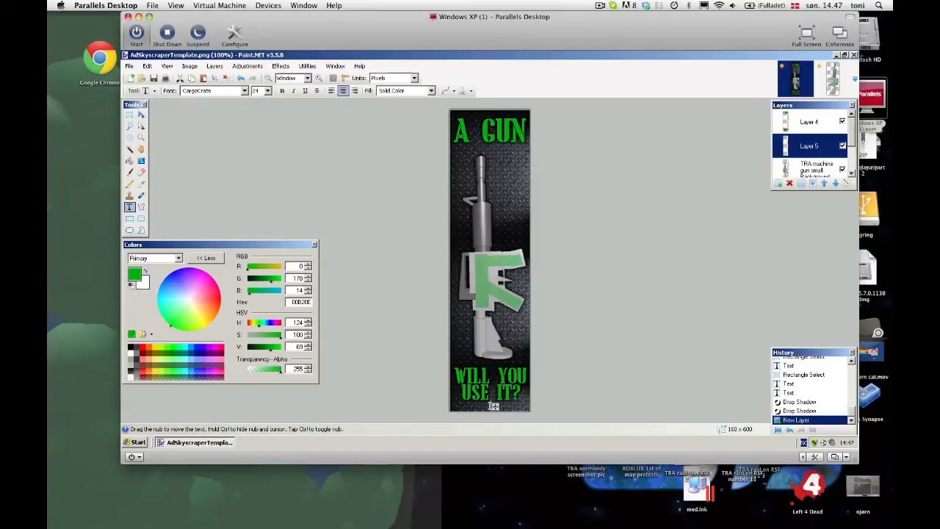
- Set the new text's size to 14, its font to Arial Black and its color to white
click(267, 90)
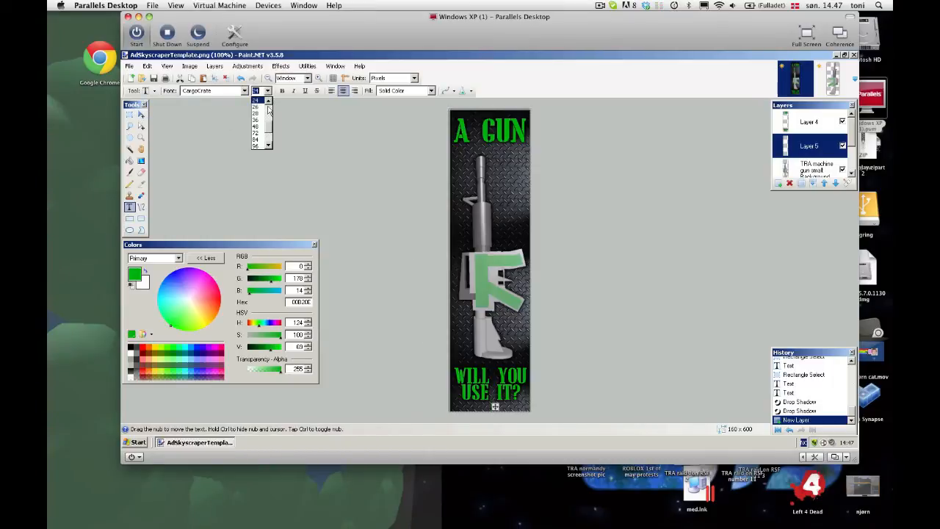
click(255, 101)
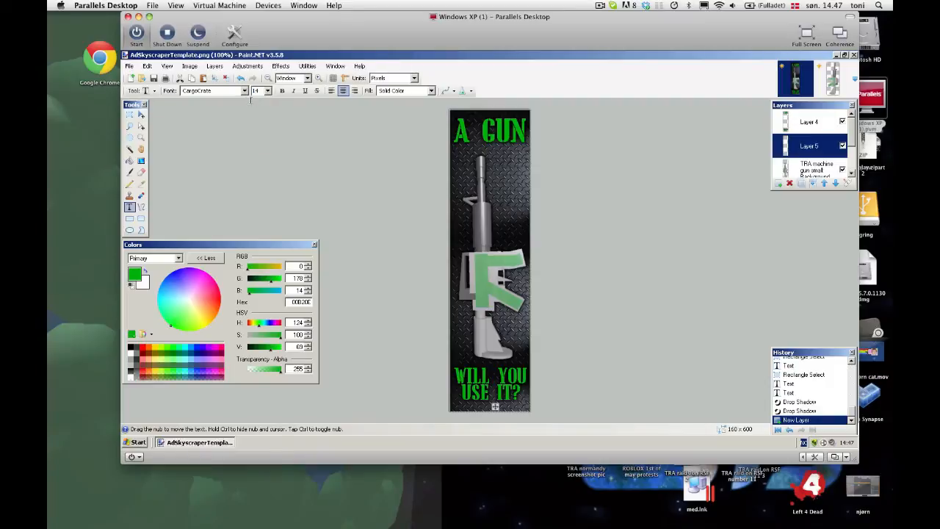
click(244, 90)
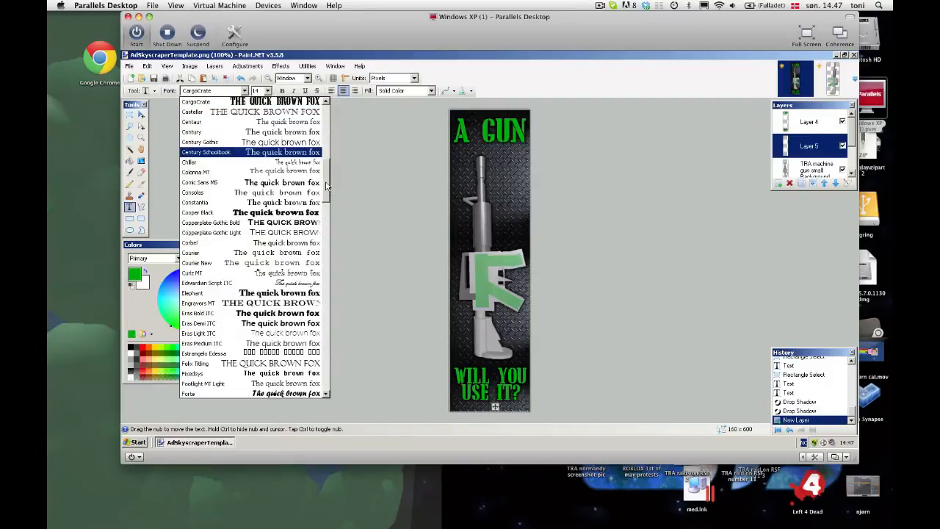
drag(328, 189, 324, 114)
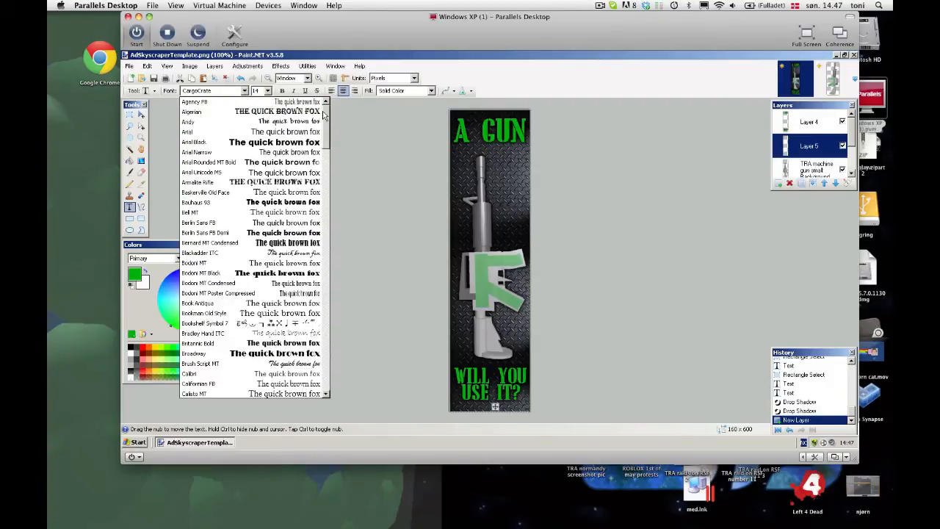
click(274, 141)
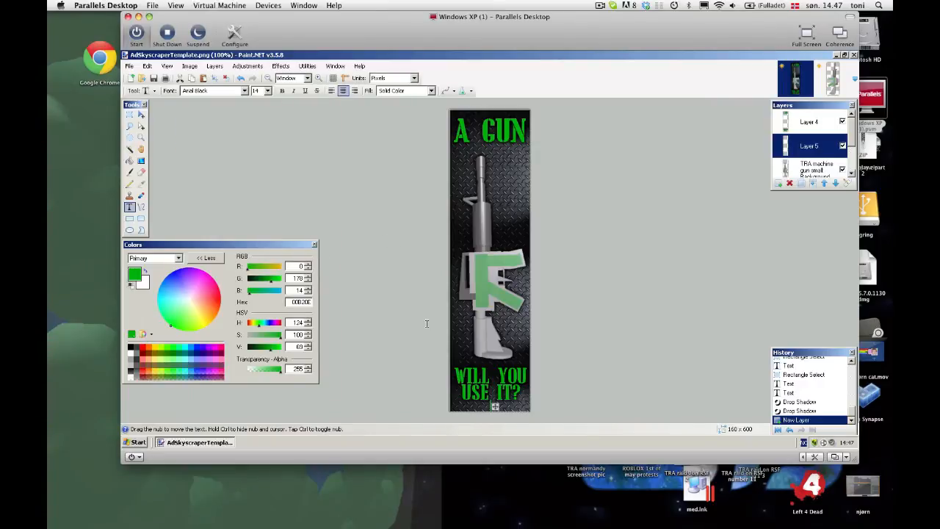
click(130, 356)
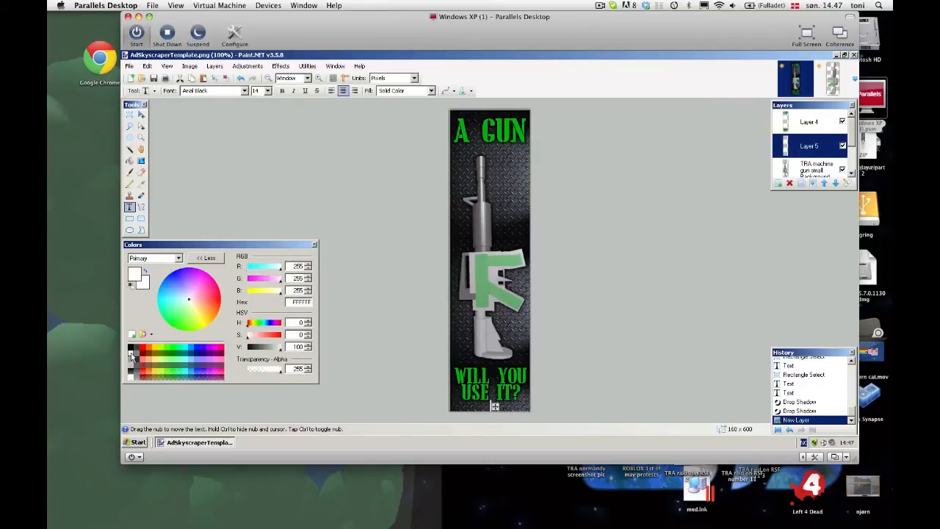
- Enter the creator's username as a signature, reduce it to size 11 and move it into the ad's lower-right corner
text(To)
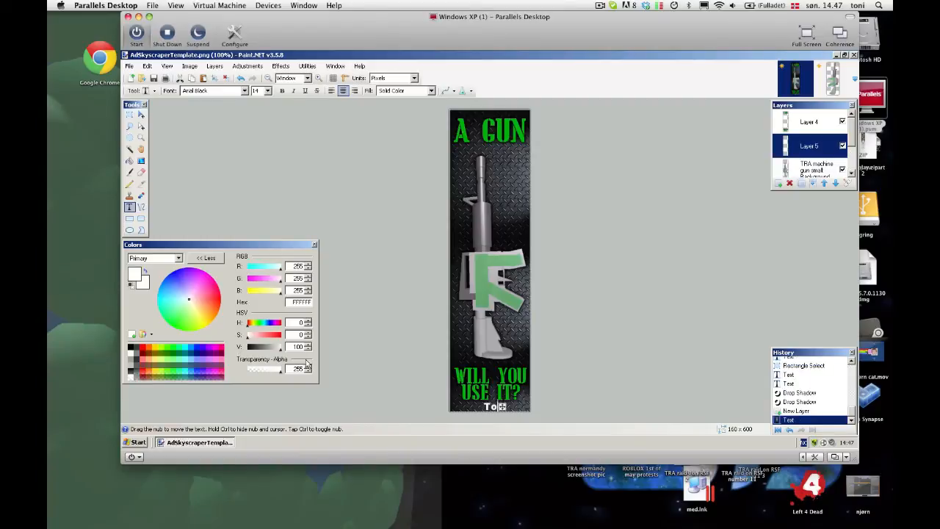
text(nitoni)
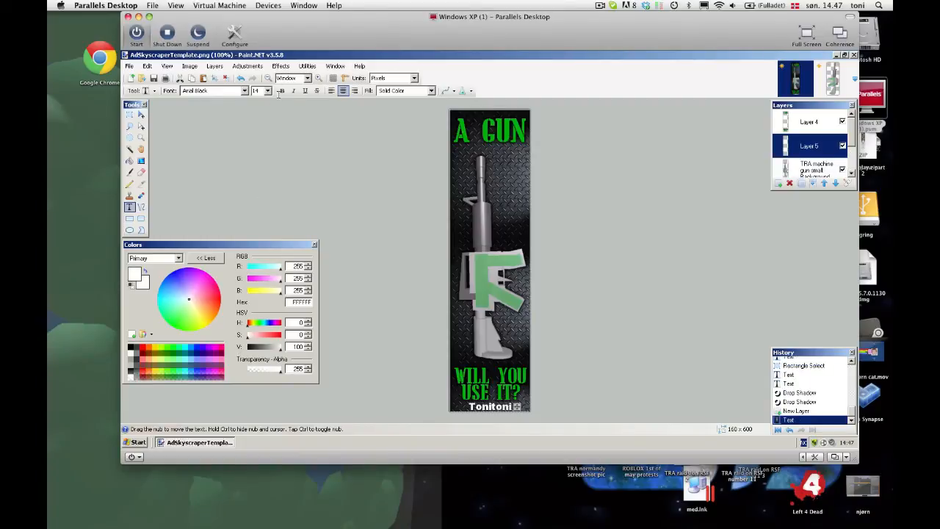
click(268, 90)
click(260, 99)
drag(513, 408, 534, 406)
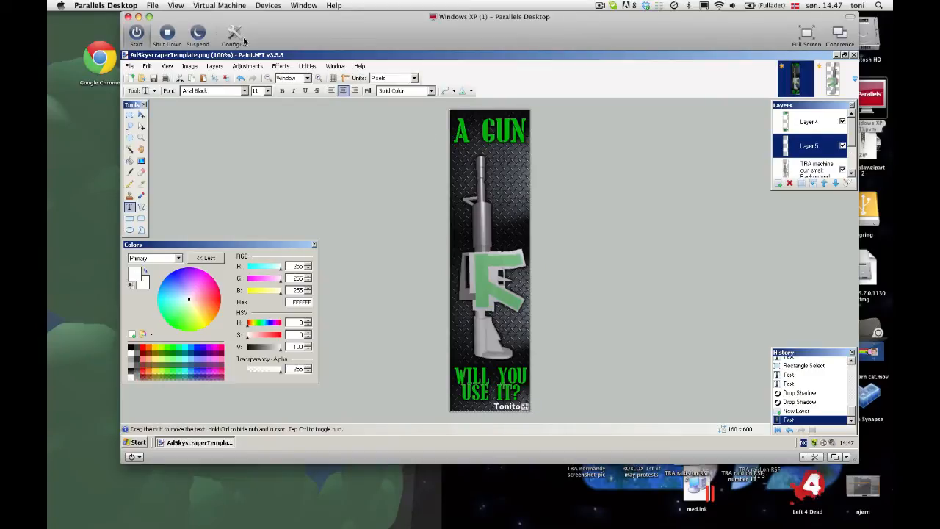
- Lower the opacity of the signature layer, Layer 5, so the signature is semi-transparent, and clear the selection
click(129, 115)
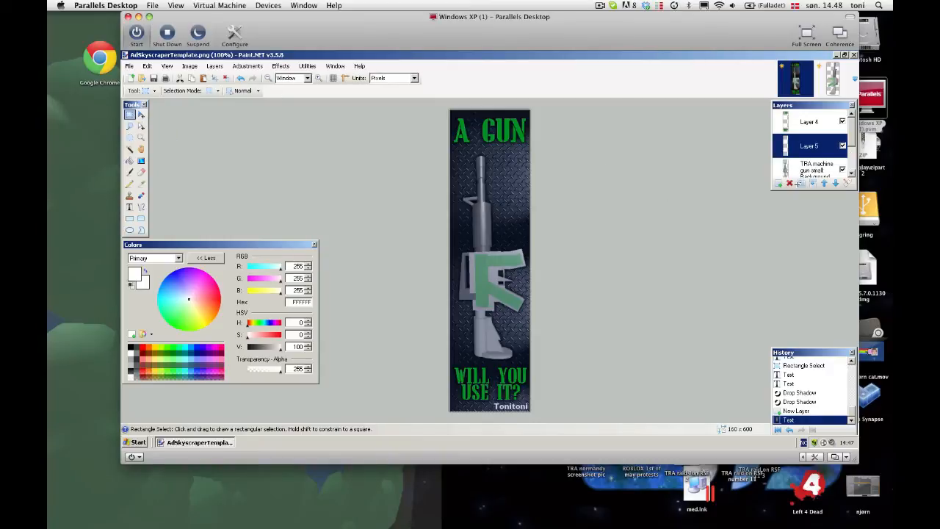
click(801, 117)
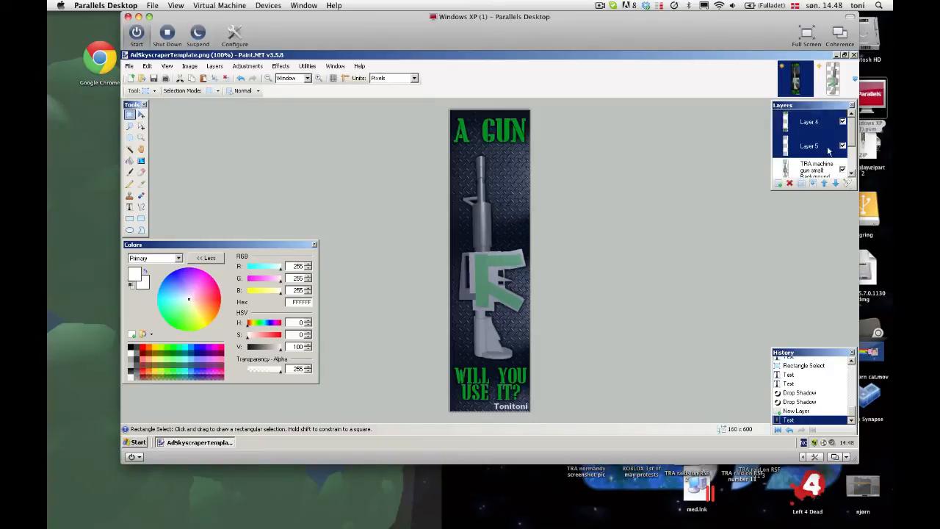
click(828, 150)
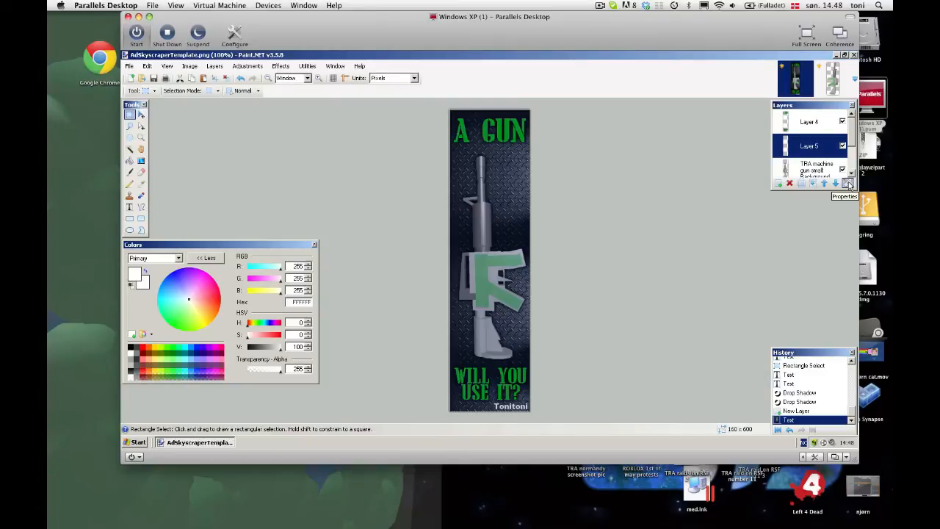
click(848, 183)
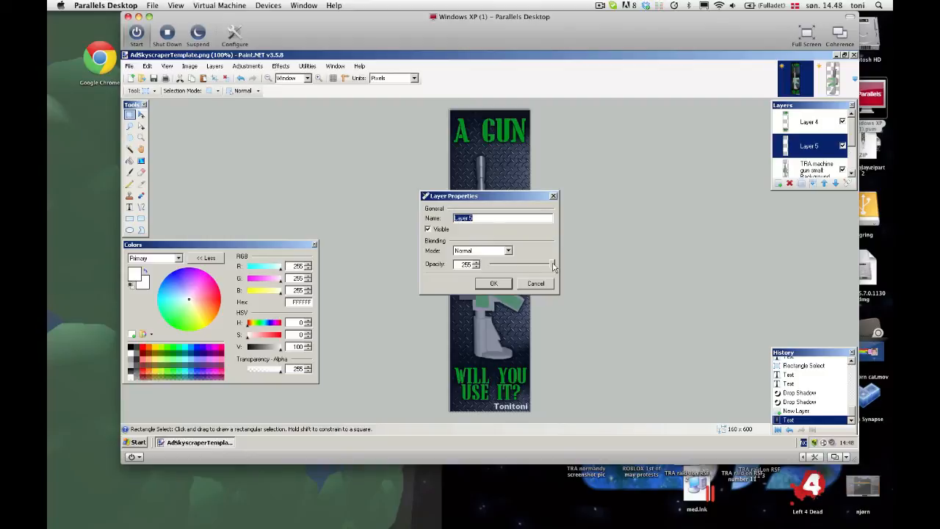
drag(553, 269, 529, 271)
drag(528, 267, 529, 267)
click(493, 285)
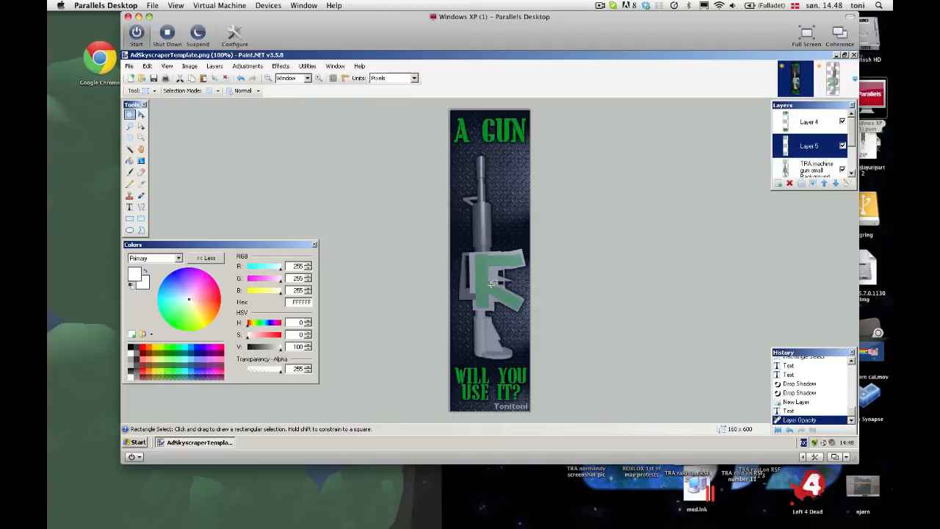
click(499, 184)
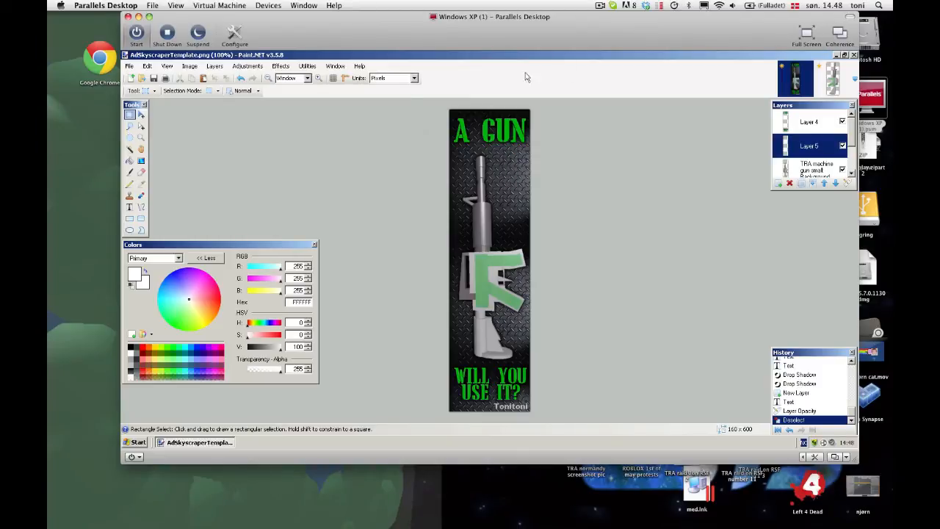
click(601, 3)
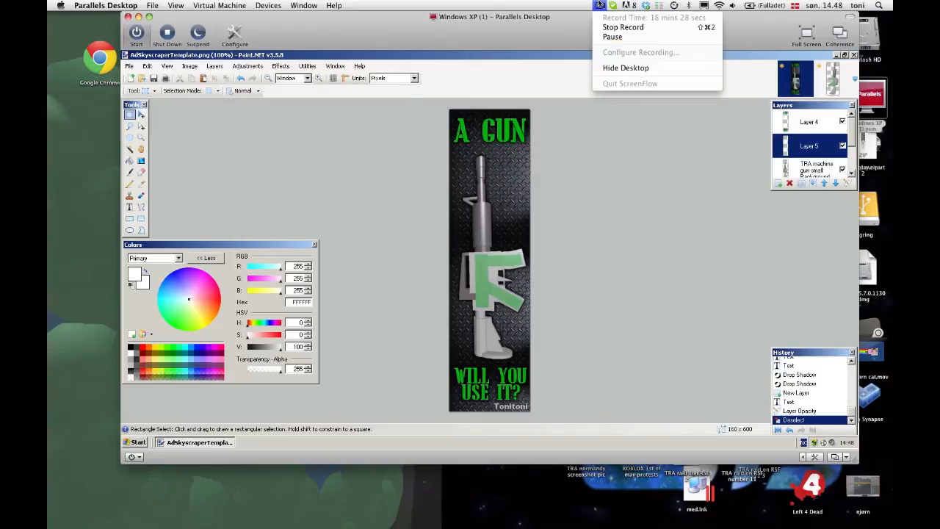
click(601, 3)
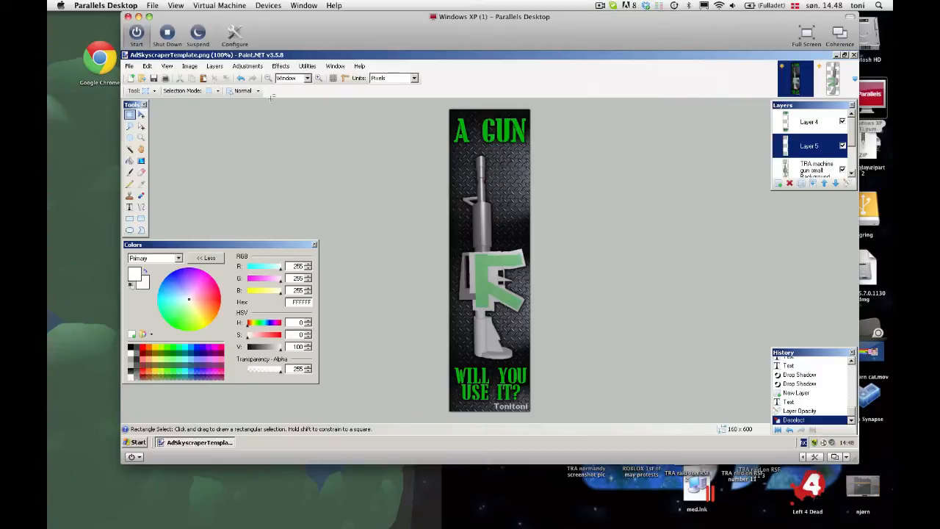
- Save the ad as a 32-bit PNG named "TRA machinegun ad" in the TRA advertisment tutorial folder, flattening its layers
click(129, 68)
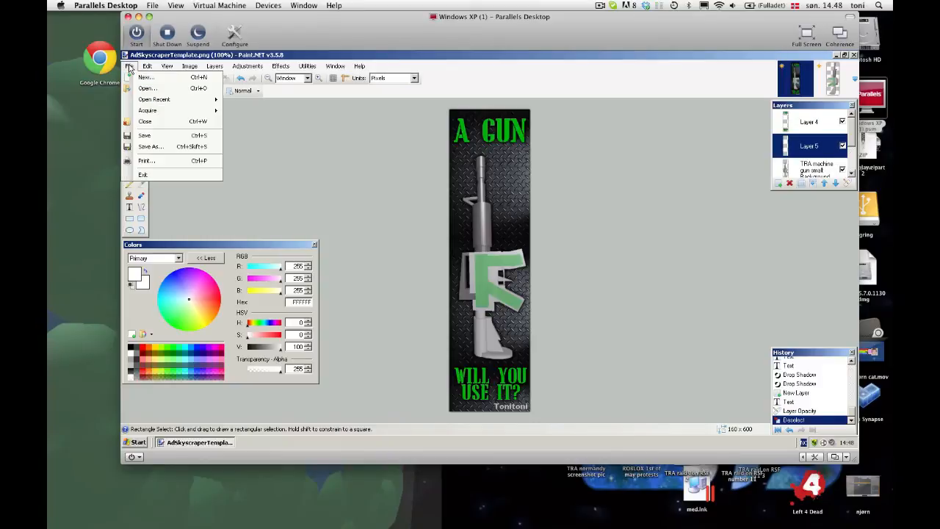
click(171, 147)
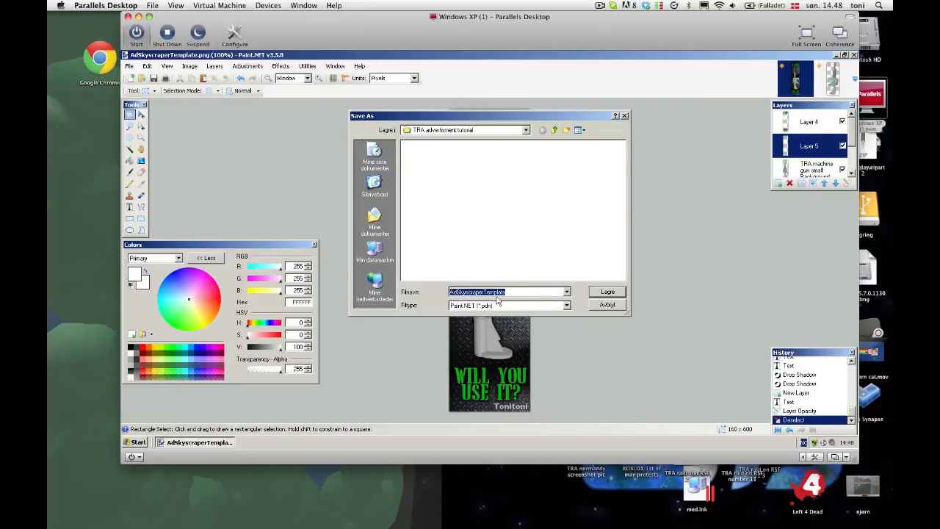
click(566, 305)
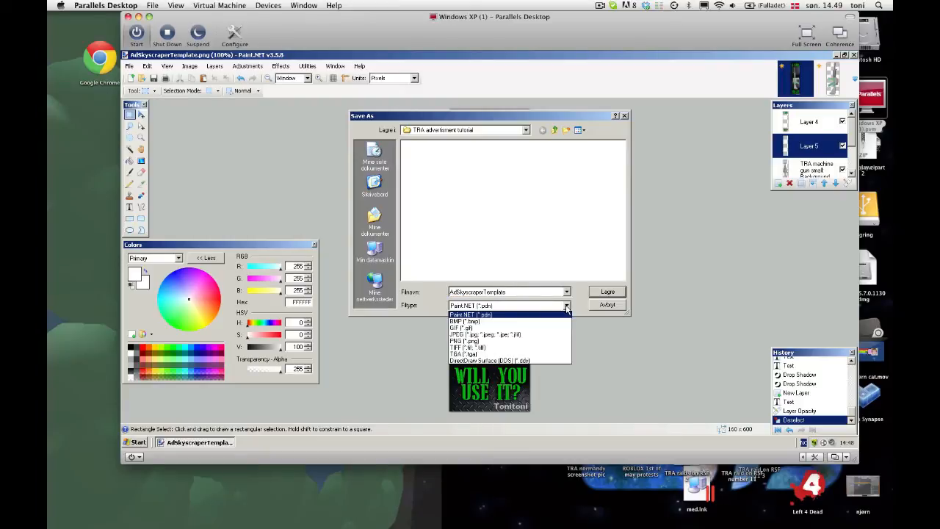
click(482, 342)
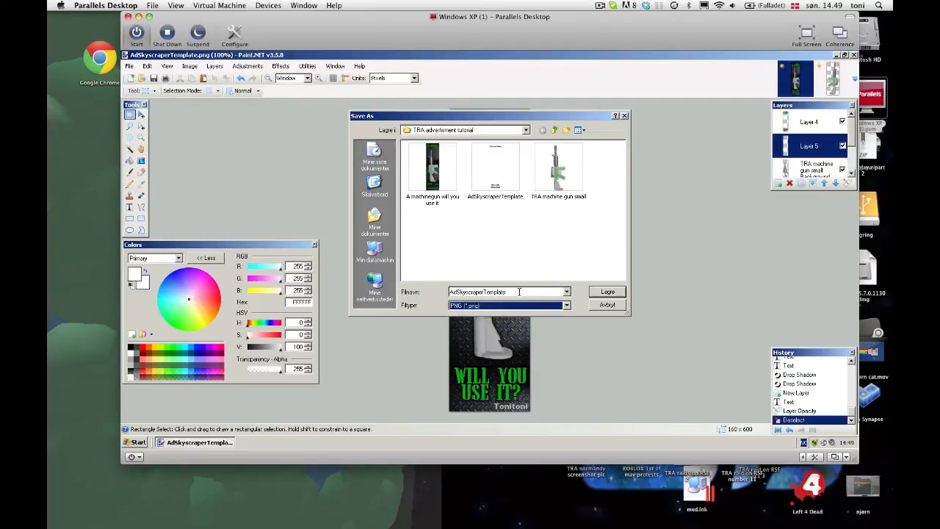
click(519, 291)
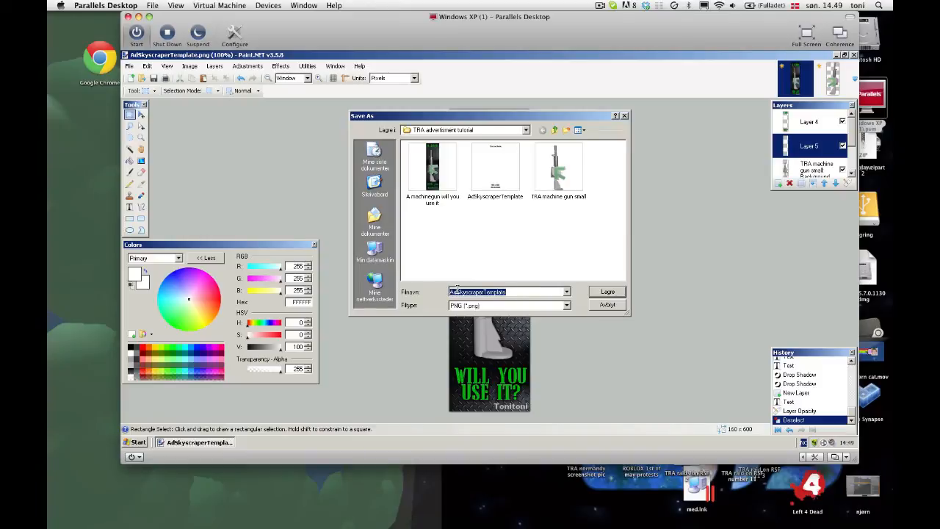
text(TRA)
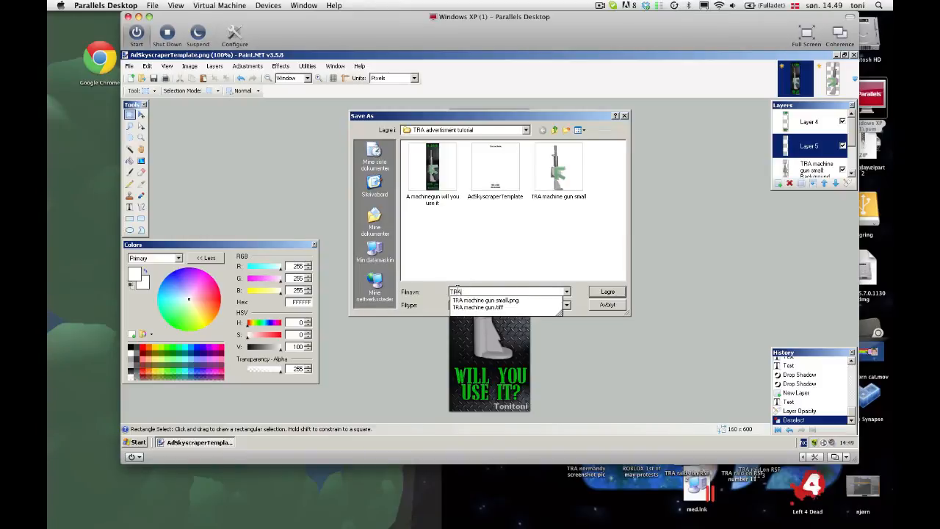
text( machinegun ad)
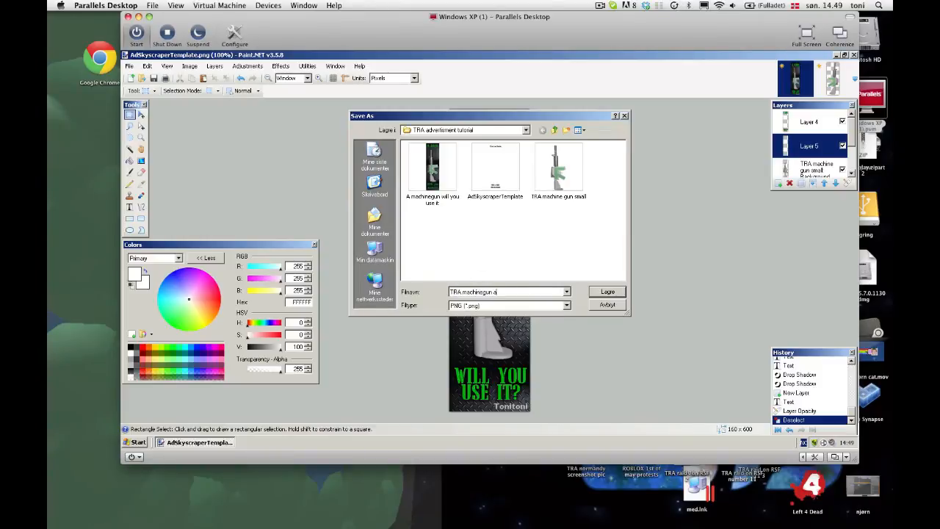
click(611, 294)
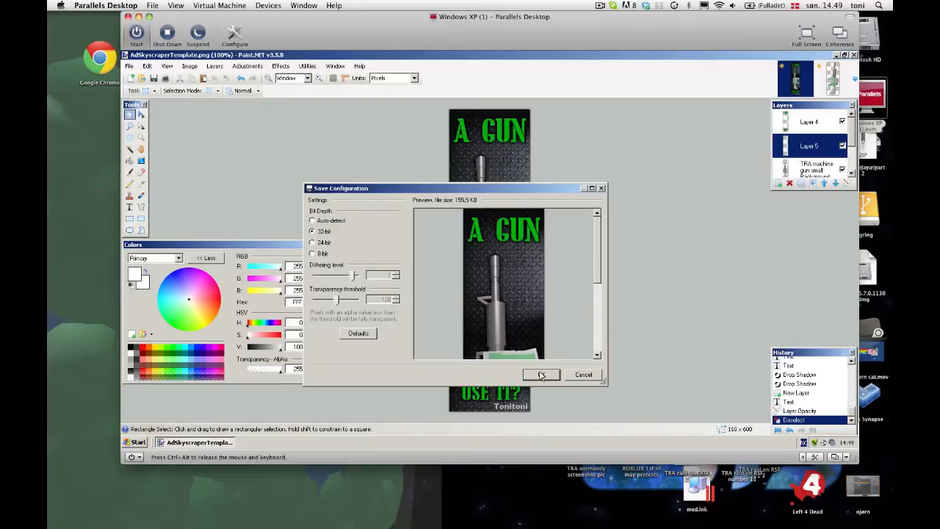
click(540, 376)
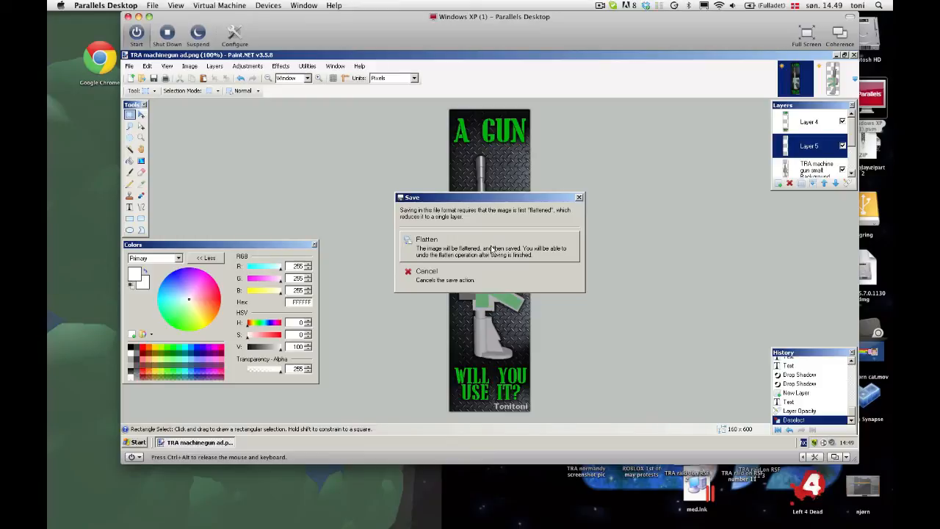
click(492, 249)
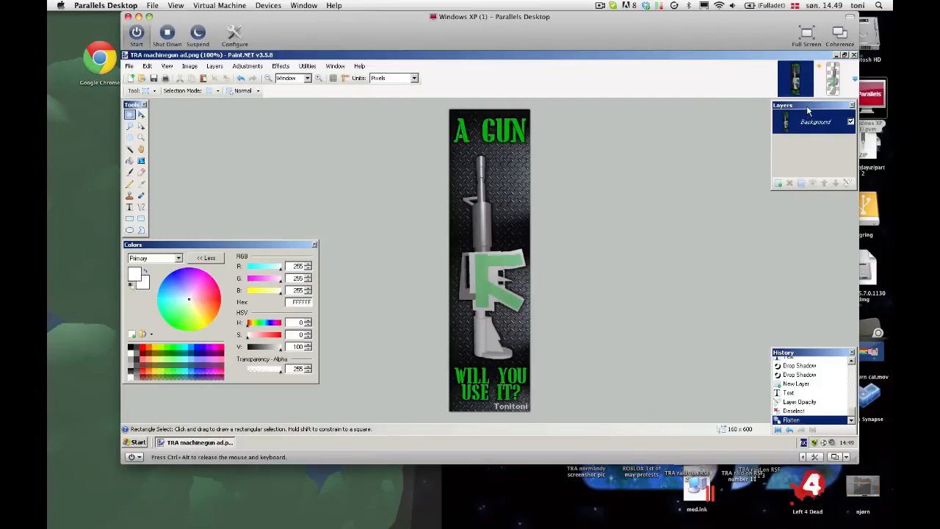
drag(808, 110, 713, 123)
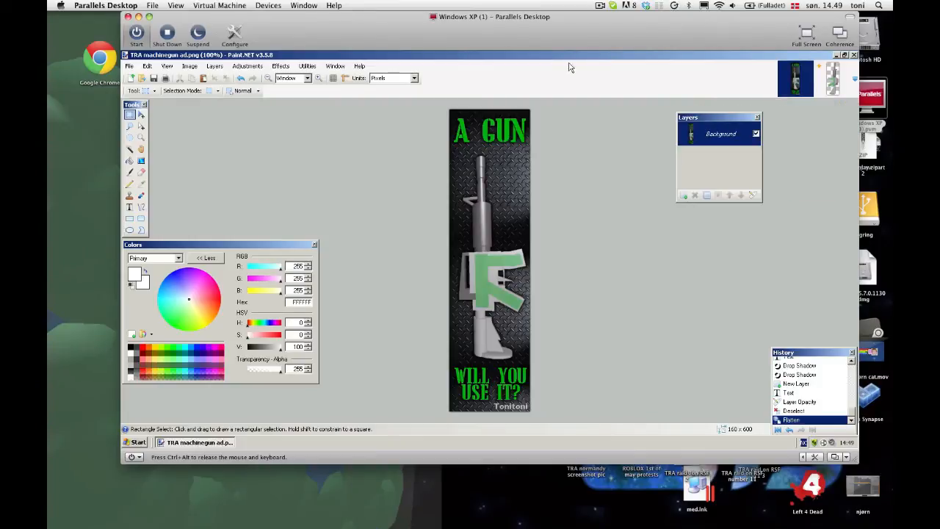
- Switch to Chrome and open the user ad creation page for The Robloxian Army TRA group on Roblox
mouse_move(514, 522)
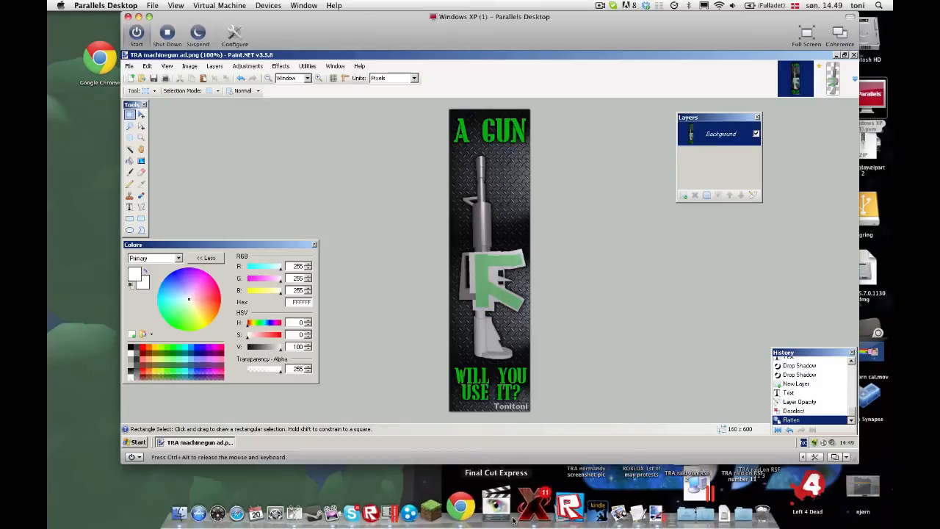
click(485, 507)
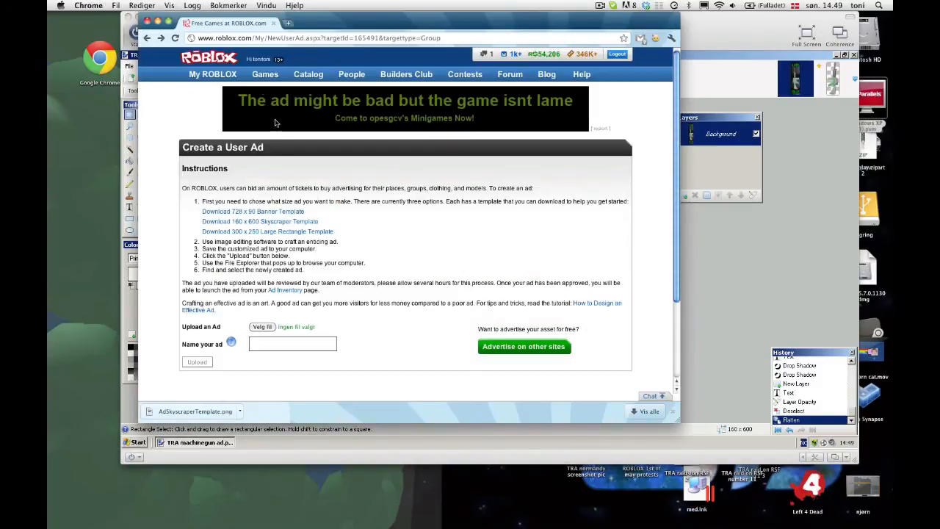
click(203, 76)
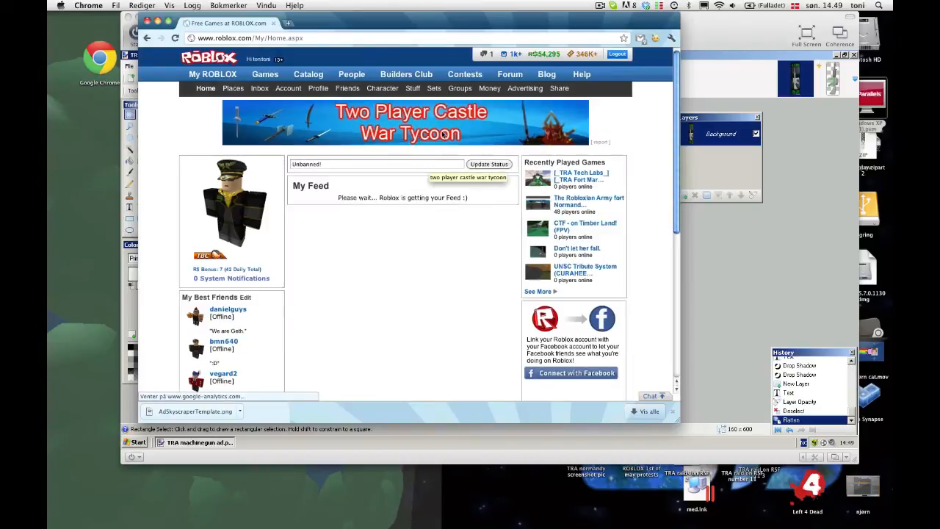
click(459, 88)
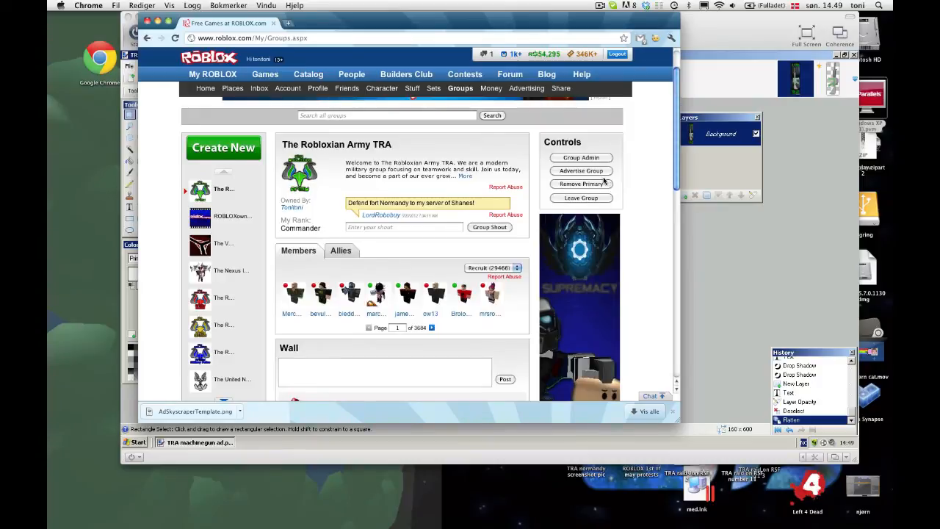
click(595, 172)
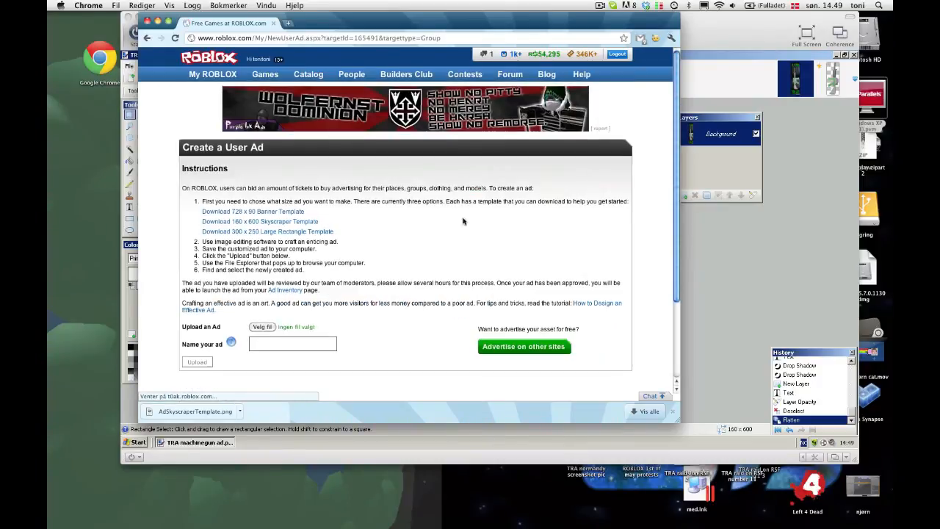
- Choose "TRA machinegun ad.png" from the TRA advertisment tutorial folder as the ad file for upload
click(262, 328)
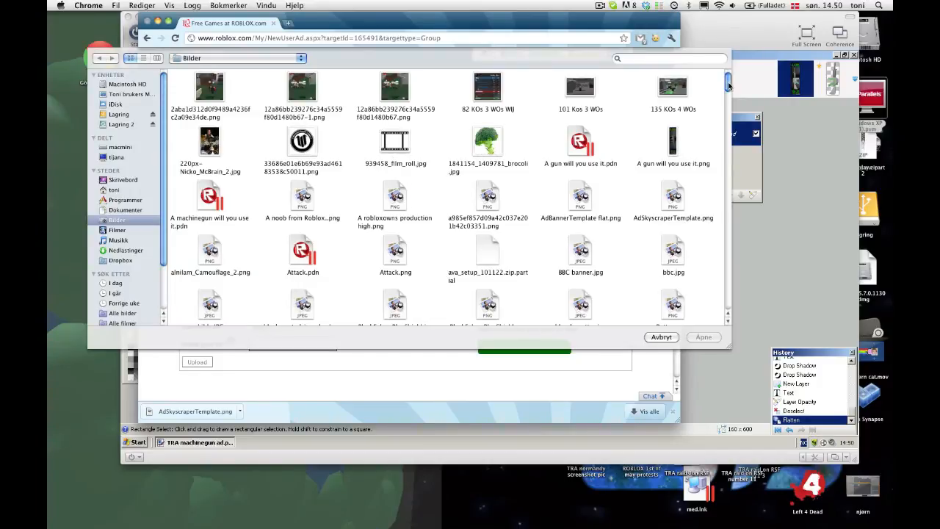
drag(728, 86, 717, 69)
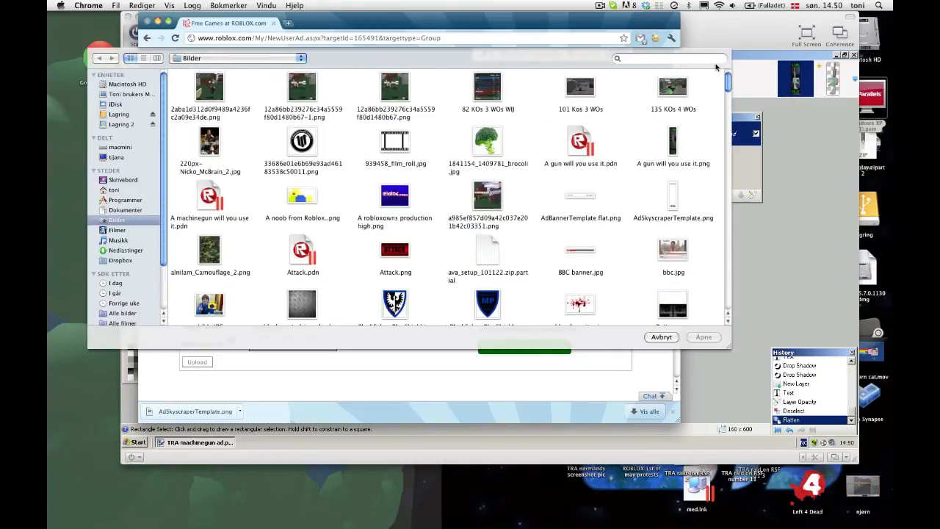
click(661, 60)
text(tra)
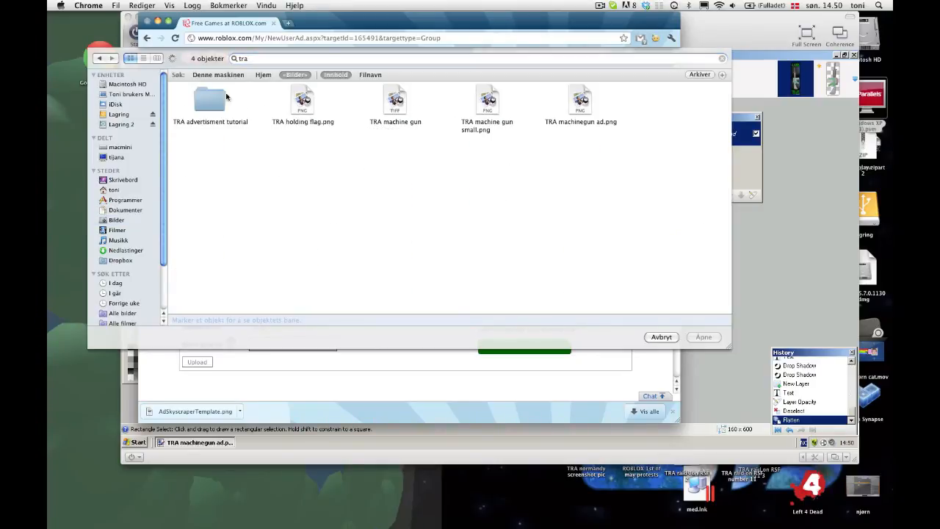
double_click(210, 95)
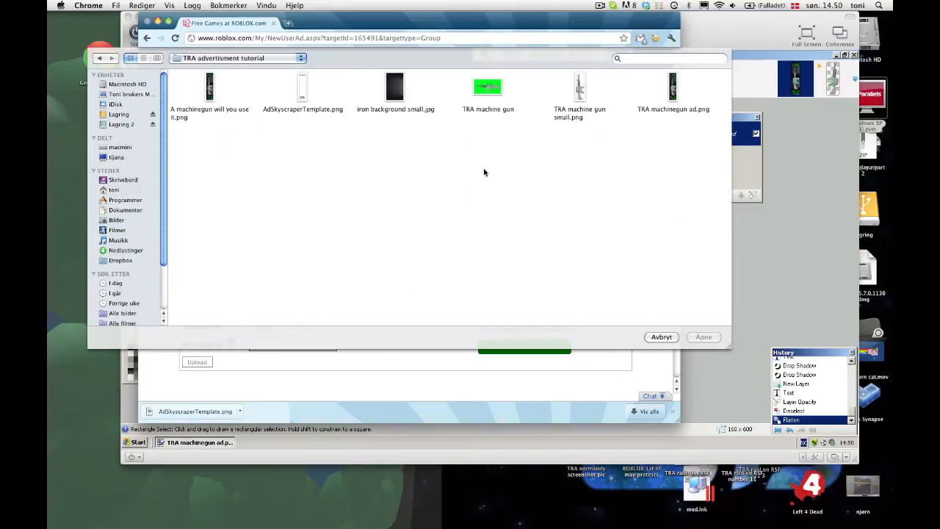
click(672, 87)
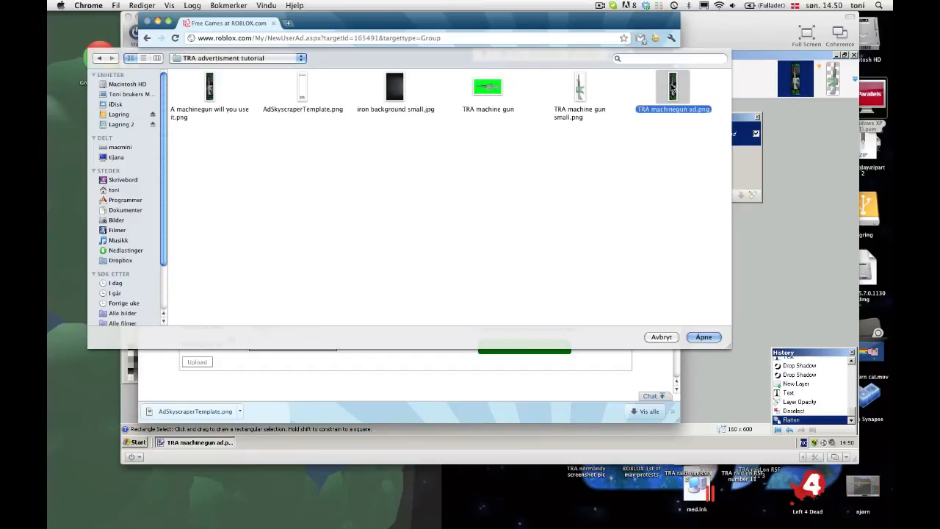
click(704, 337)
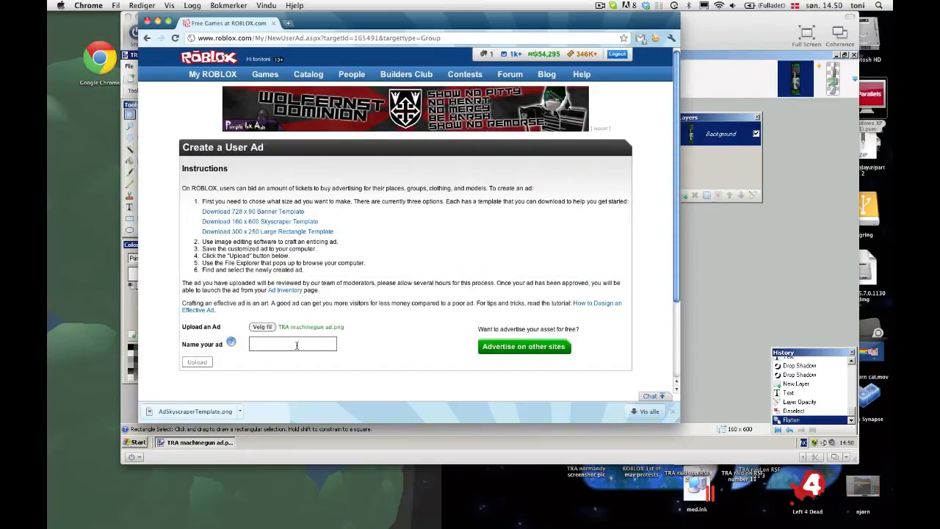
- Name the ad "Join today." in the upload form
click(297, 345)
text(Epic group)
key(BackSpace)
key(BackSpace)
key(BackSpace)
key(BackSpace)
key(BackSpace)
key(BackSpace)
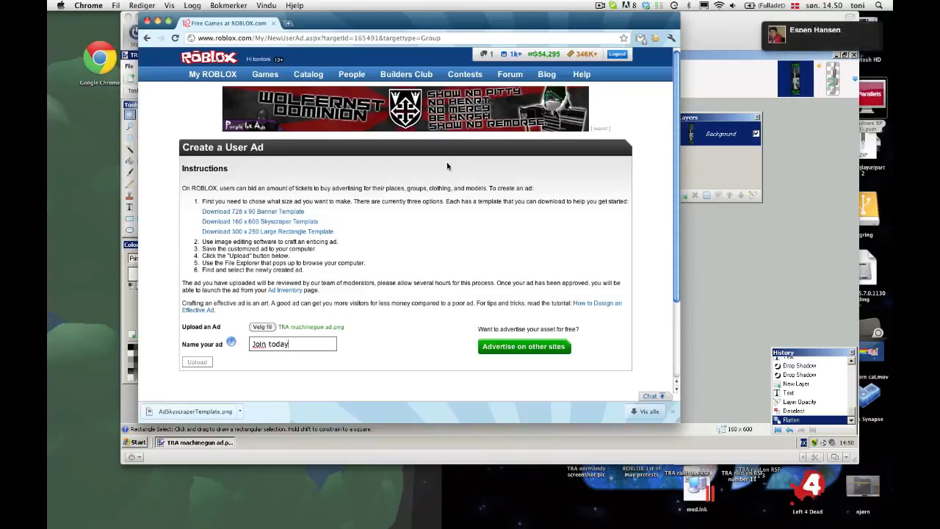
text(.)
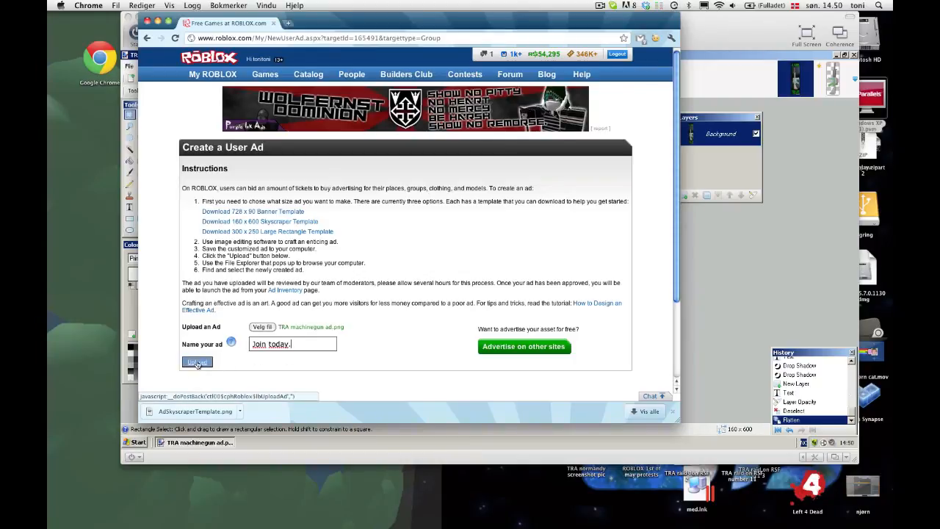
- Open the account's advertising inventory and look through the listed user ads and their performance stats
click(209, 75)
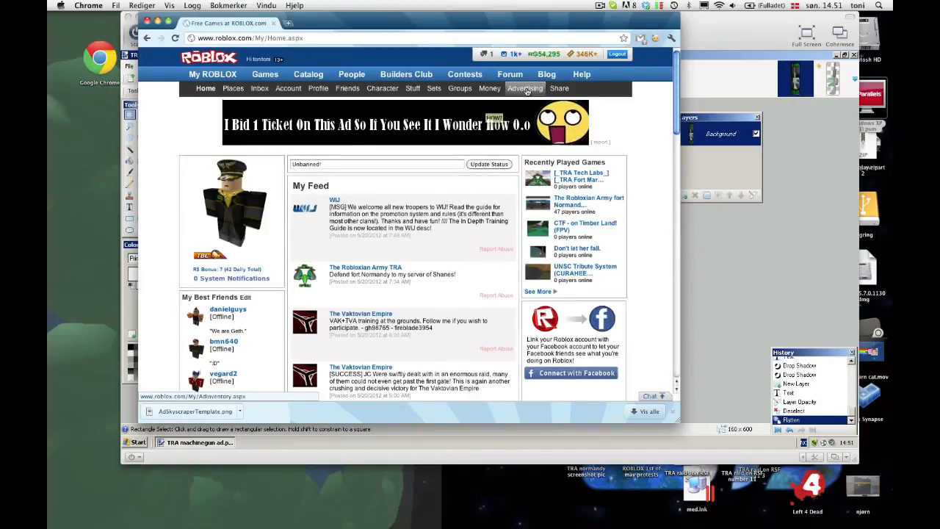
click(525, 89)
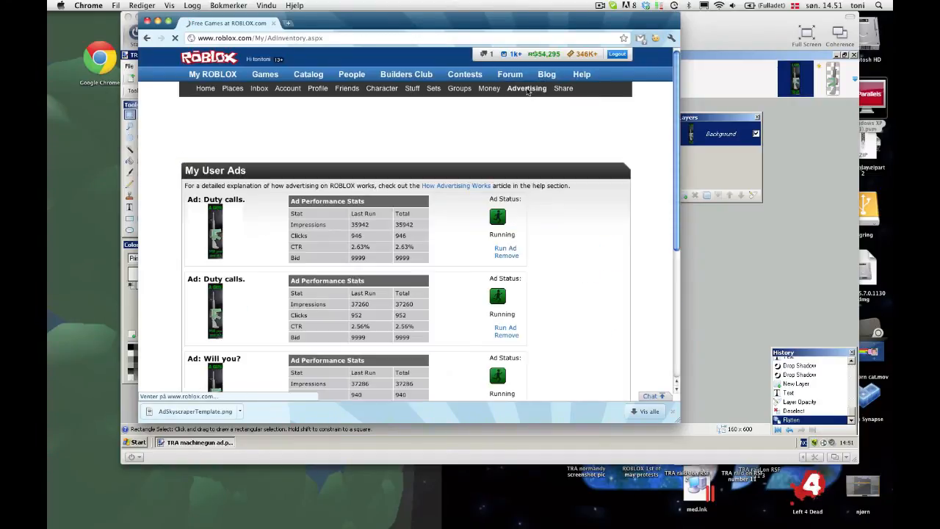
drag(676, 119, 665, 193)
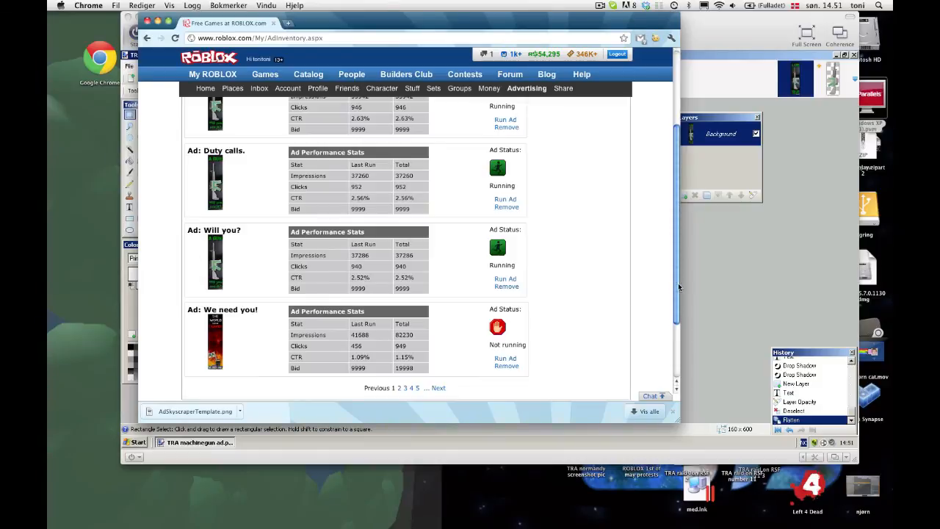
drag(676, 289, 677, 320)
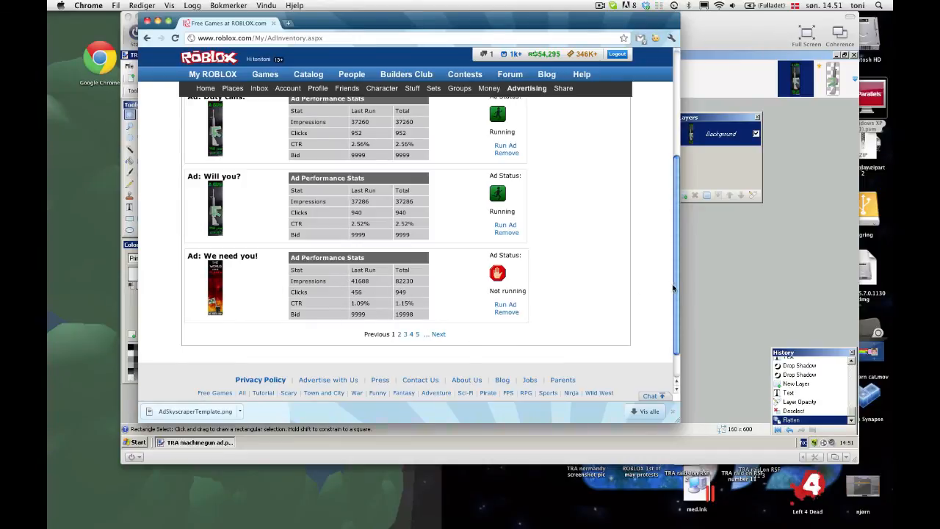
scroll(673, 289, up, 4)
scroll(541, 342, down, 3)
- Open the bid page for the "We need you!" ad and enter a bid of 9999 Tix
click(505, 327)
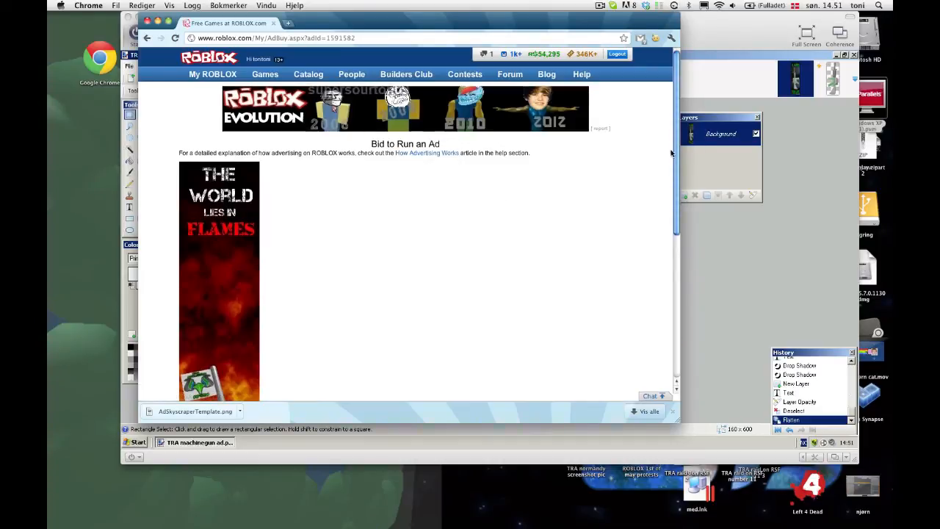
drag(671, 153, 646, 281)
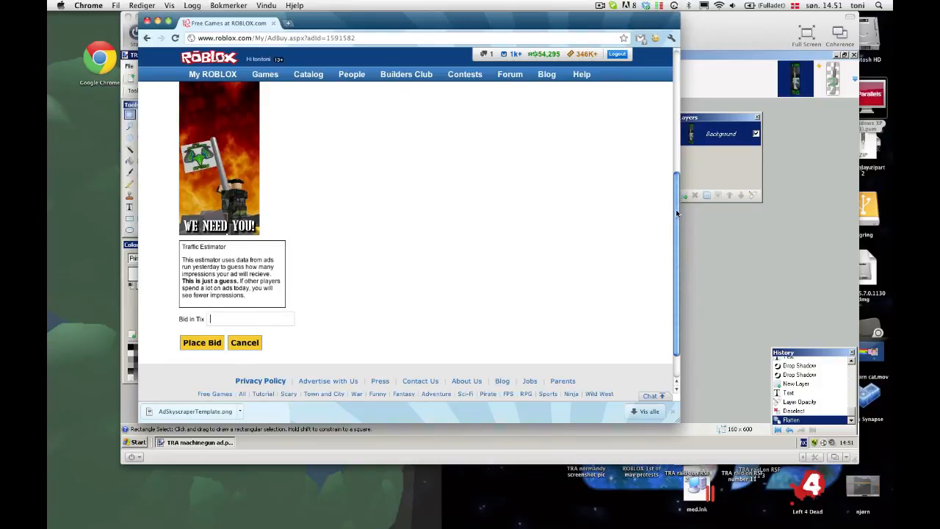
mouse_move(676, 210)
mouse_down()
mouse_move(676, 202)
mouse_move(665, 211)
mouse_up()
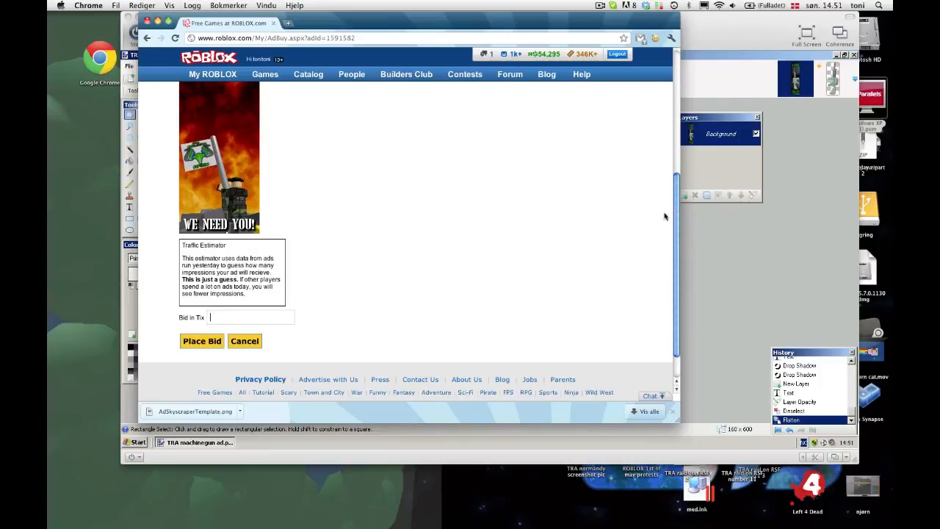
click(251, 314)
drag(674, 223, 676, 81)
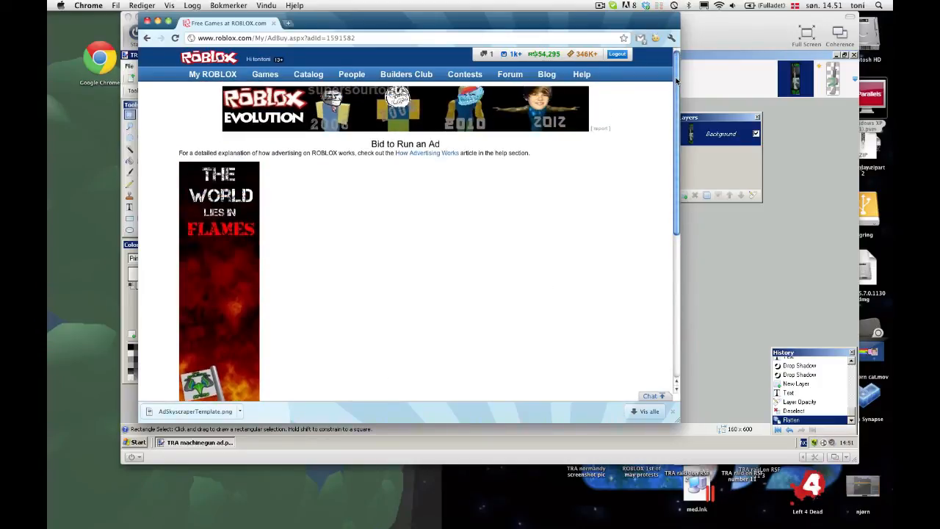
drag(677, 81, 666, 230)
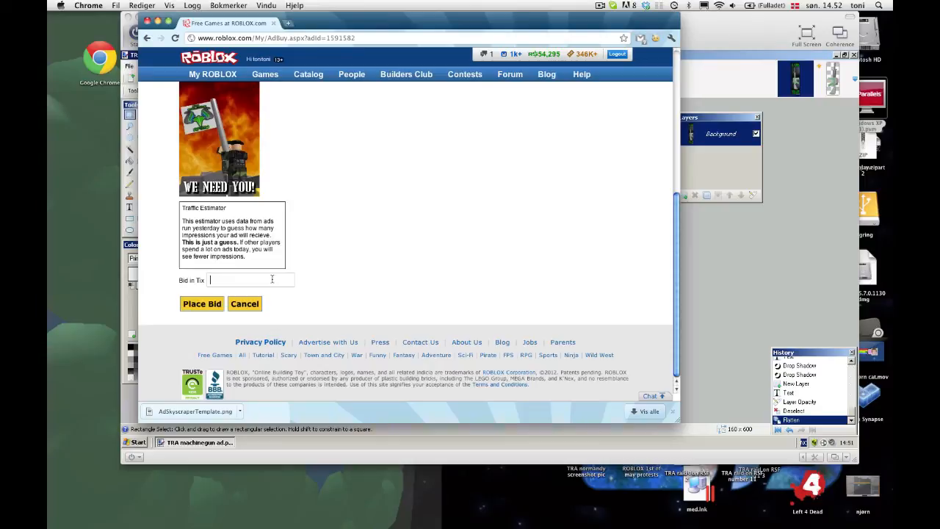
text(9999)
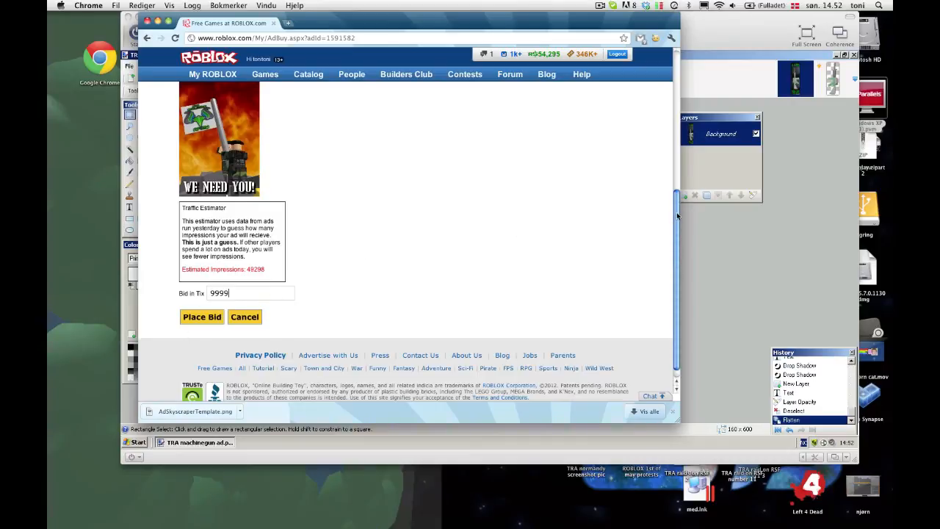
drag(676, 211, 670, 88)
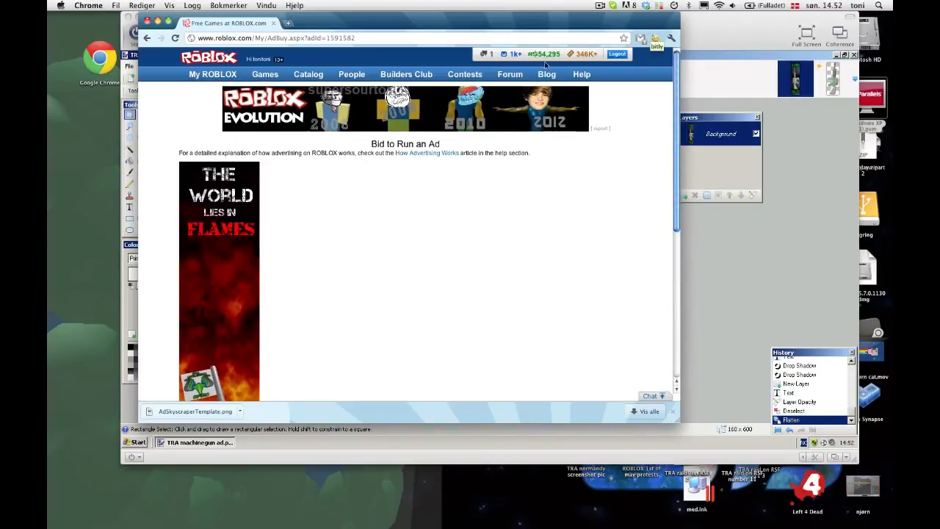
- Return to the advertising inventory and review the status of the running machine gun ads
click(215, 76)
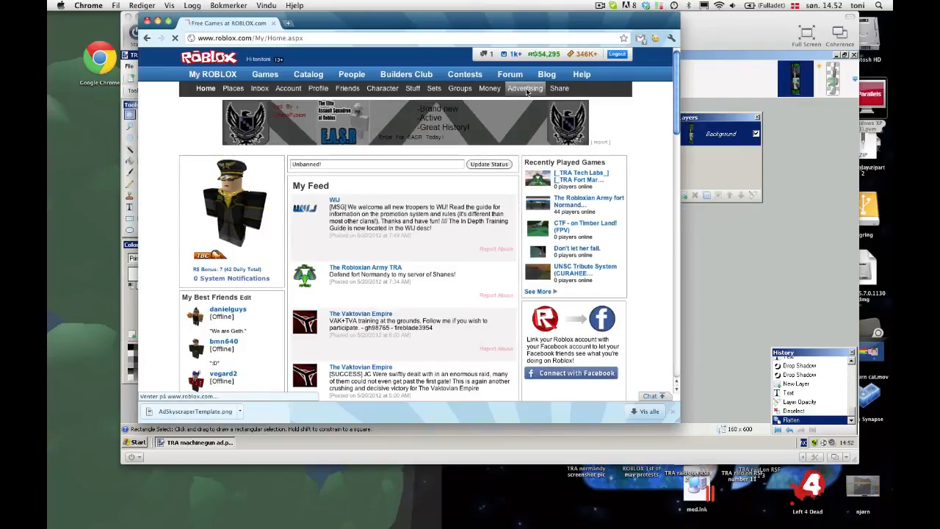
click(527, 91)
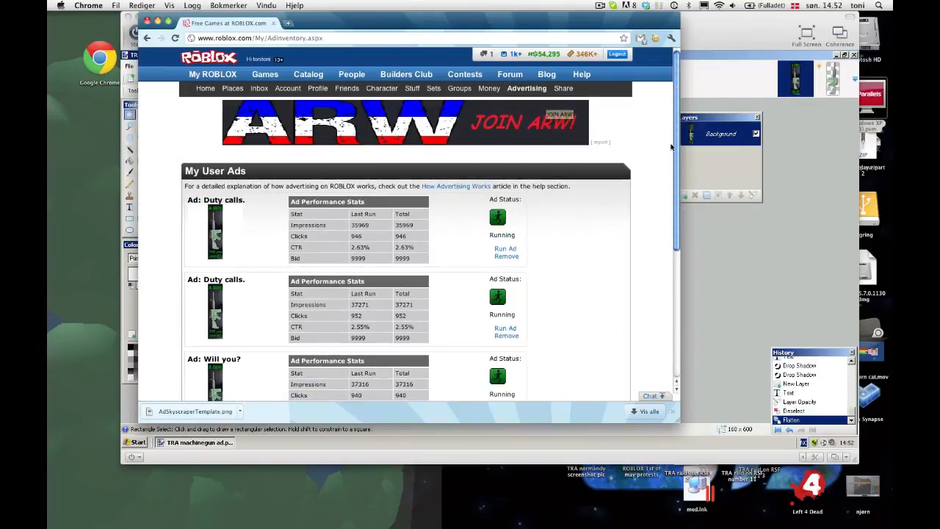
drag(677, 145, 677, 167)
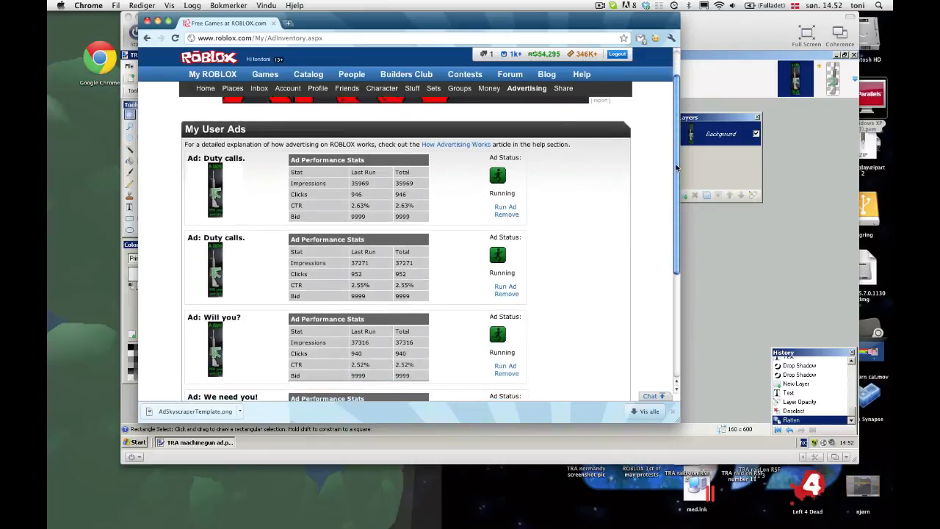